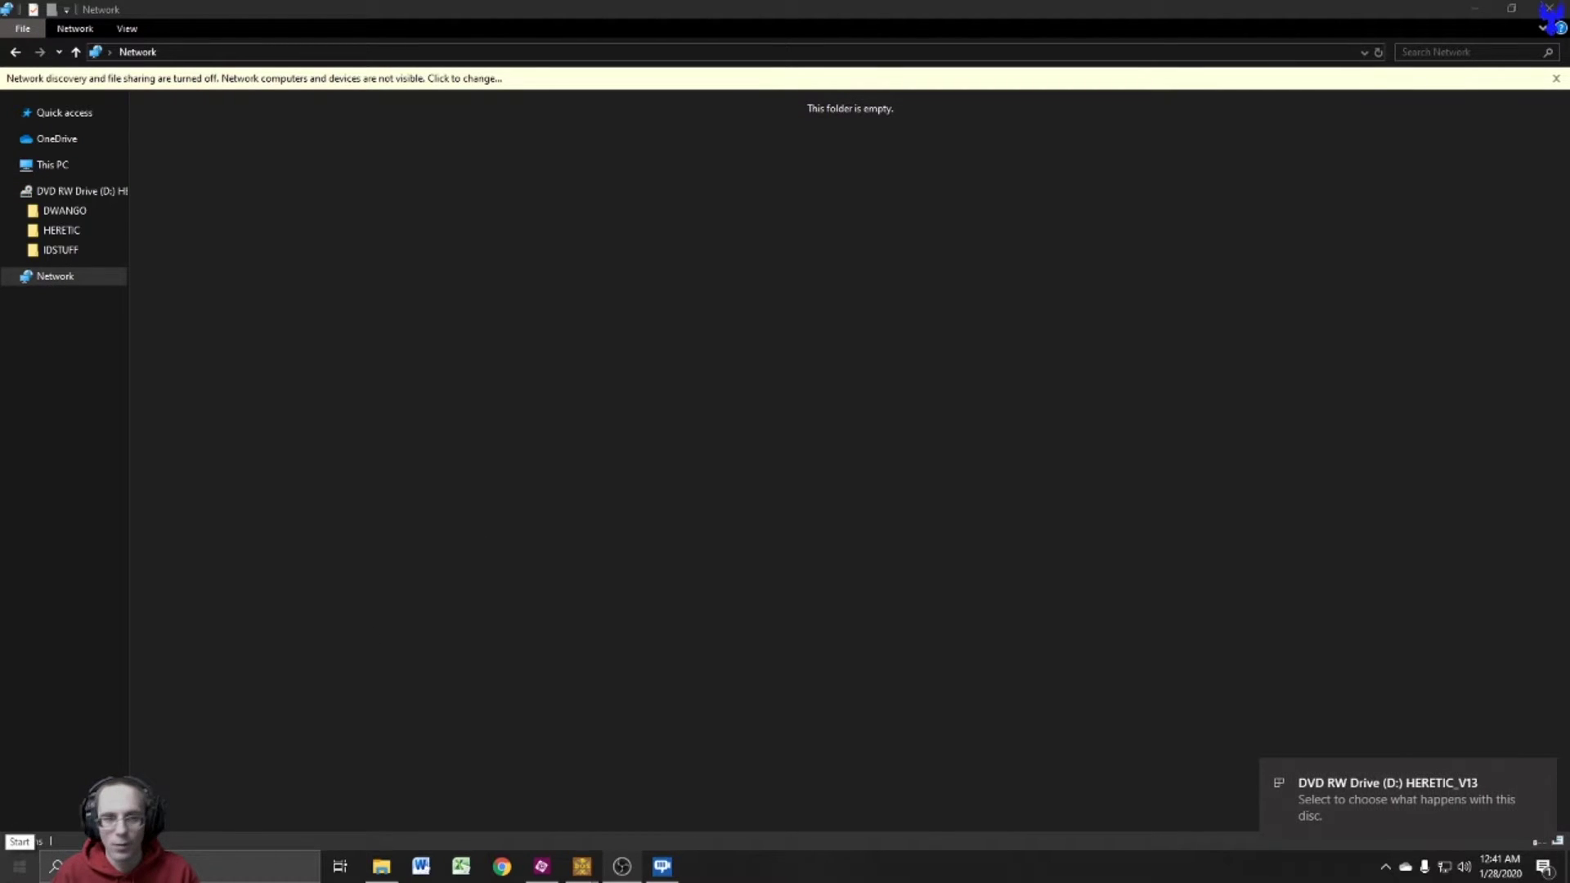
- Search for "computer" and open This PC to show the available drives
left_click(20, 866)
left_click(20, 866)
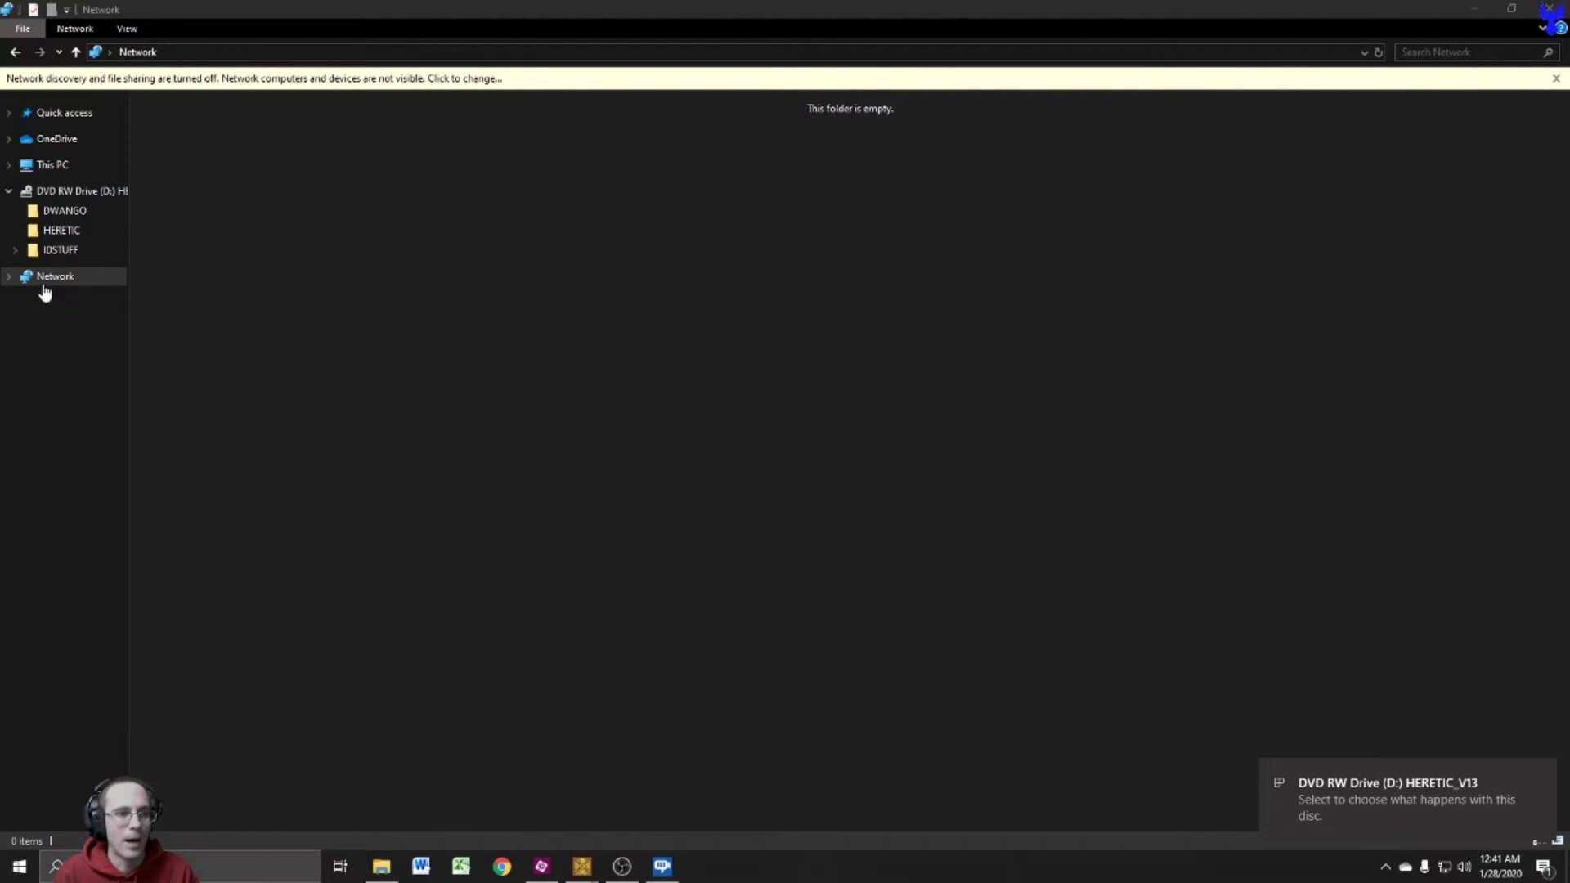
left_click(20, 867)
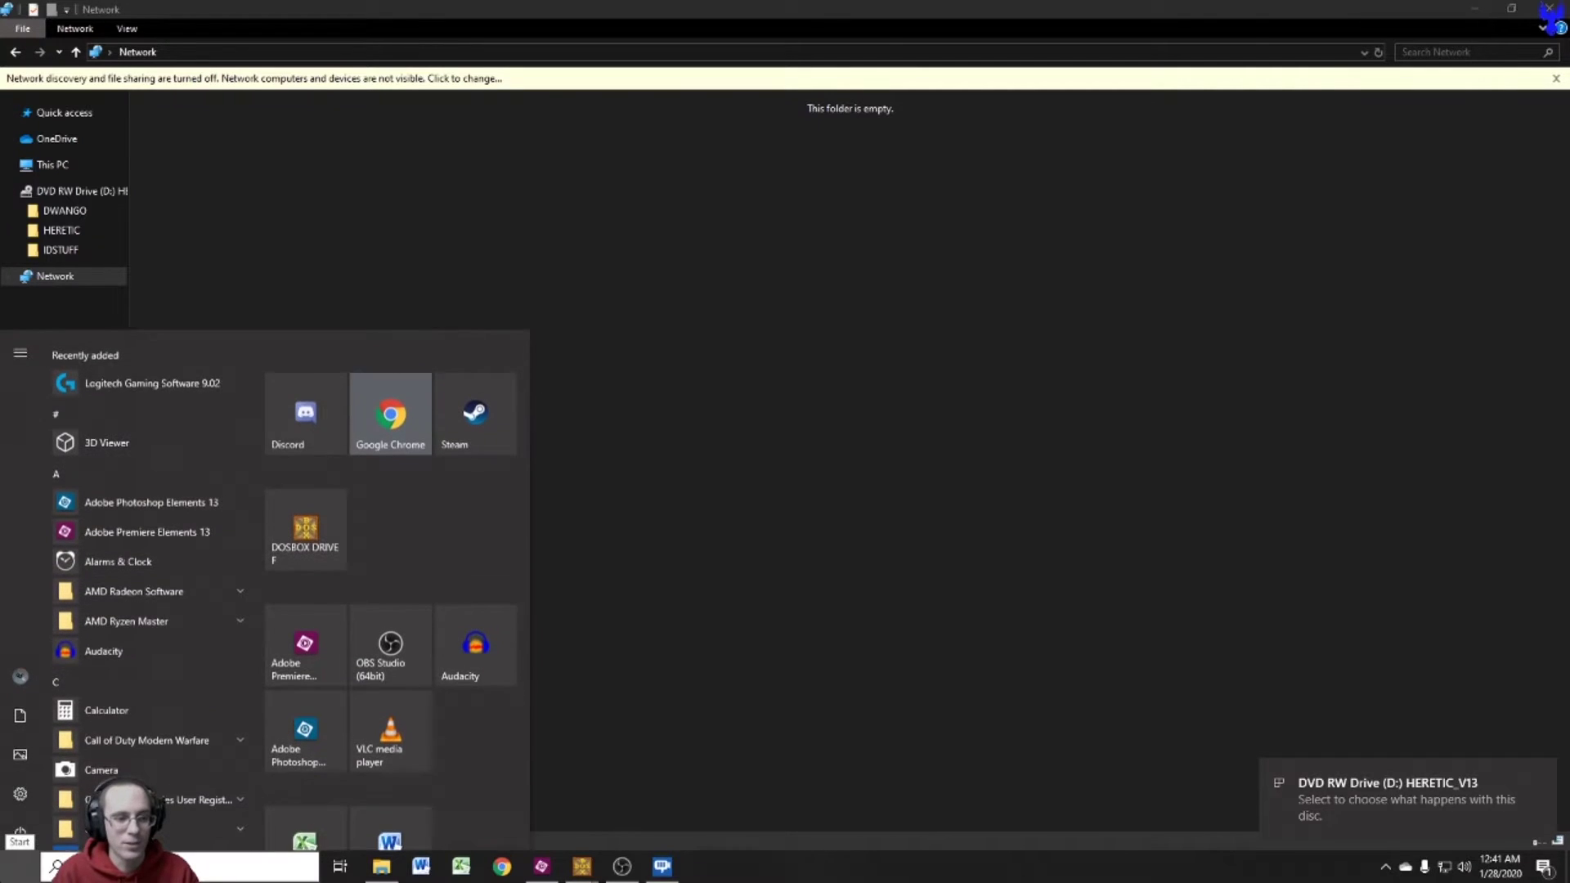
type("computer")
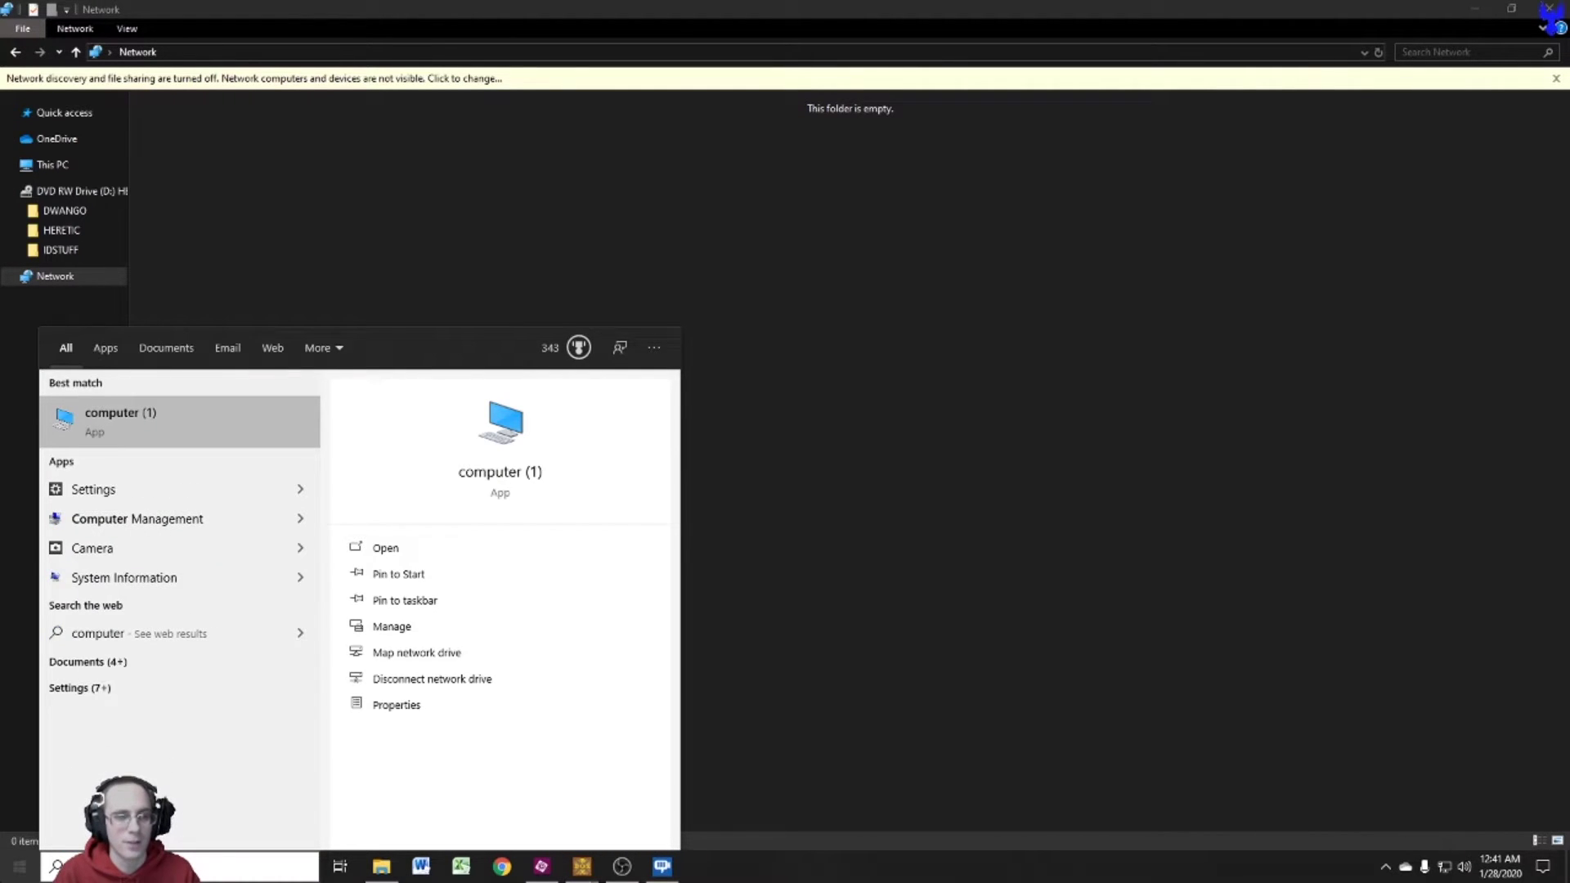
left_click(123, 433)
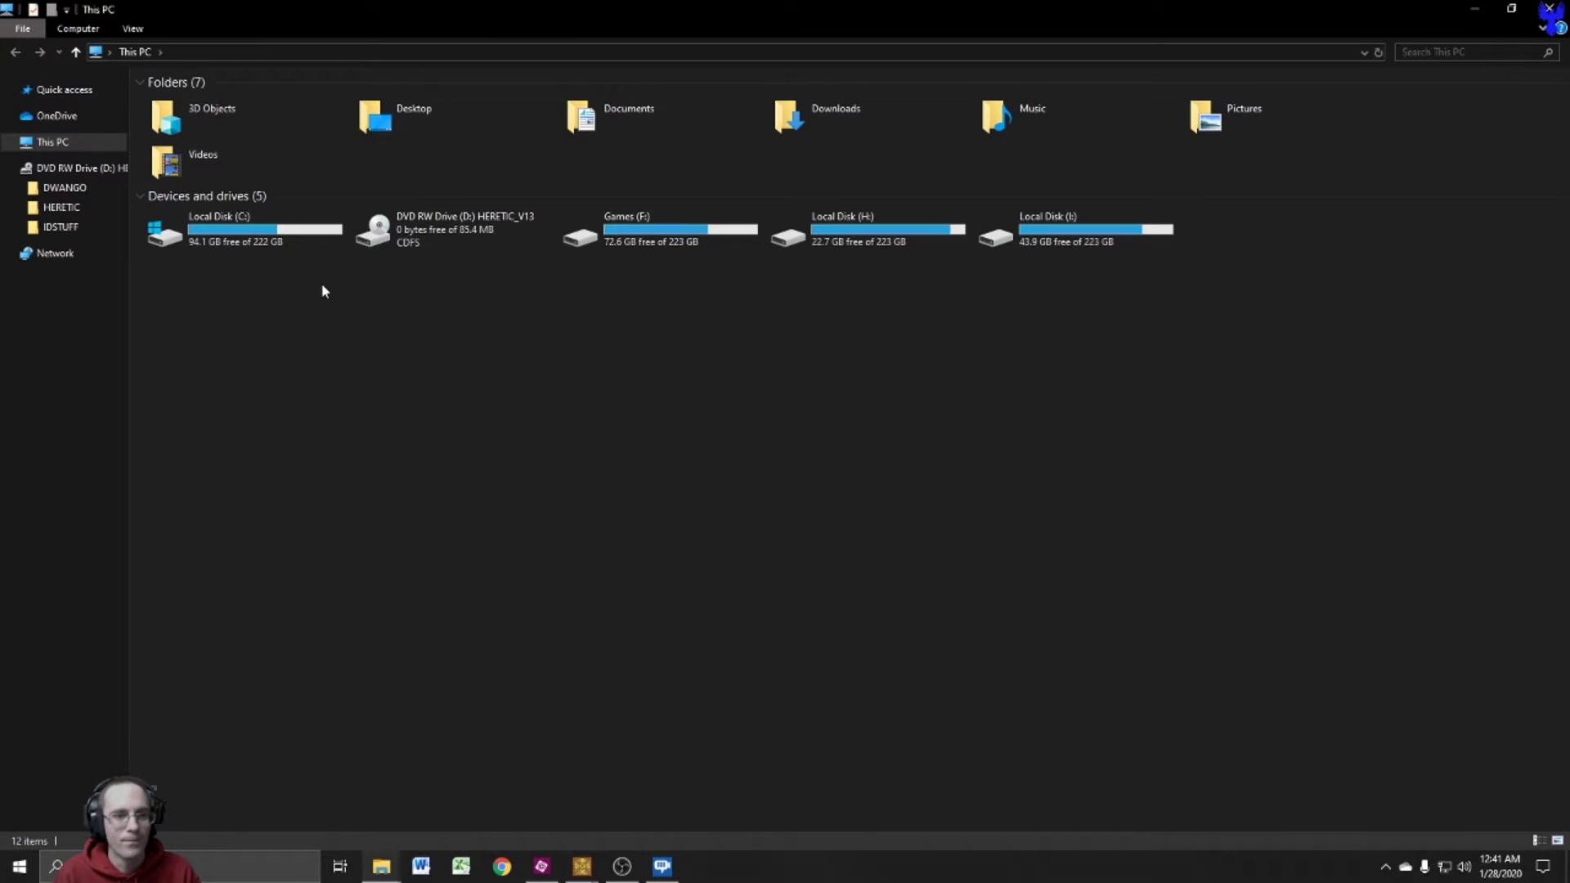
- Try to launch the HERETIC_V13 disc in DVD drive D: directly from Windows
left_click(459, 245)
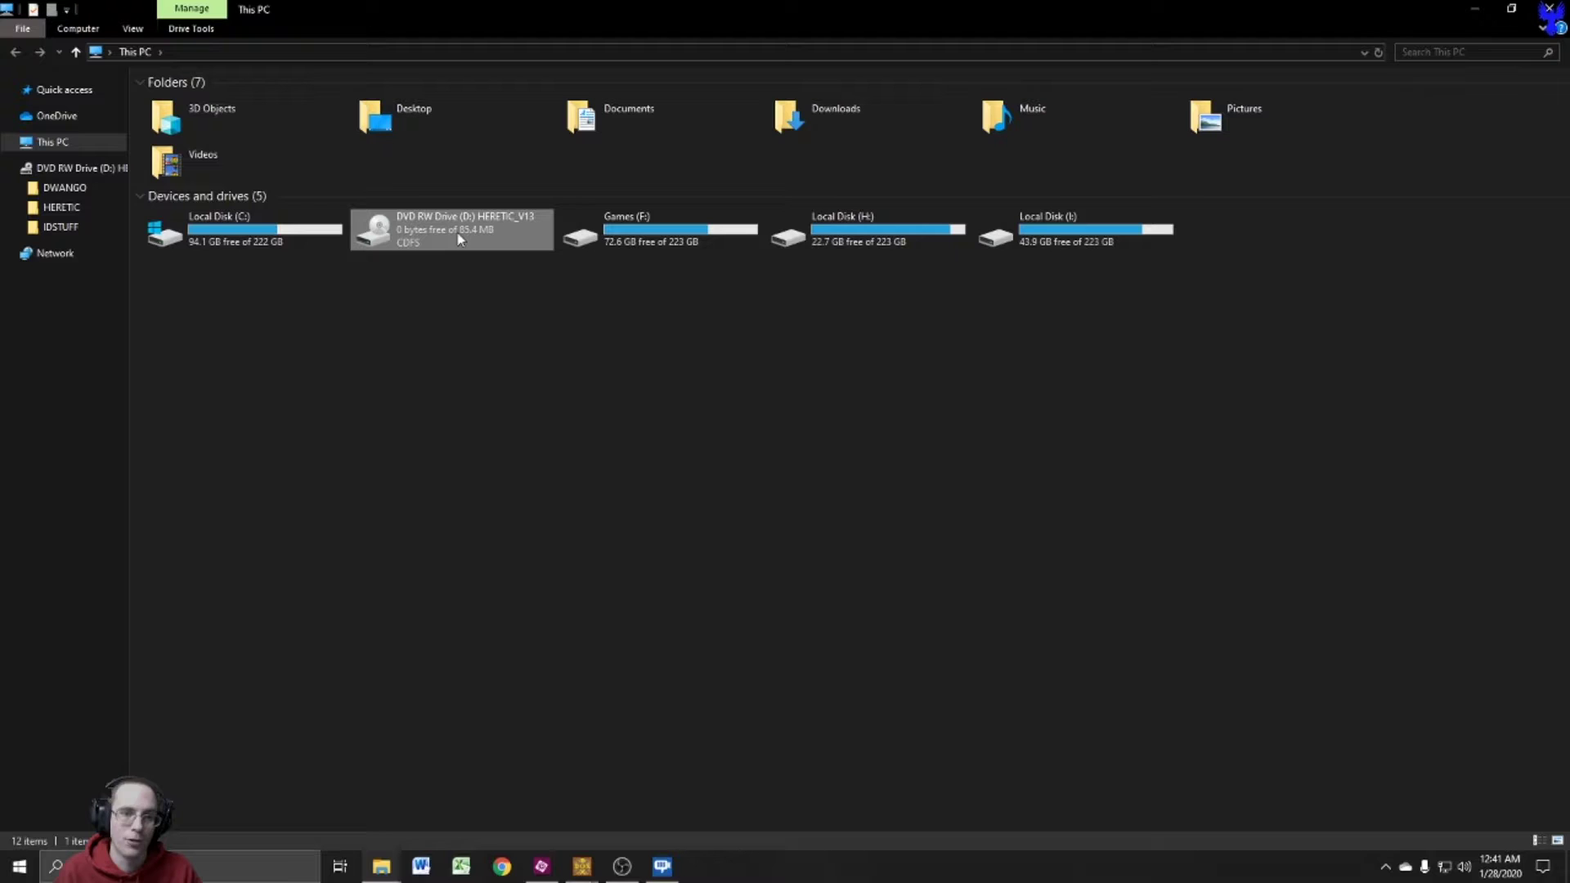
double_click(457, 237)
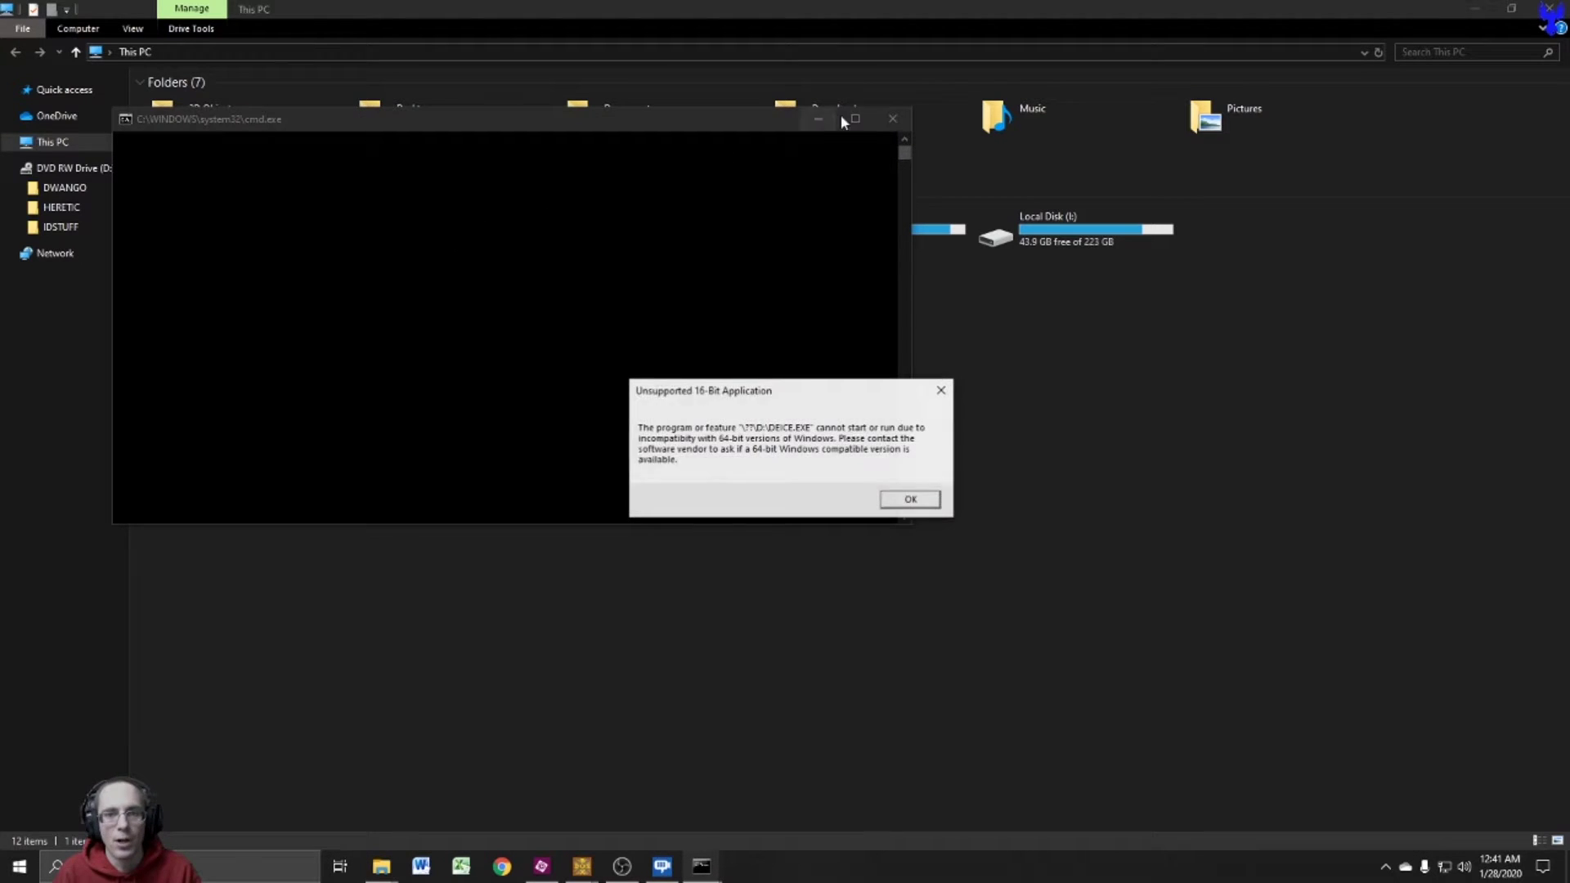
left_click(908, 501)
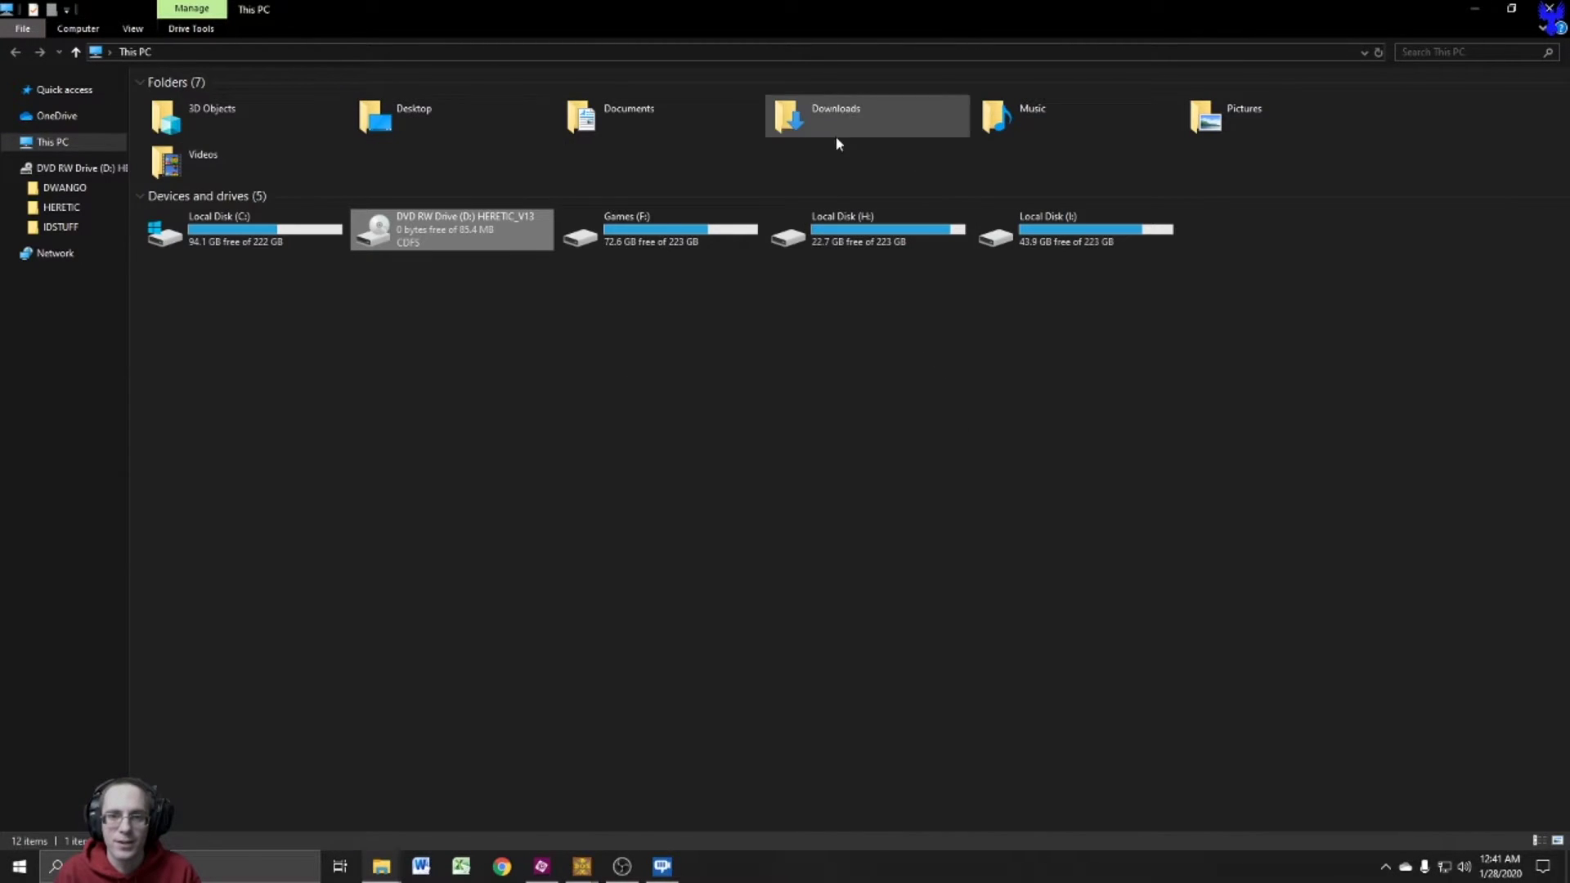
- Open the contents of the HERETIC_V13 disc and copy all its files and folders
right_click(469, 236)
left_click(563, 284)
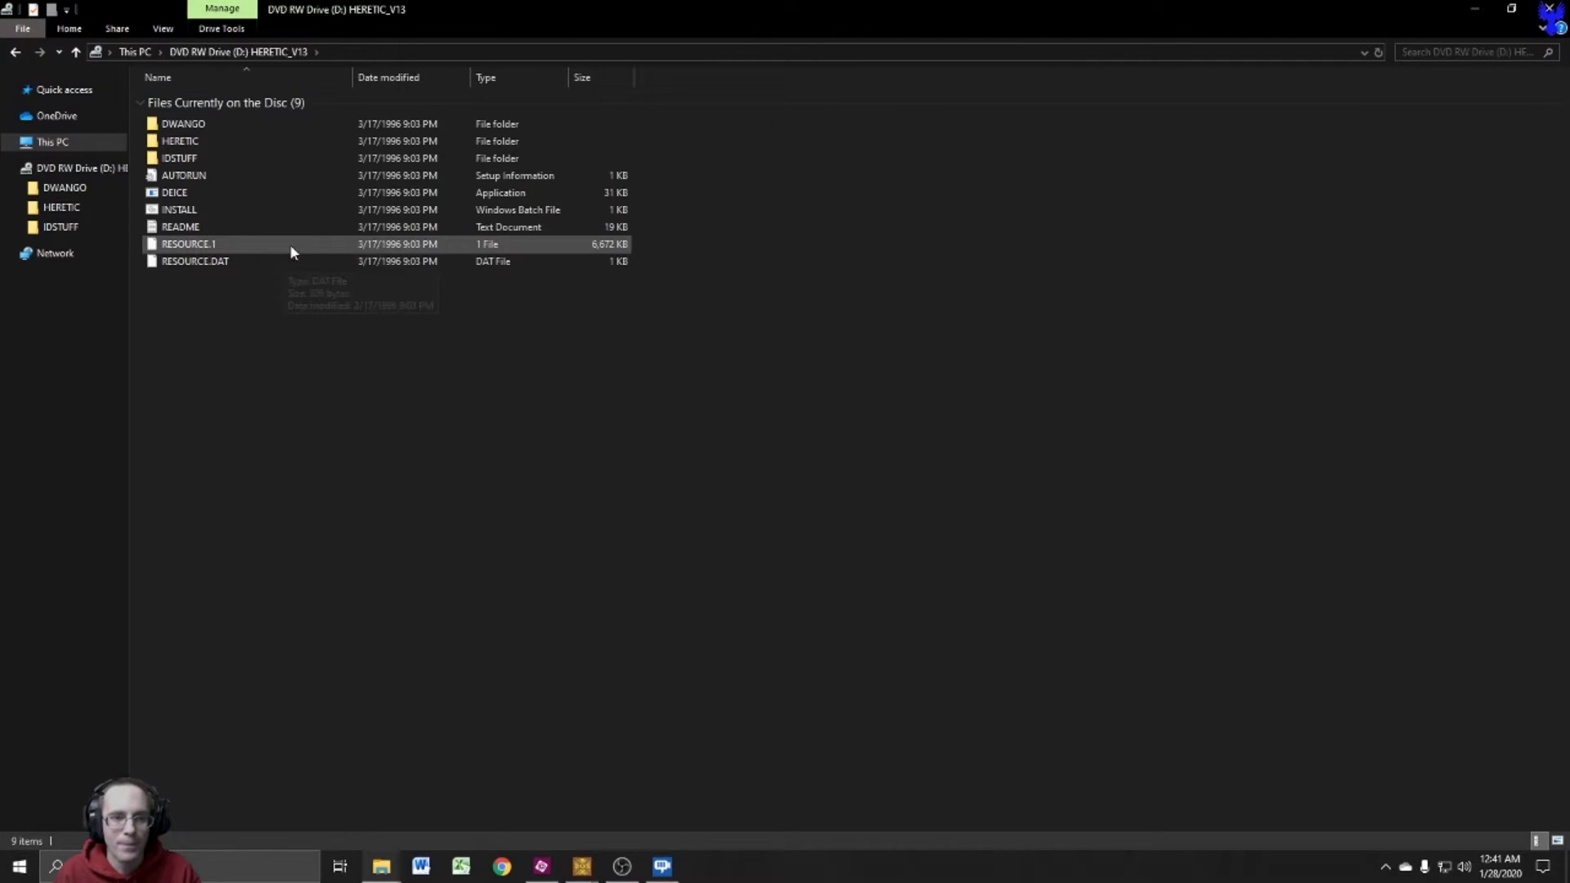
left_click_drag(350, 384, 199, 94)
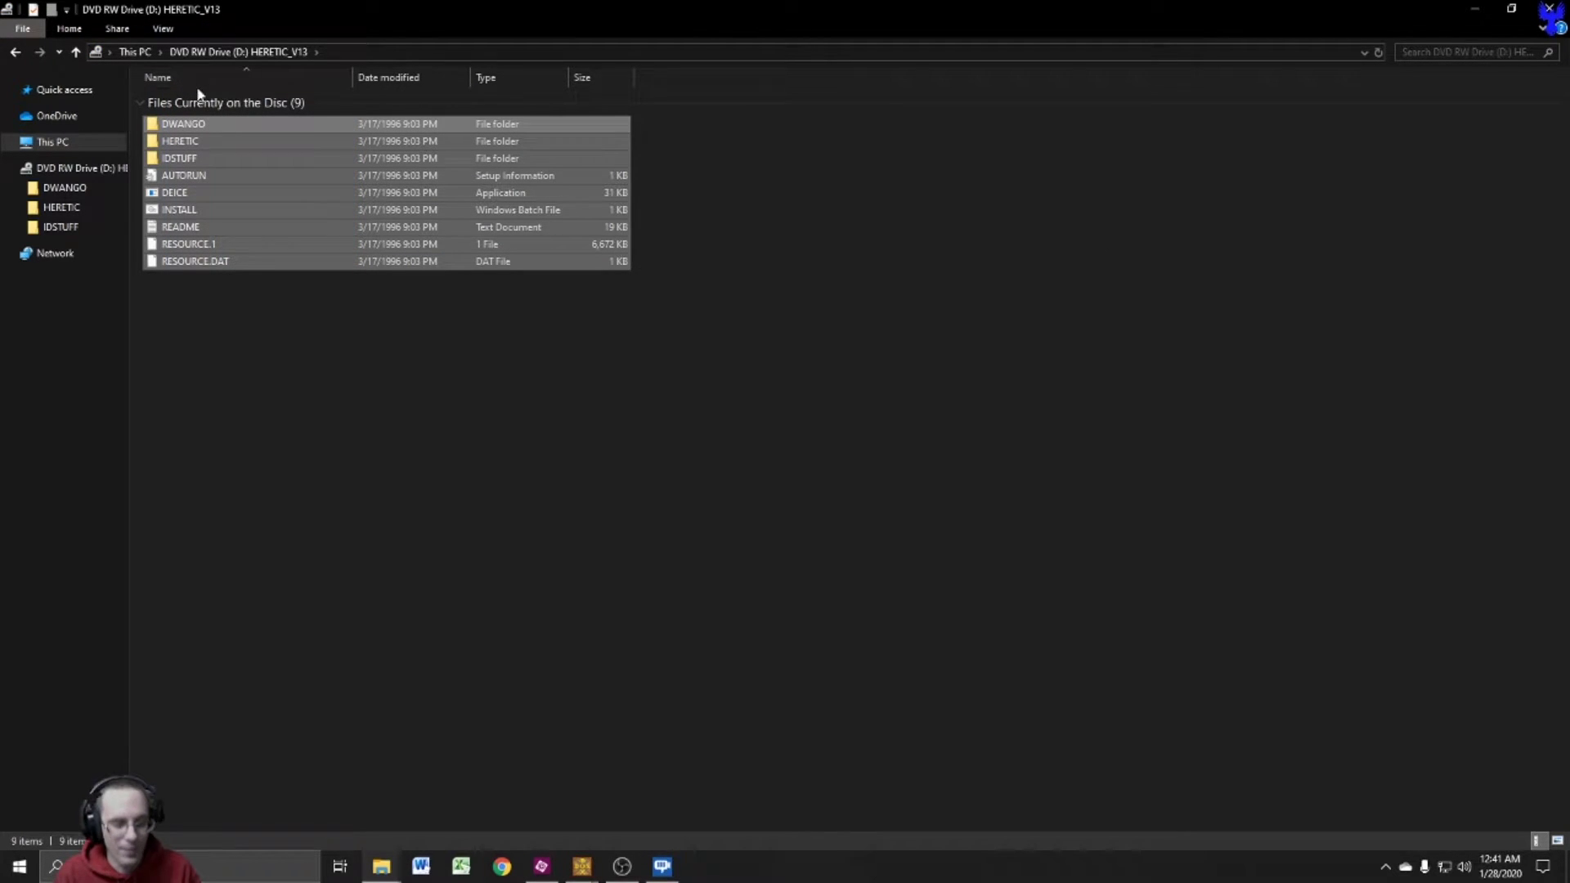
right_click(252, 230)
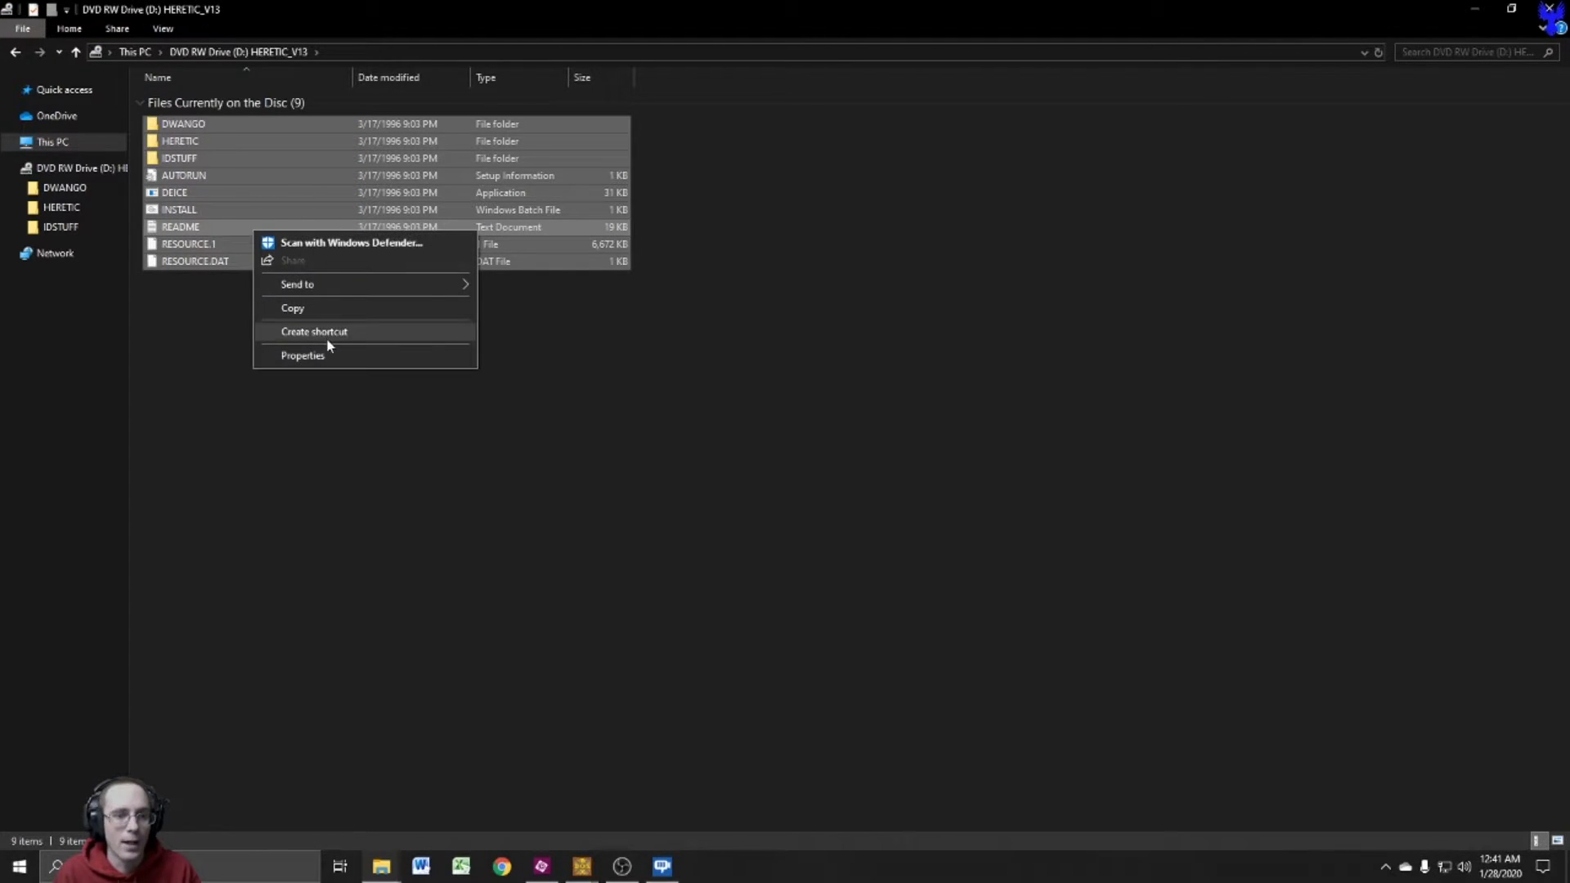
left_click(325, 310)
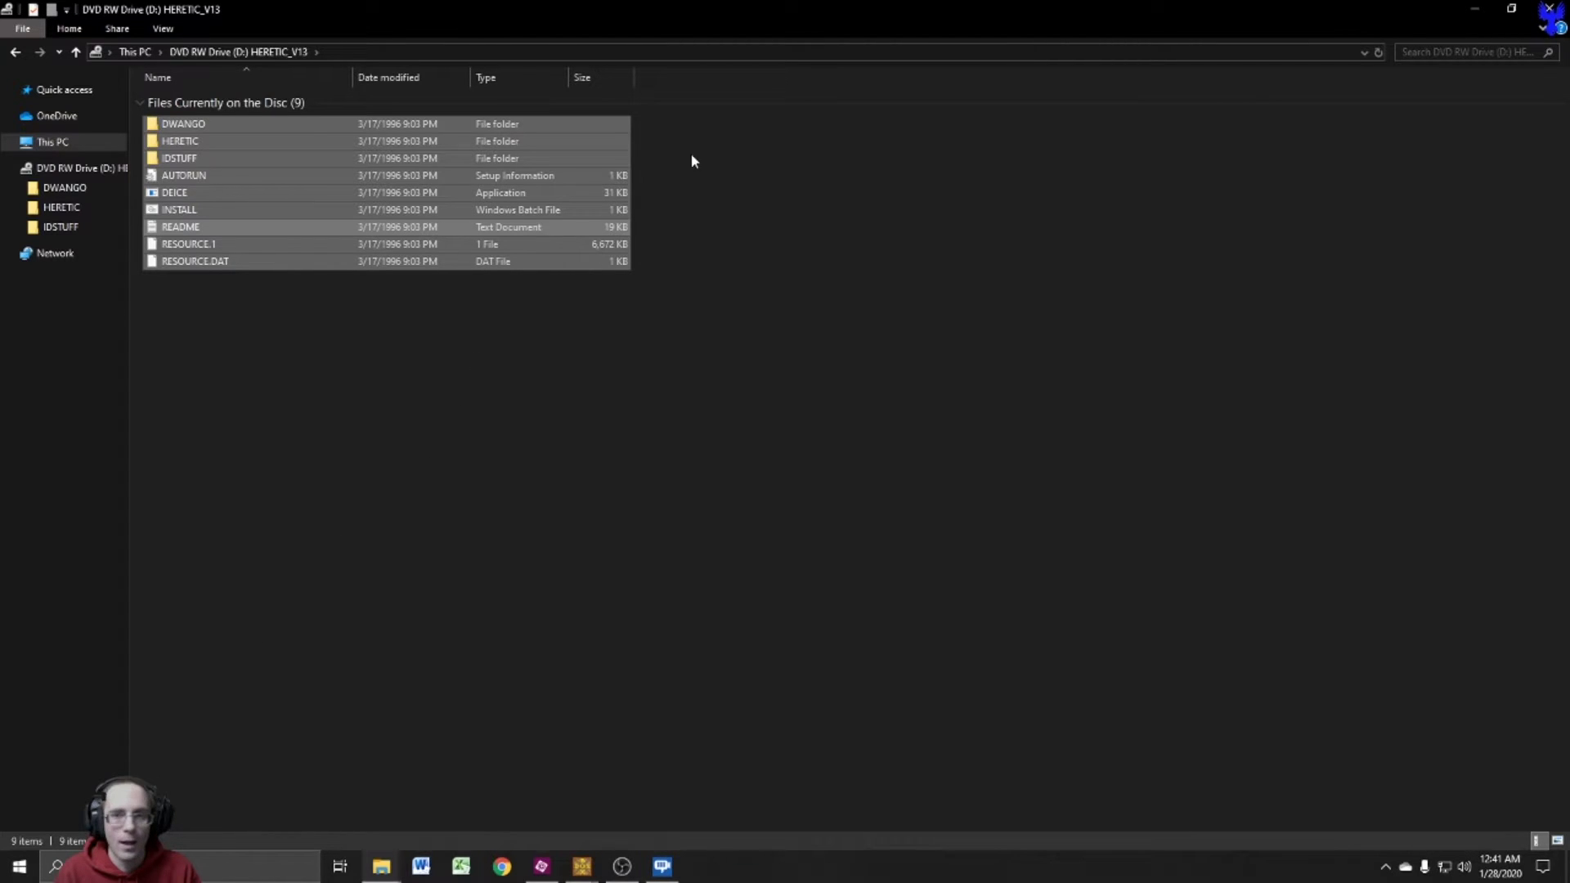
- Go to the DOSGAMES folder on the Games (F:) drive
left_click(15, 53)
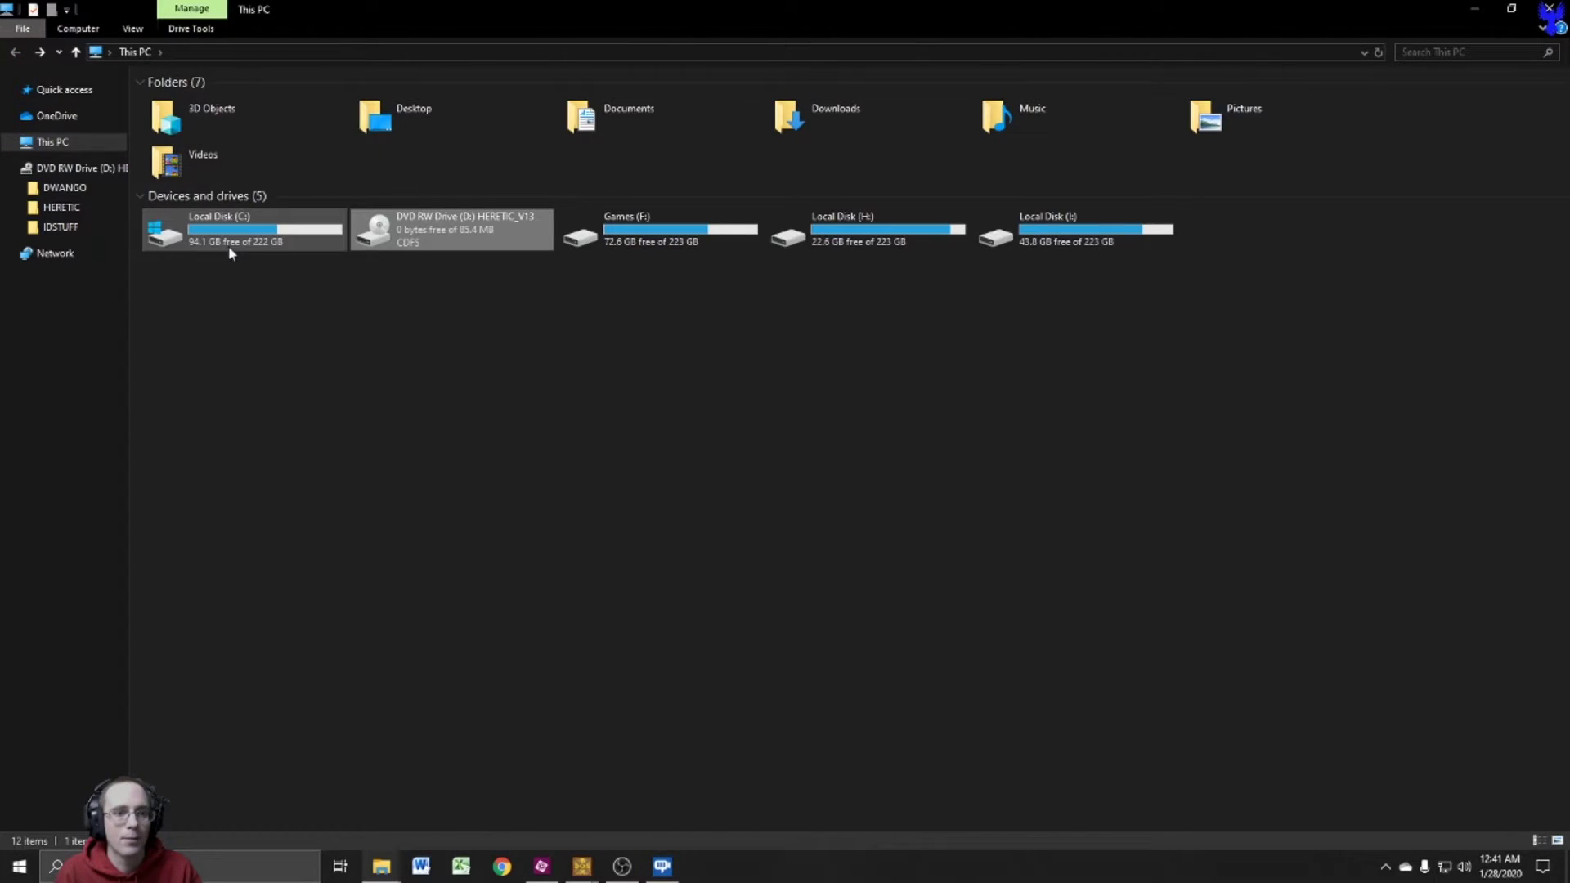
left_click(650, 241)
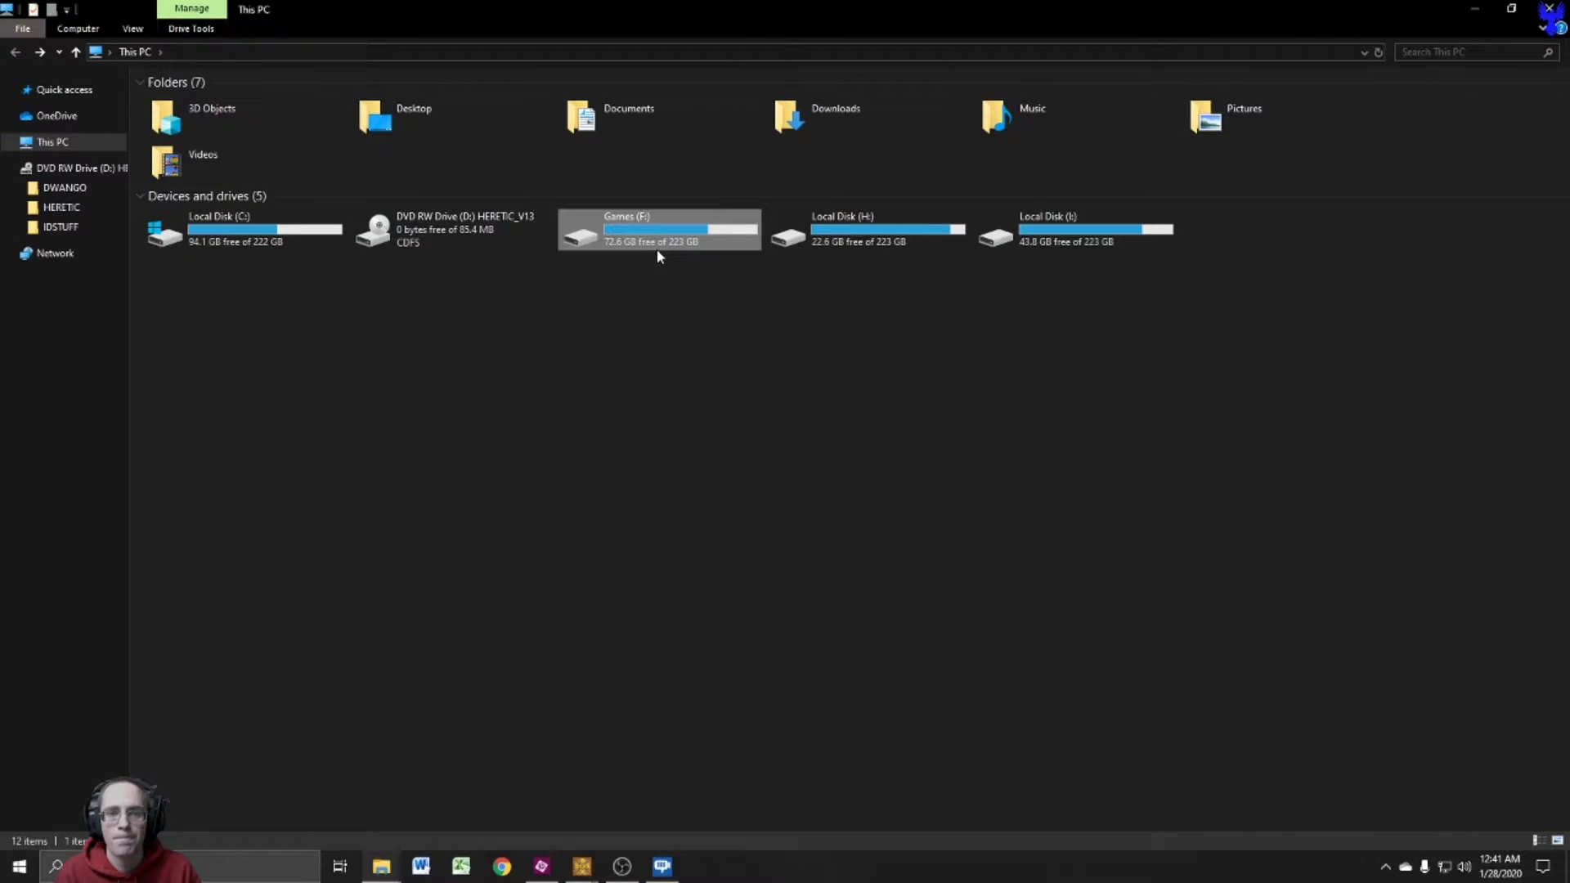
double_click(682, 237)
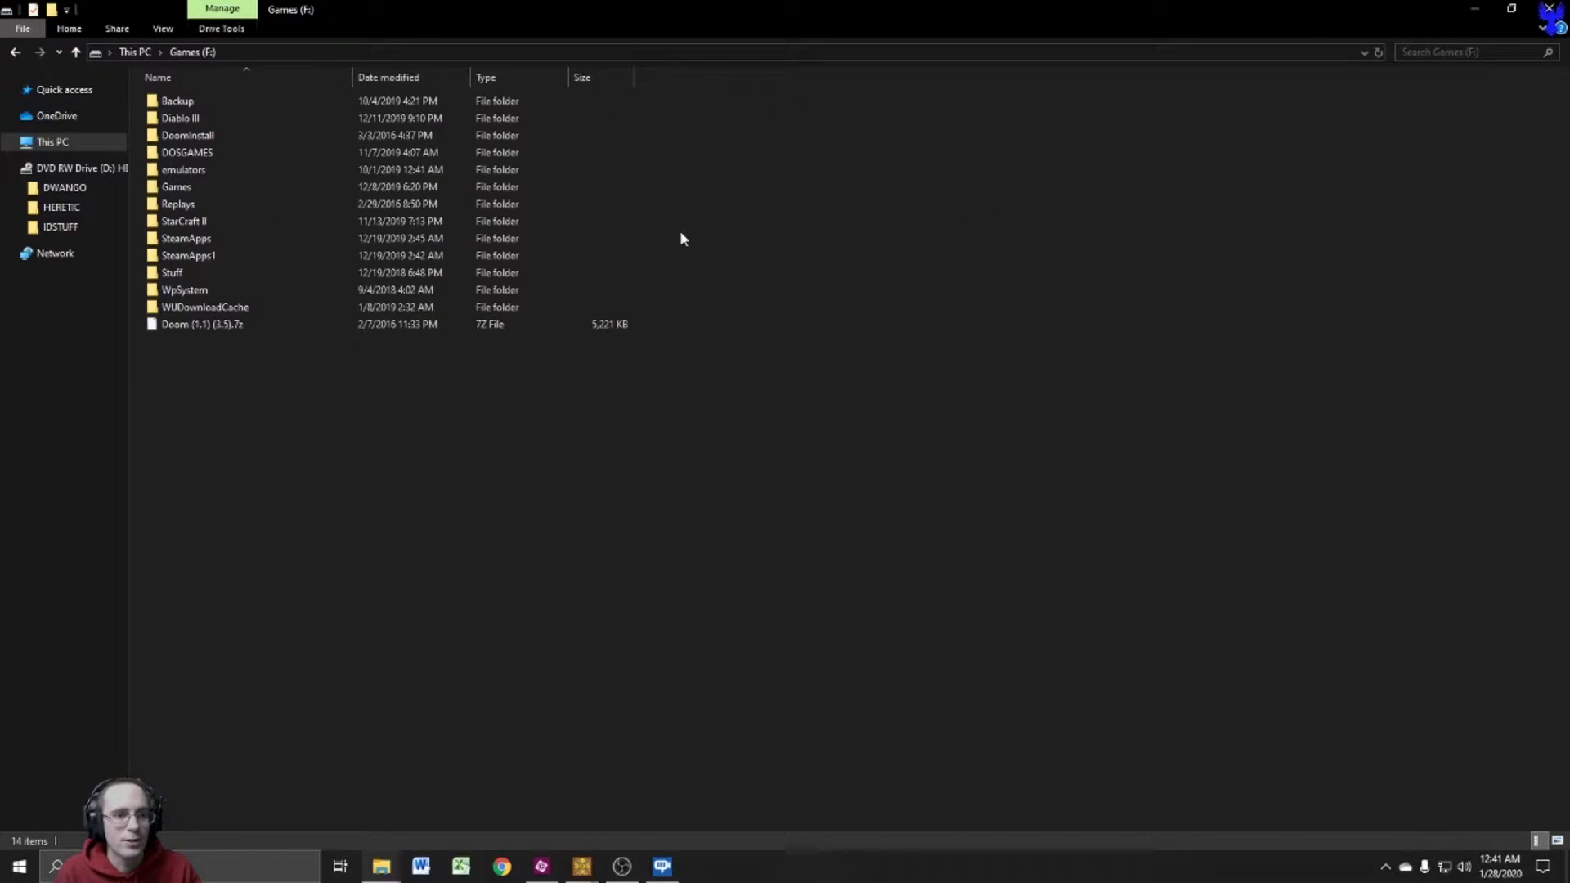
double_click(338, 154)
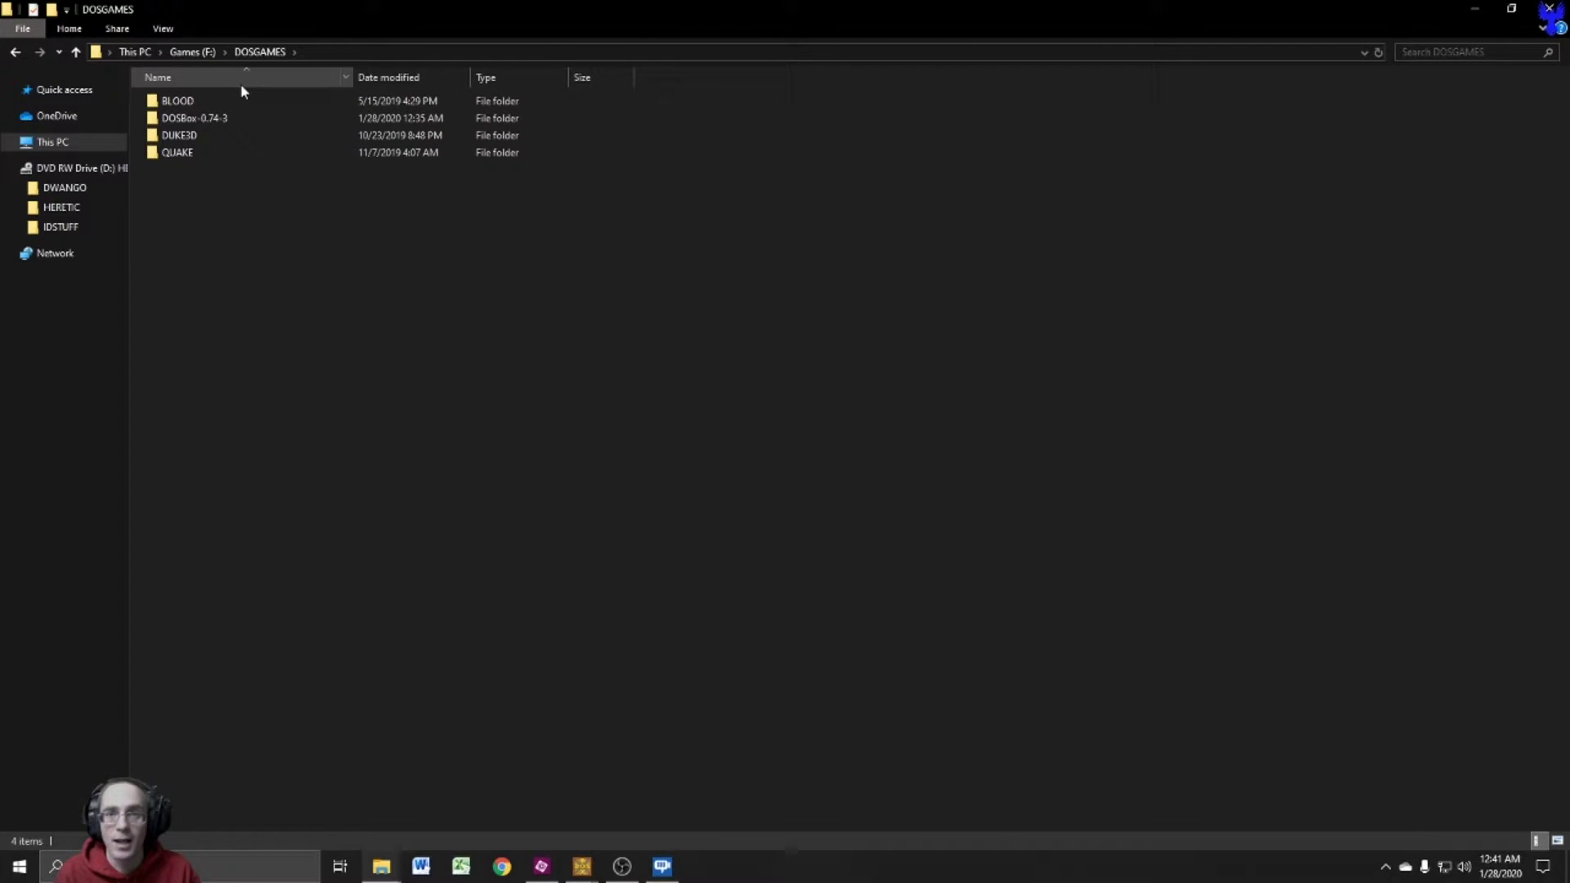
- Create a new folder named TEMP inside DOSGAMES
right_click(199, 194)
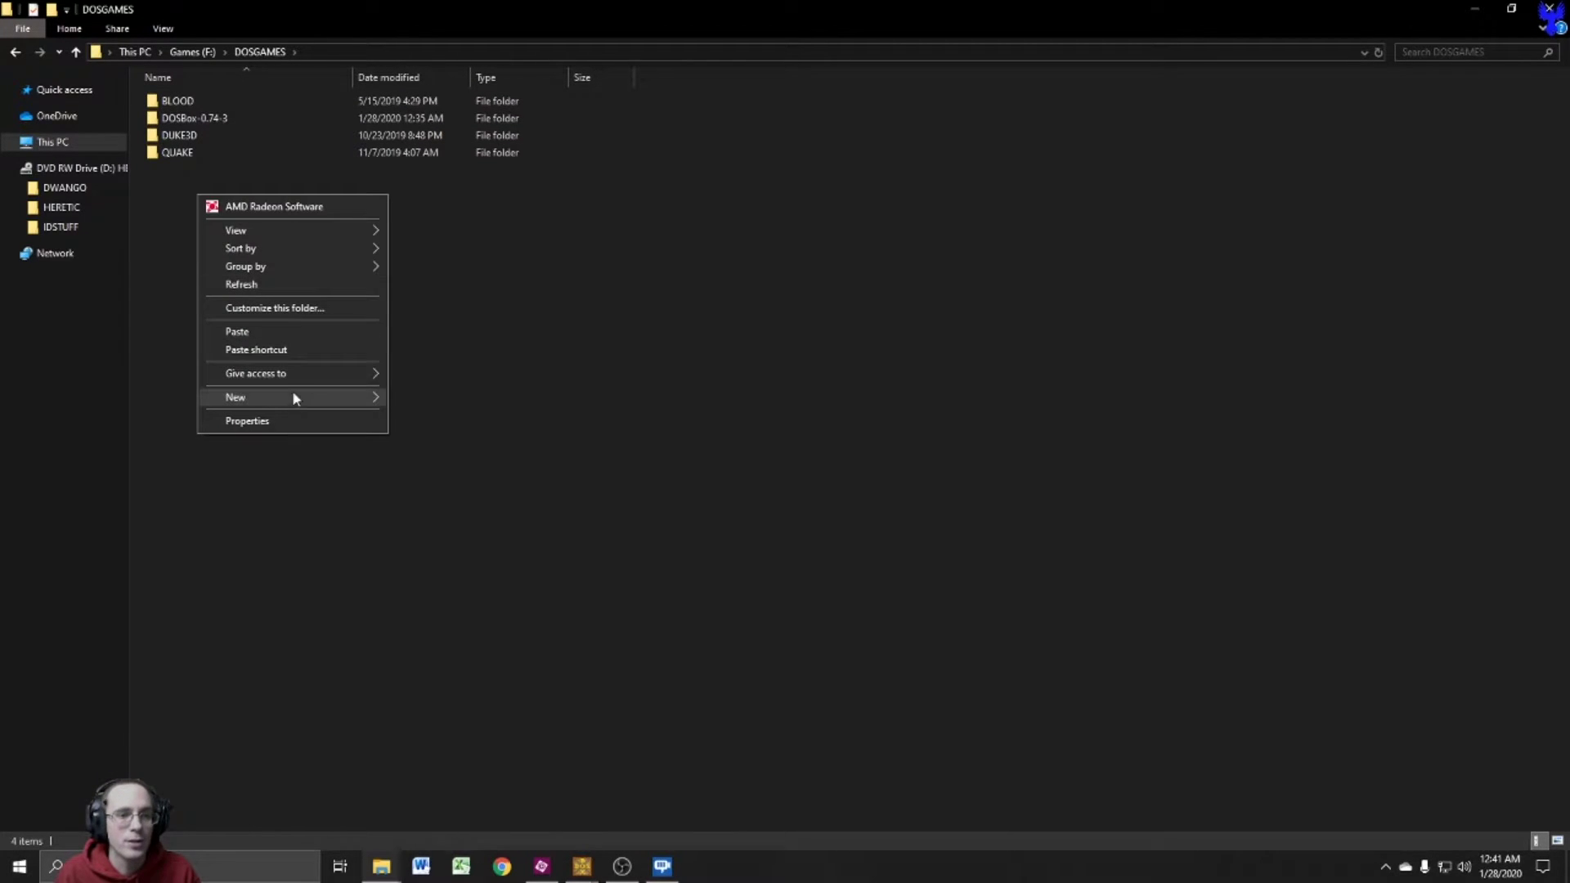
mouse_move(294, 396)
left_click(413, 397)
type("TEMP")
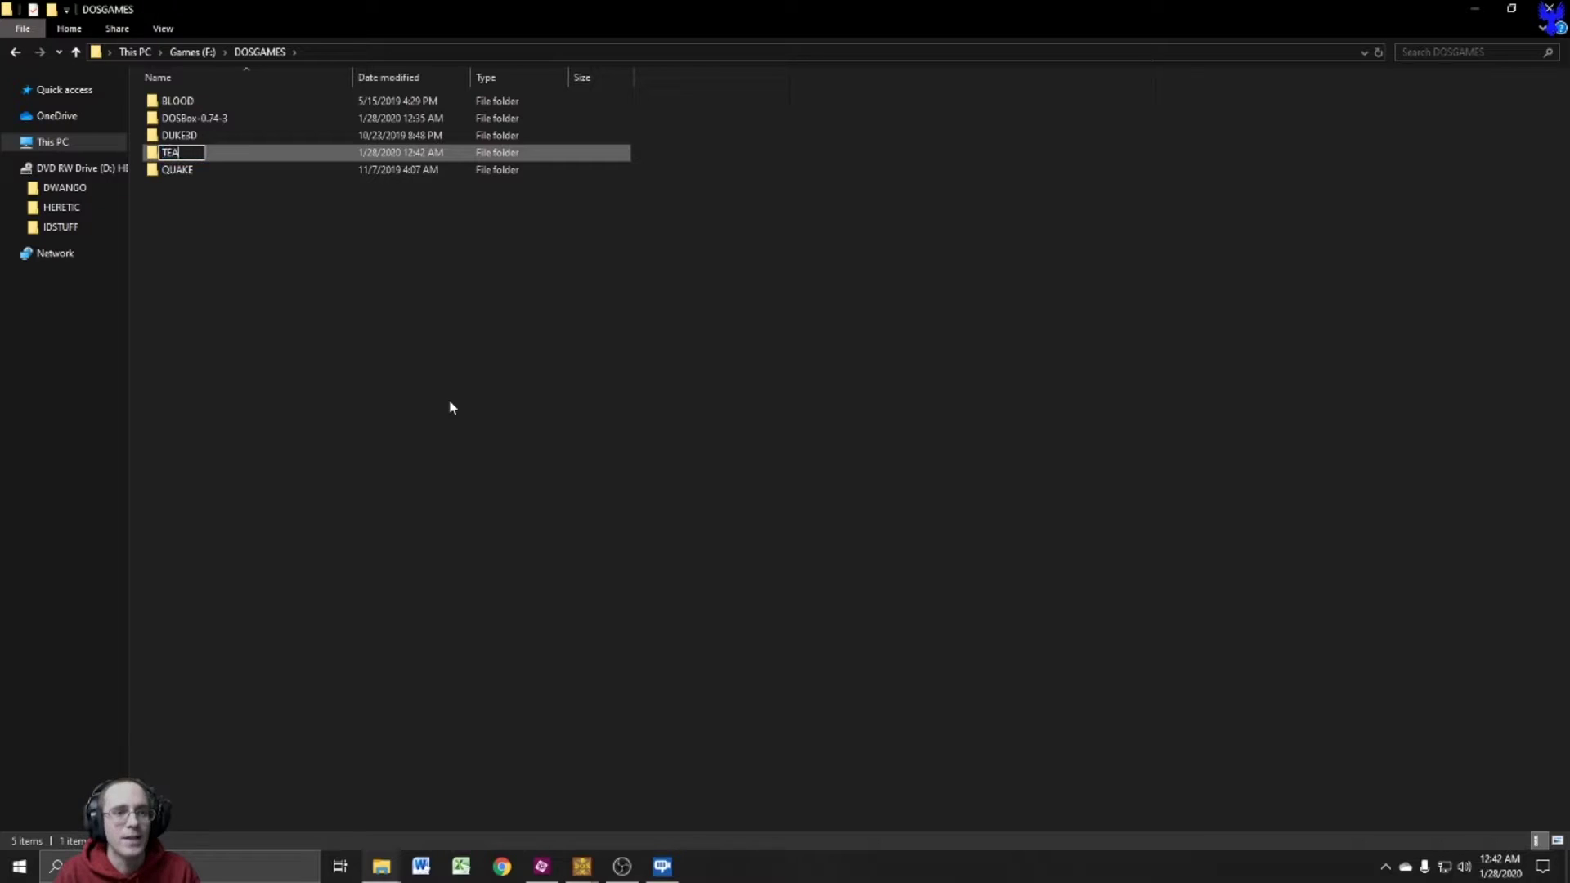
key("Return")
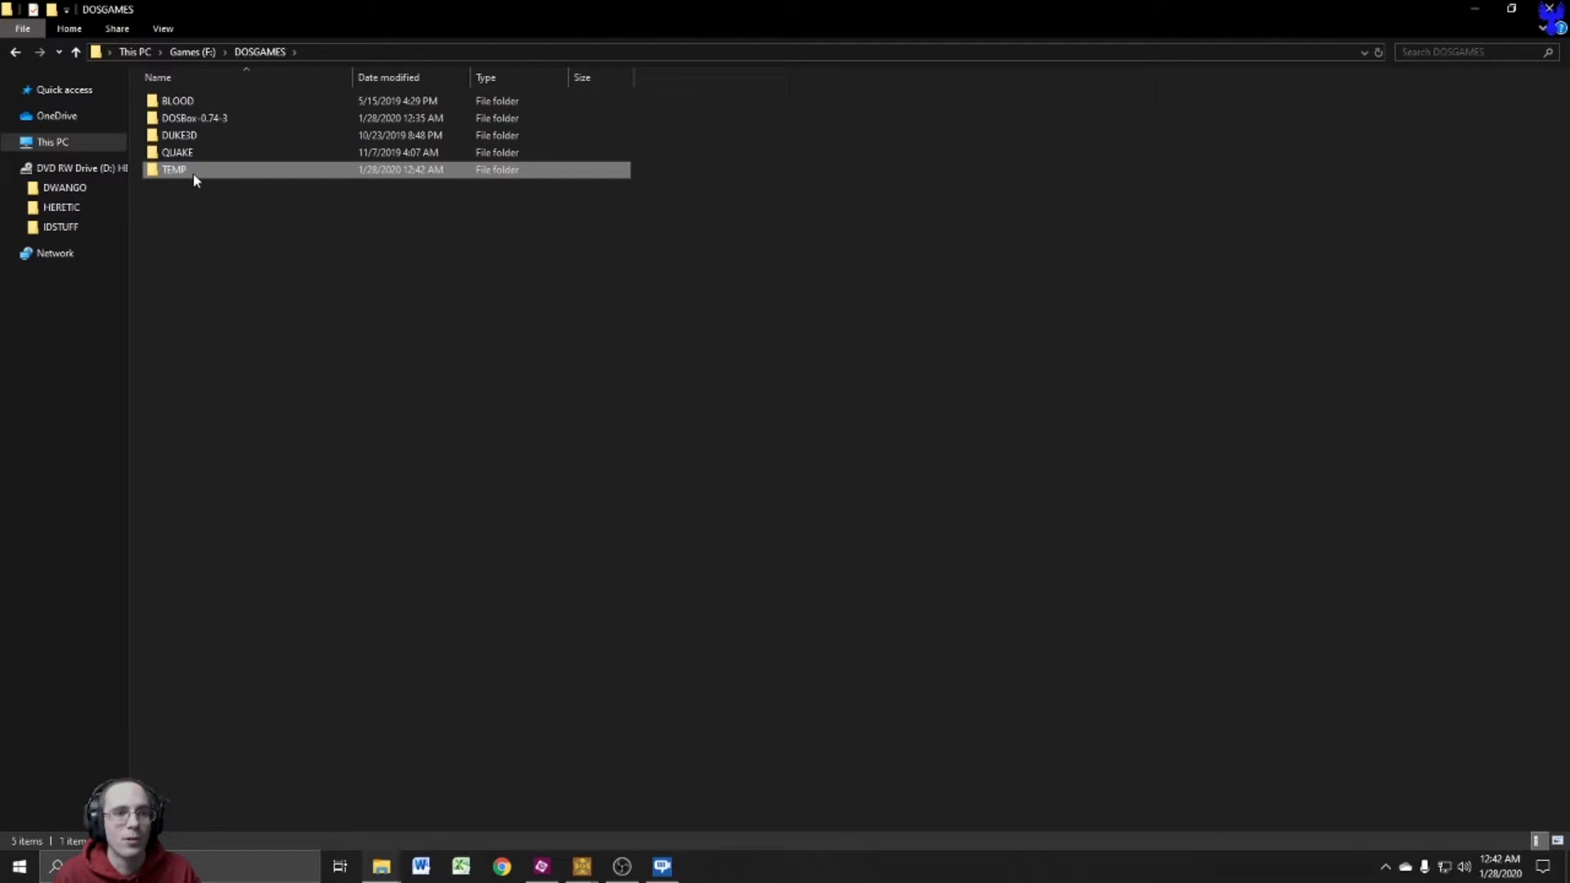
- Paste the copied Heretic disc files into the TEMP folder
double_click(193, 171)
right_click(330, 250)
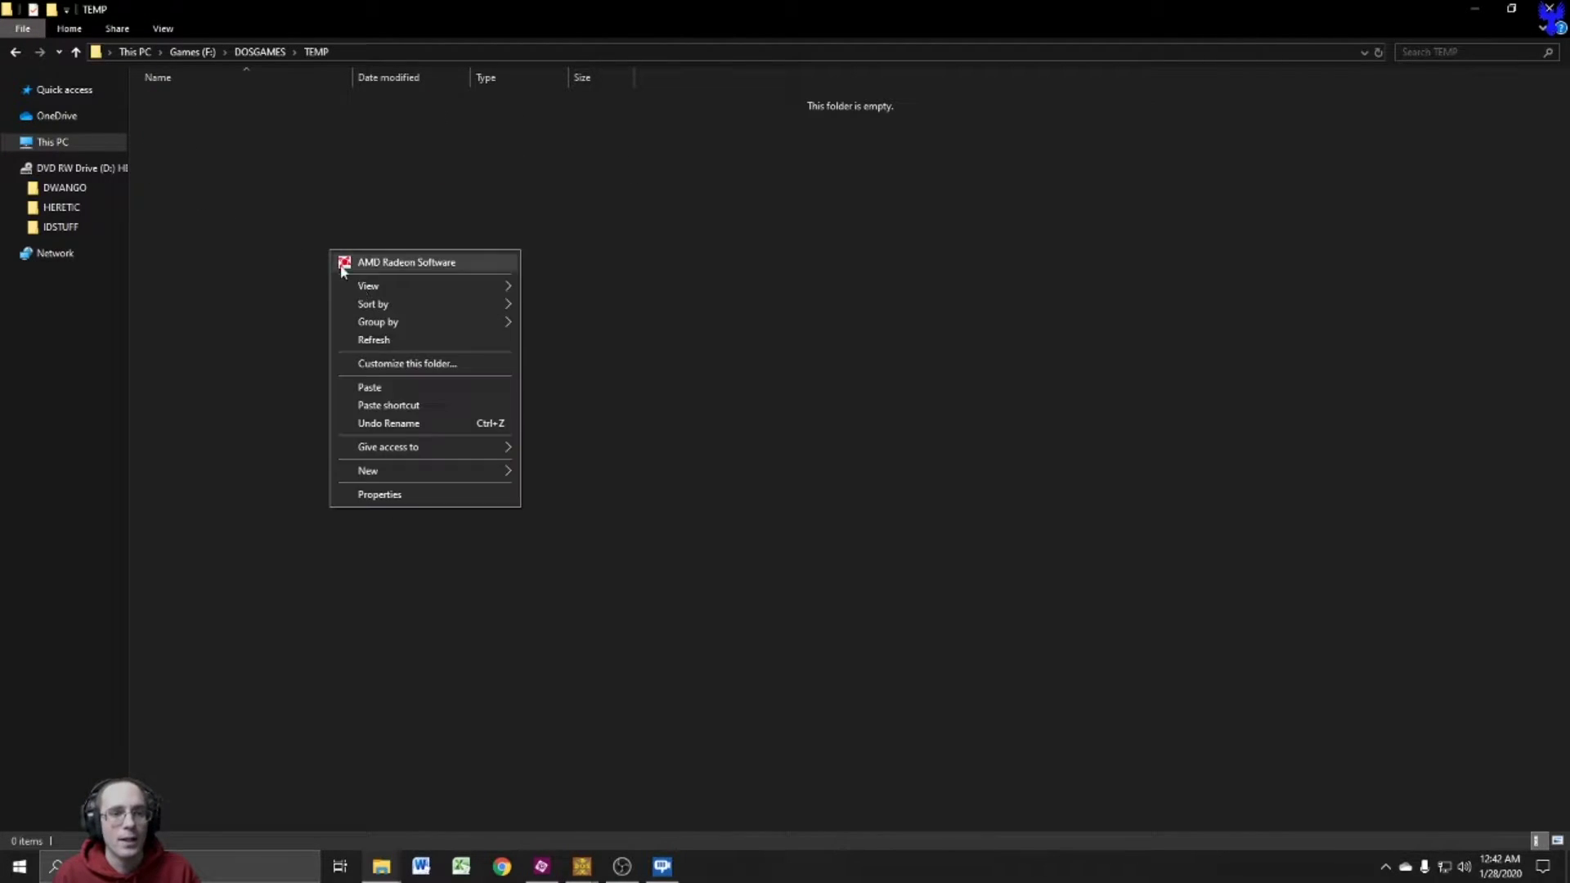
left_click(411, 394)
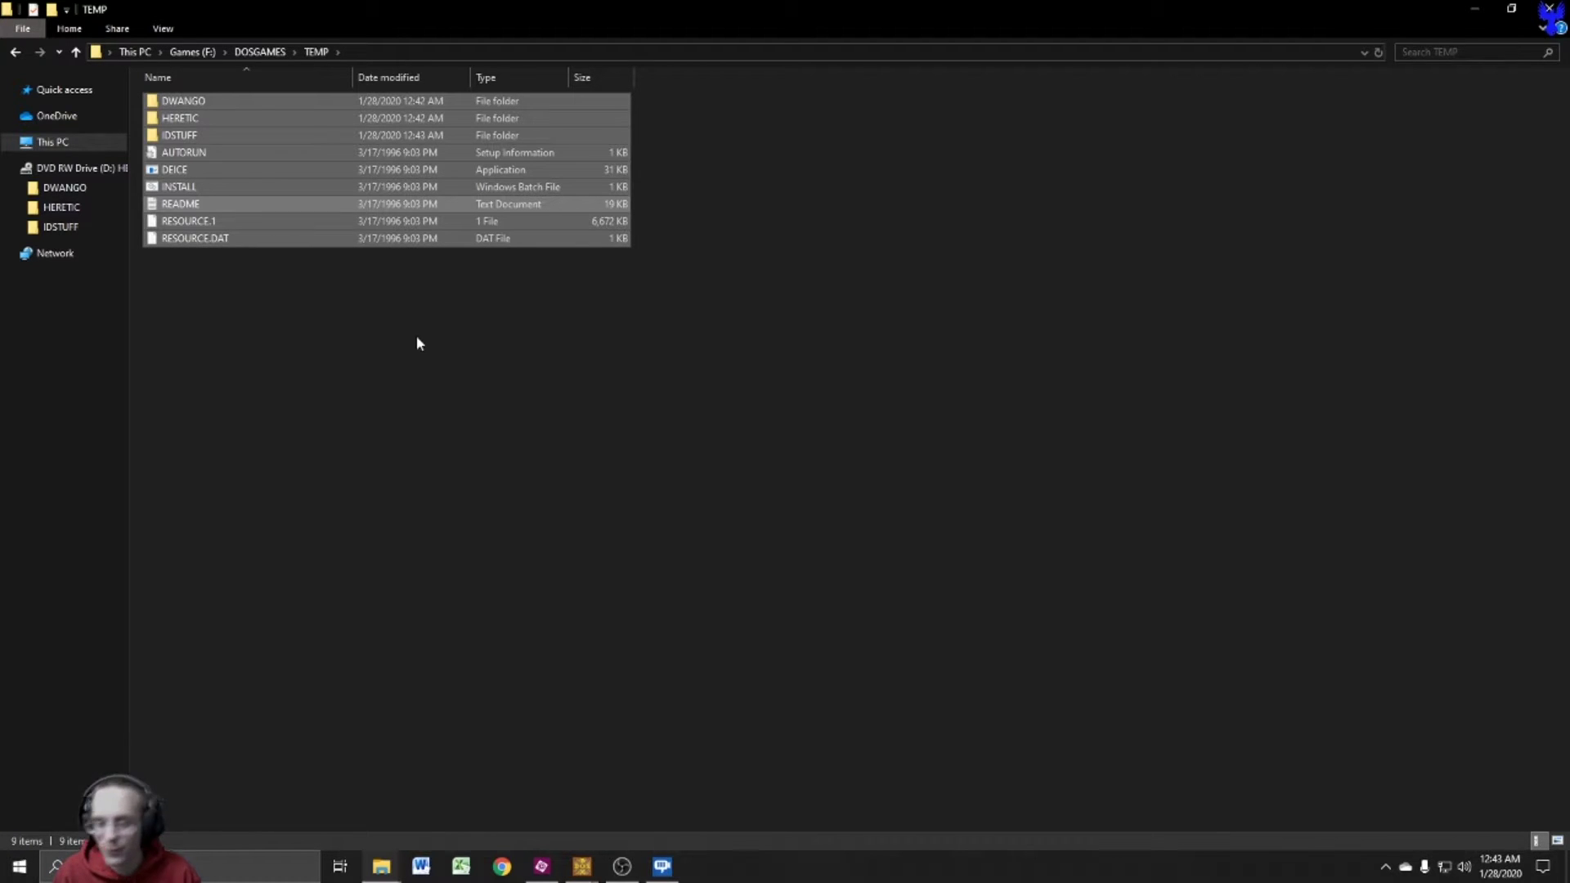
left_click(391, 331)
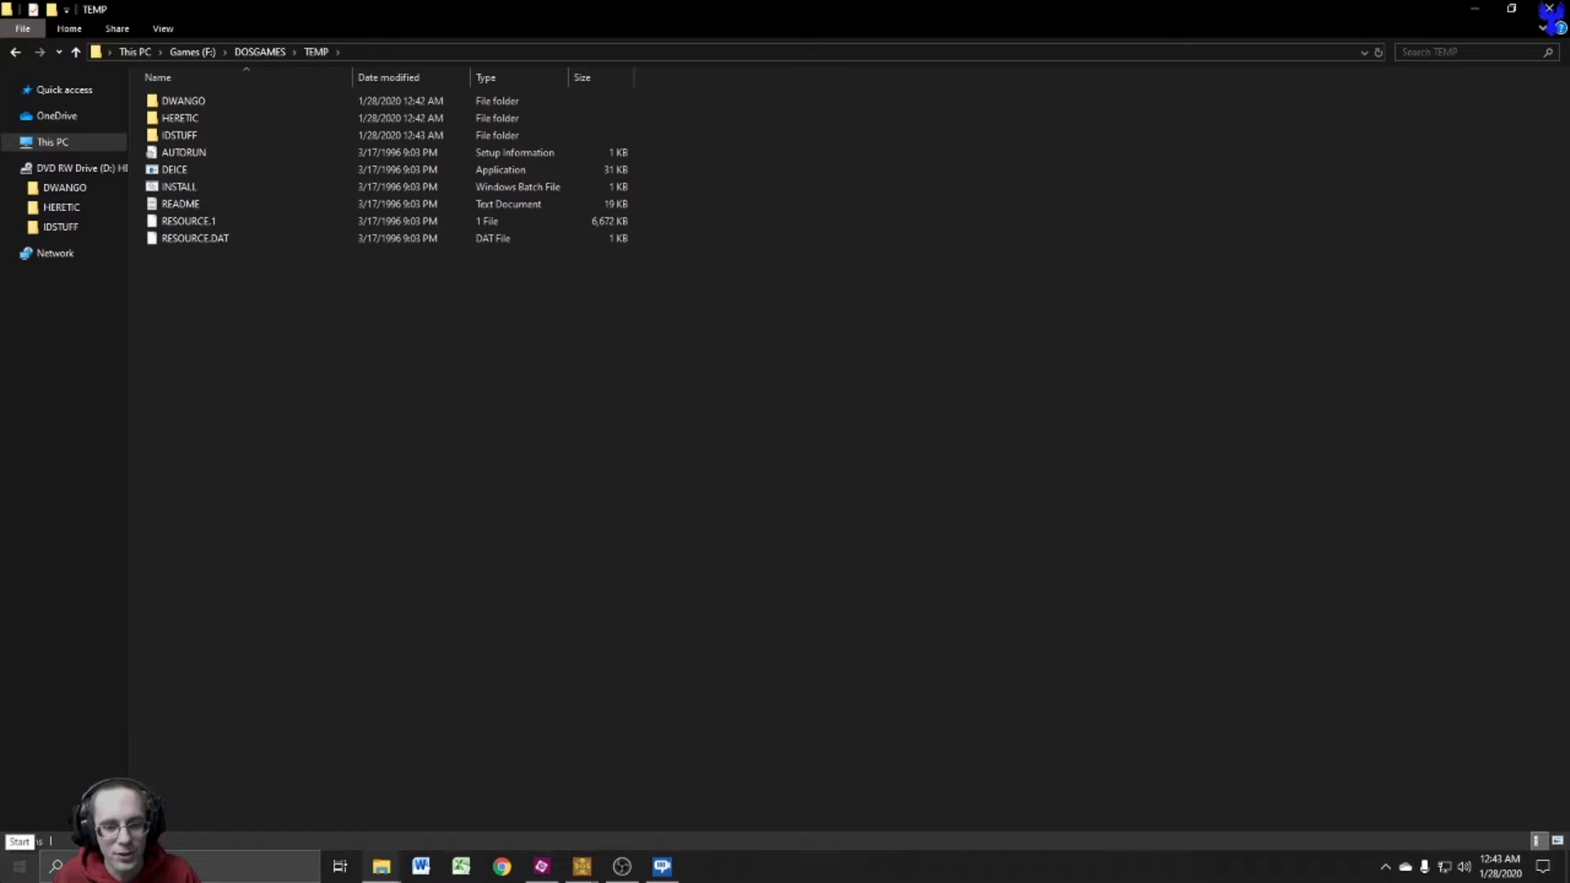
- Search for "dos" and launch DOSBox 0.74-3
left_click(18, 866)
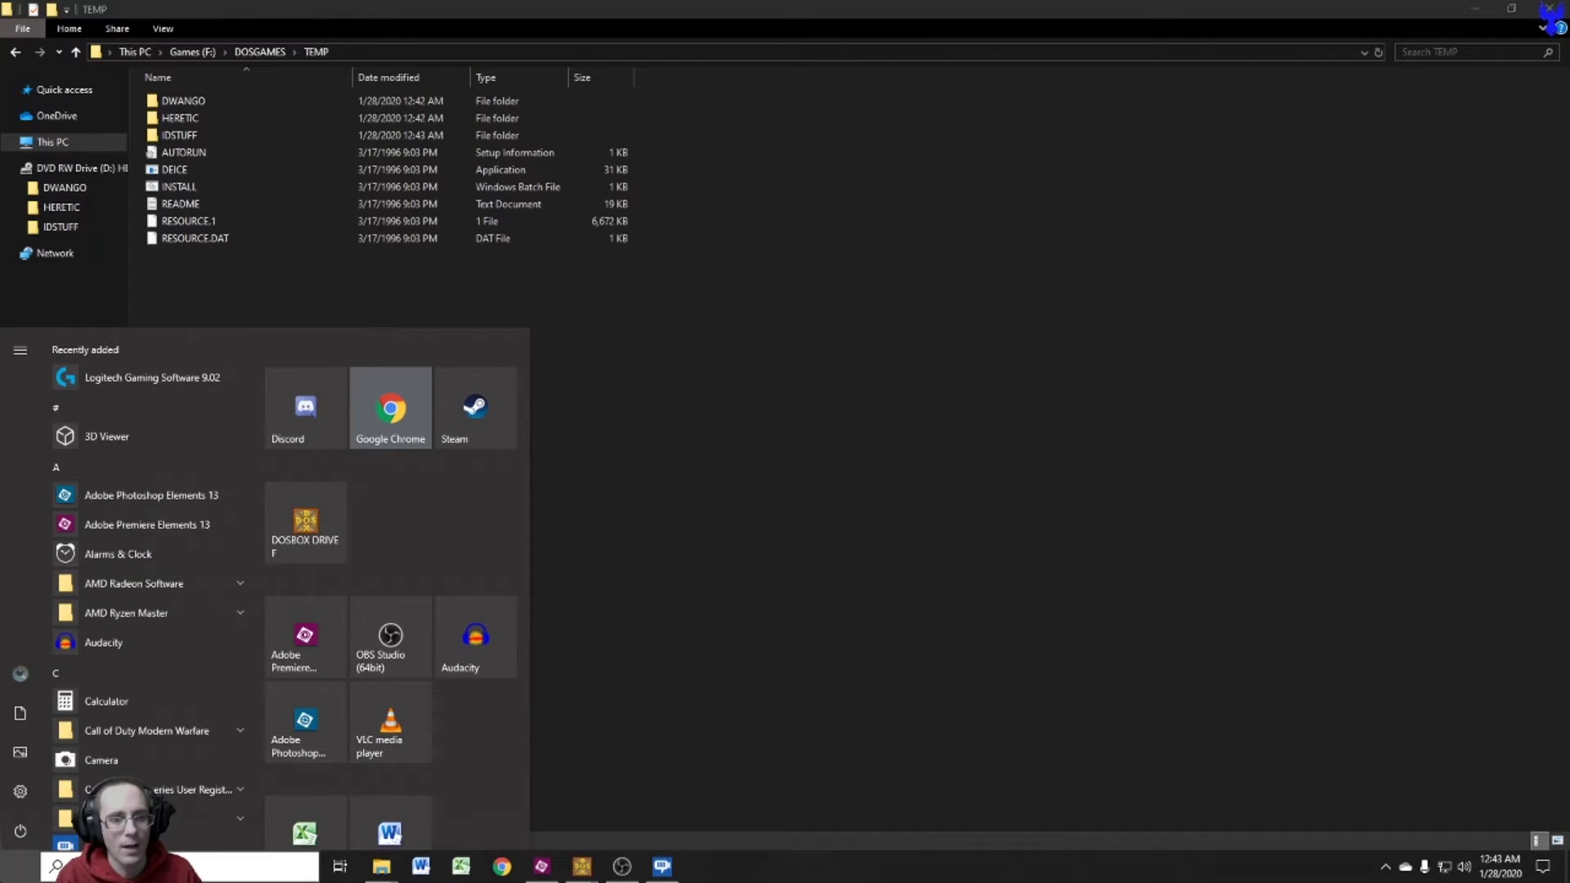
type("dos")
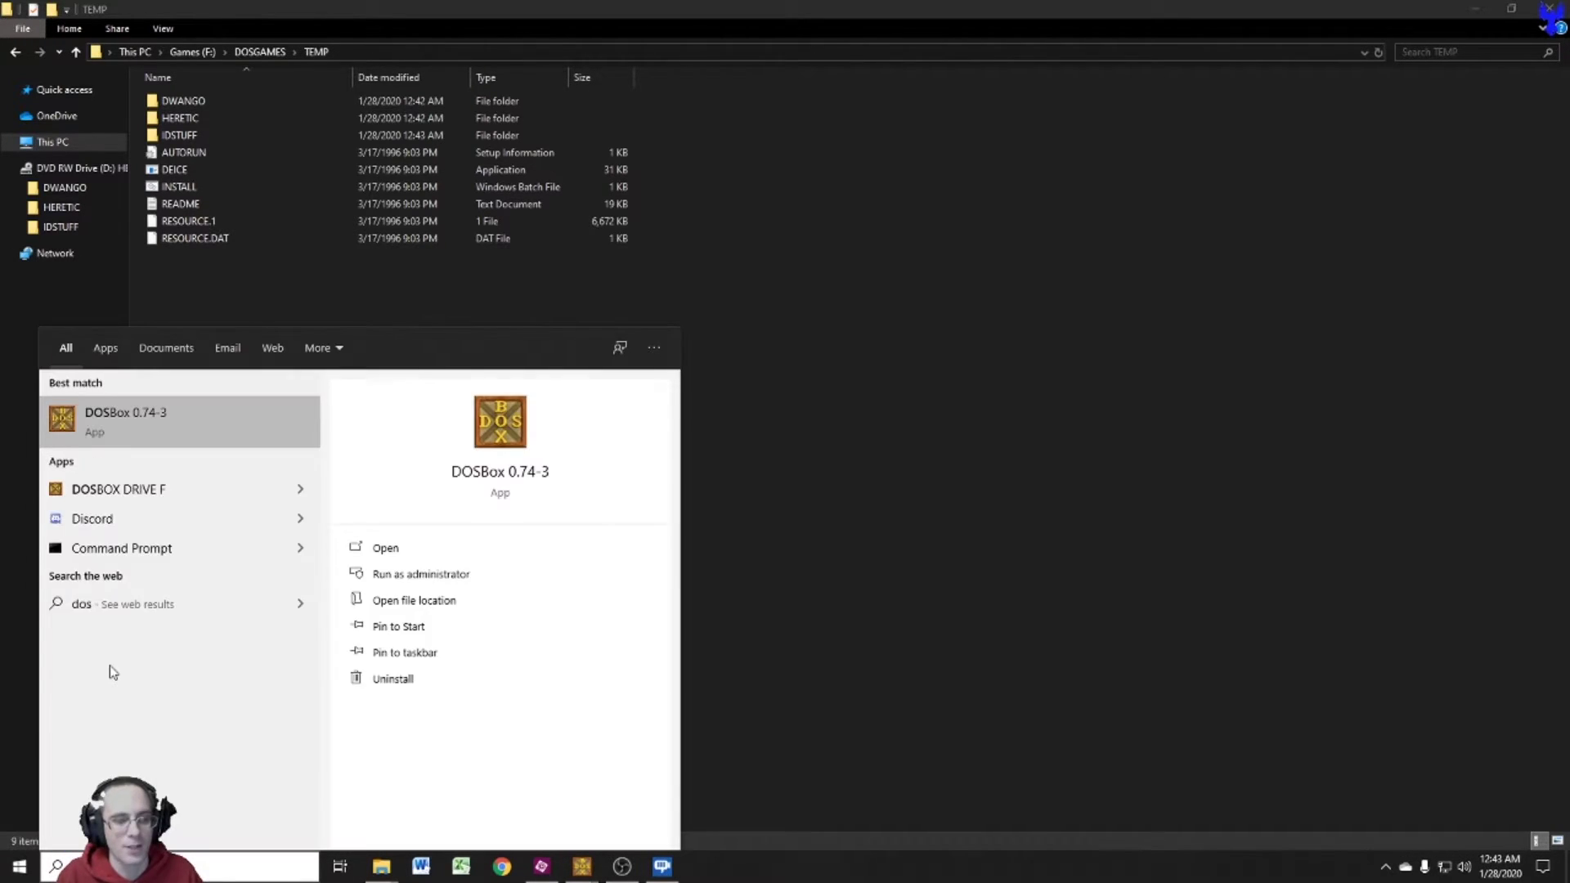
left_click(185, 424)
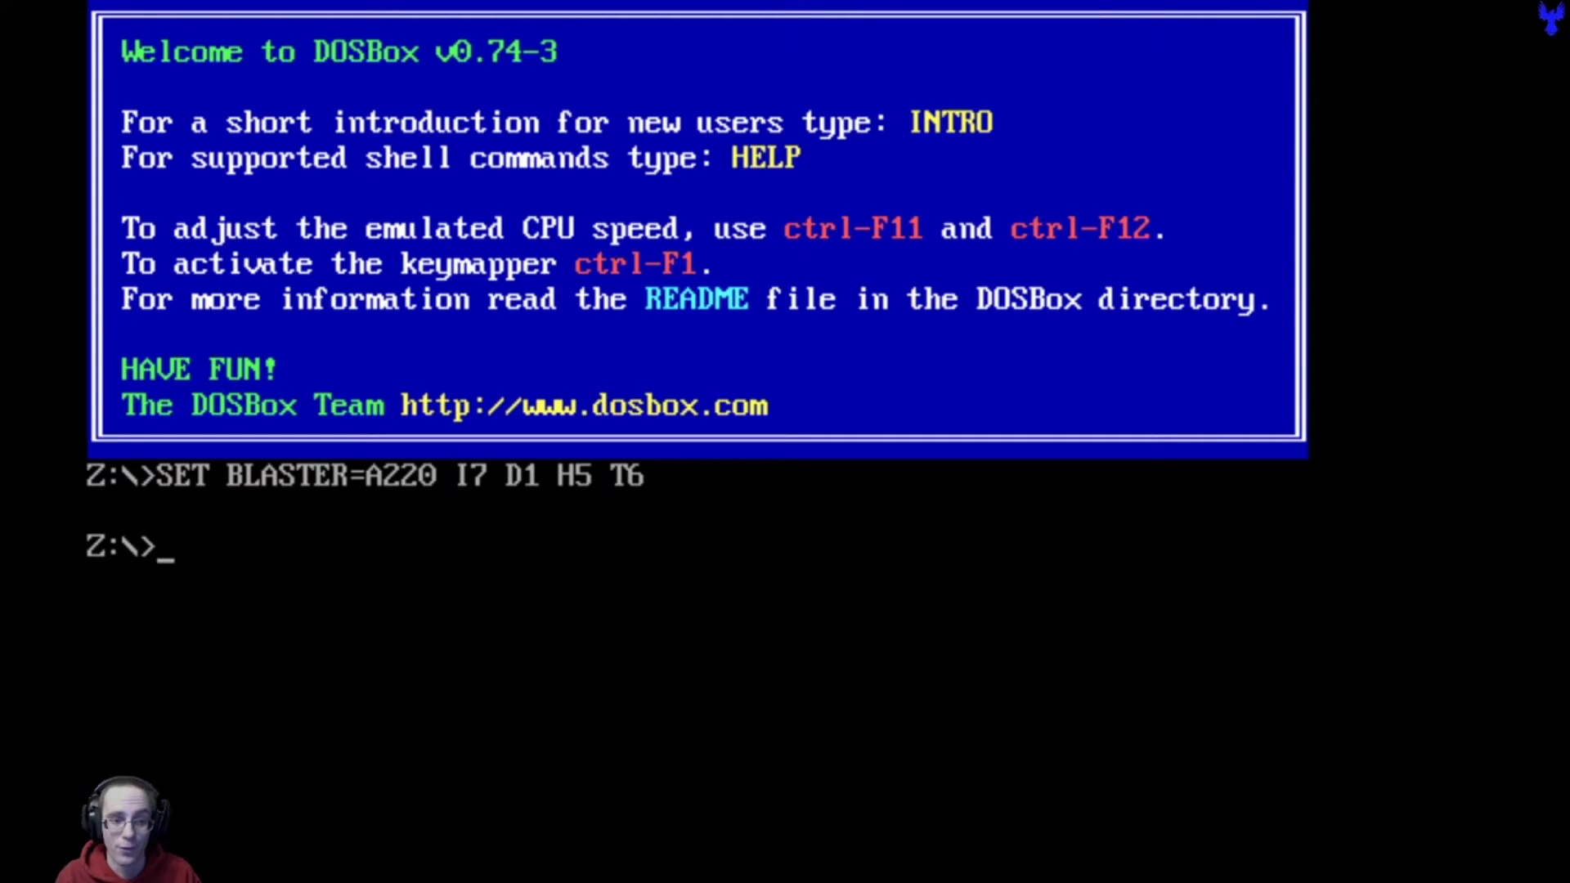
- Mount the folder f:\dosgames\ as drive c: at the DOSBox prompt
type("mount ")
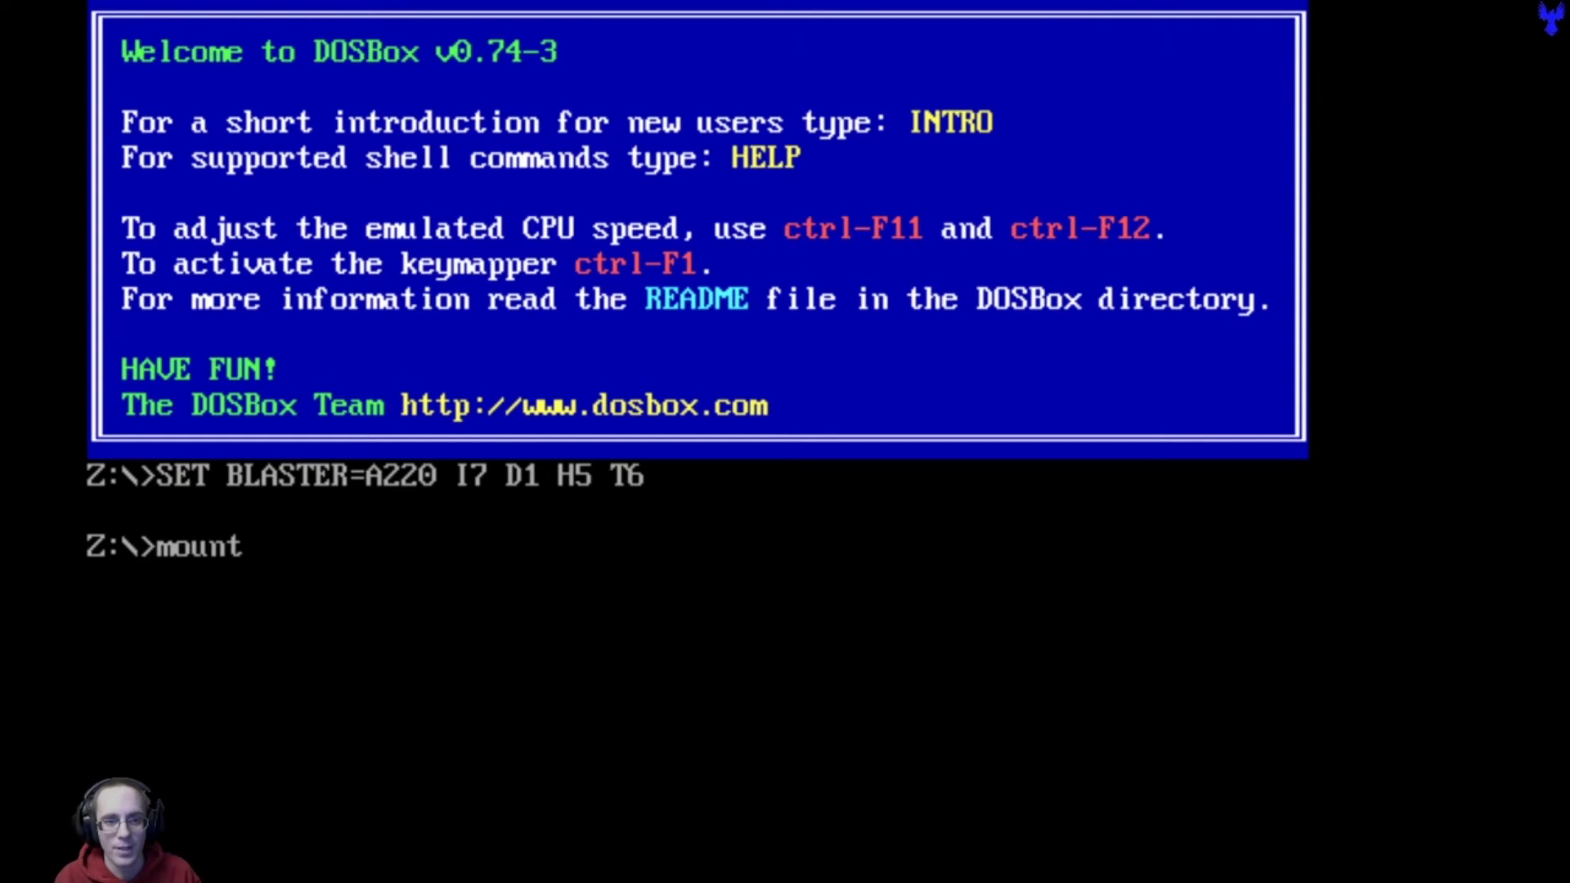
type("f:\\dos")
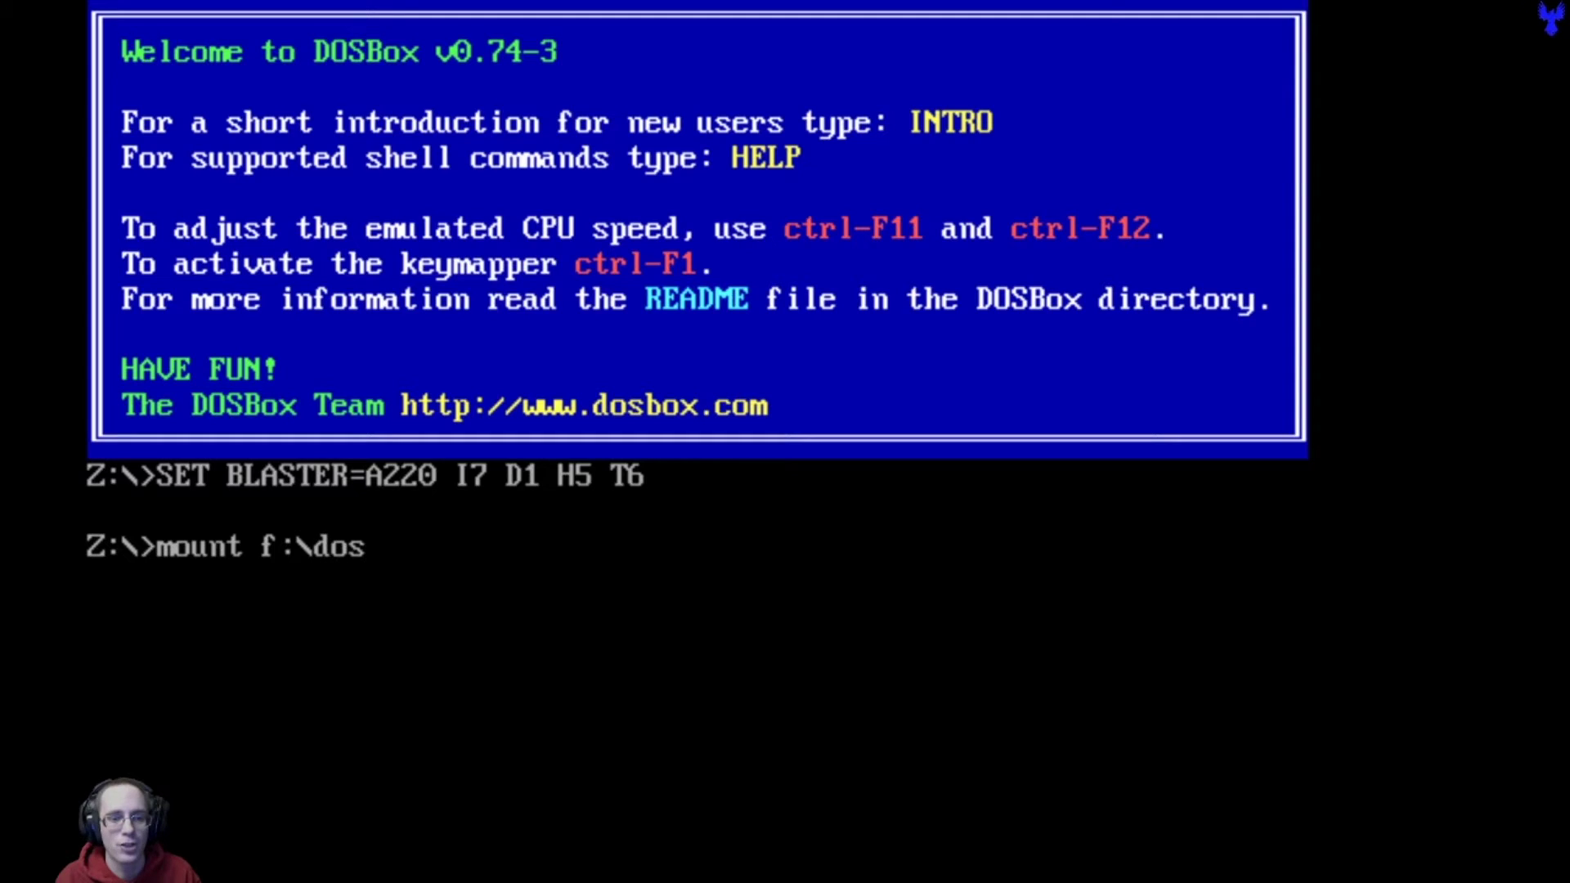
type("games\\t")
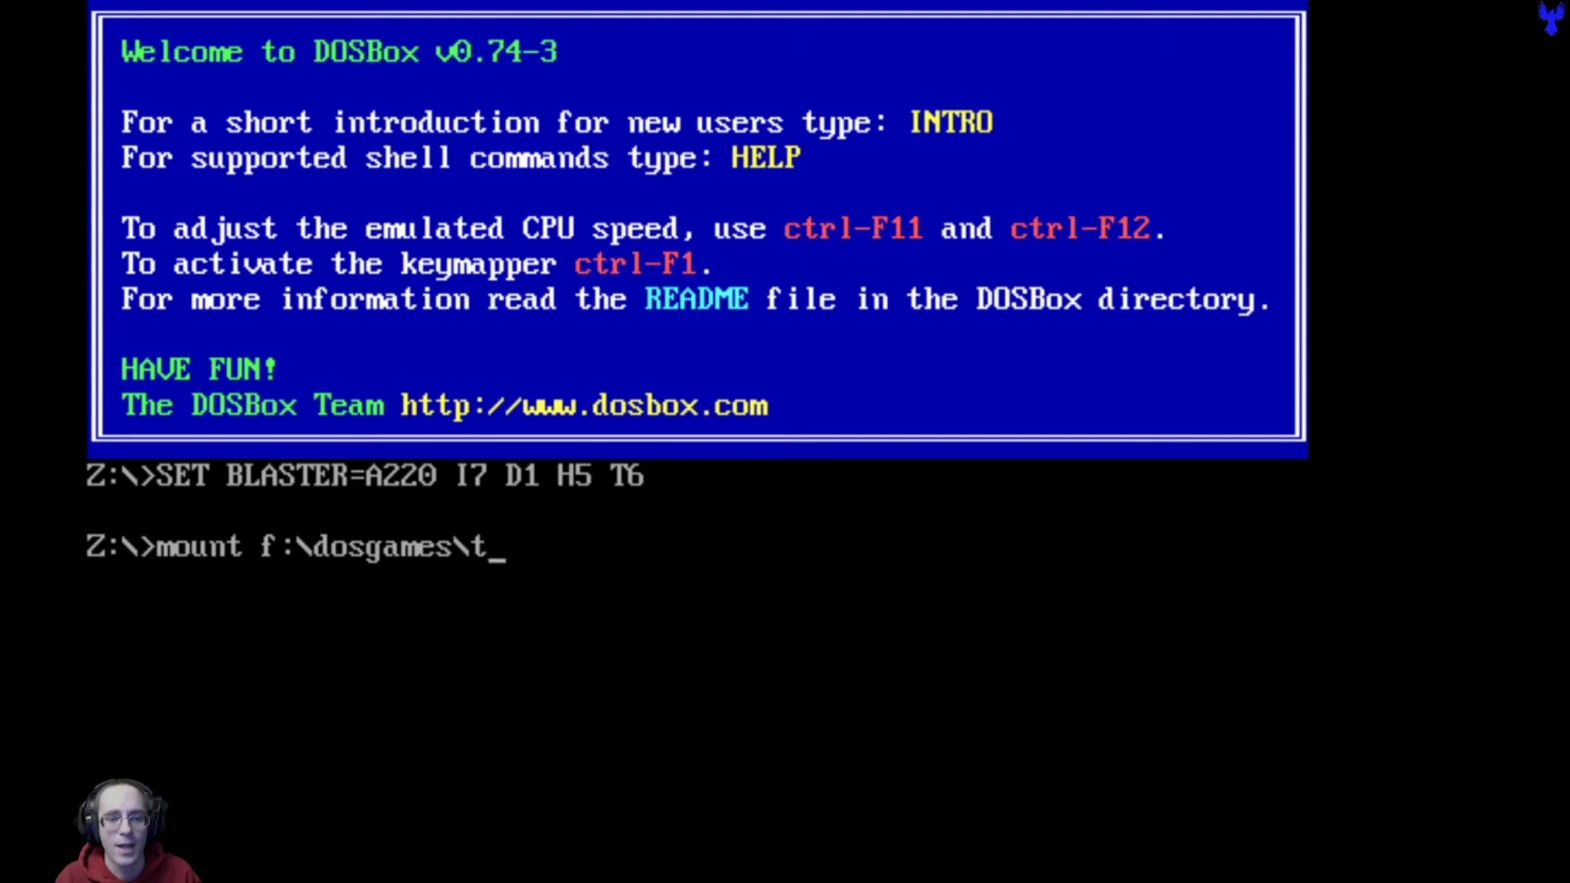
type("em")
key("BackSpace")
key("BackSpace")
key("BackSpace")
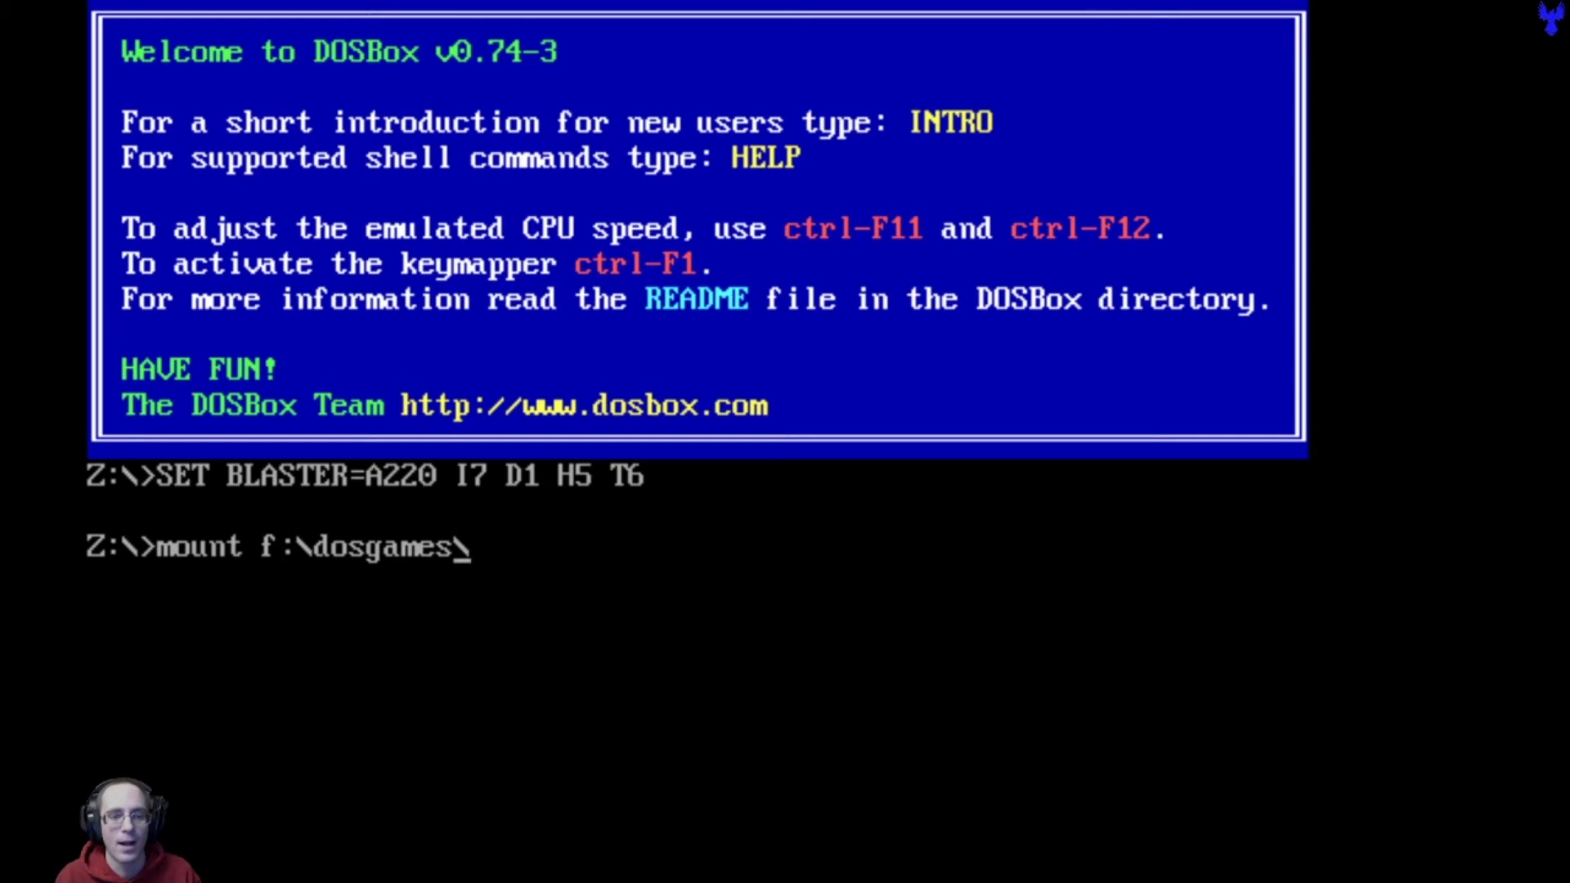
key("Left")
key("Left")
key("Left")
key("Left")
key("Left")
key("Left")
key("Left")
key("Left")
key("Left")
key("Left")
key("Left")
key("Left")
key("Left")
key("Left")
key("Left")
key("Left")
key("Right")
key("Right")
key("Right")
type("c:")
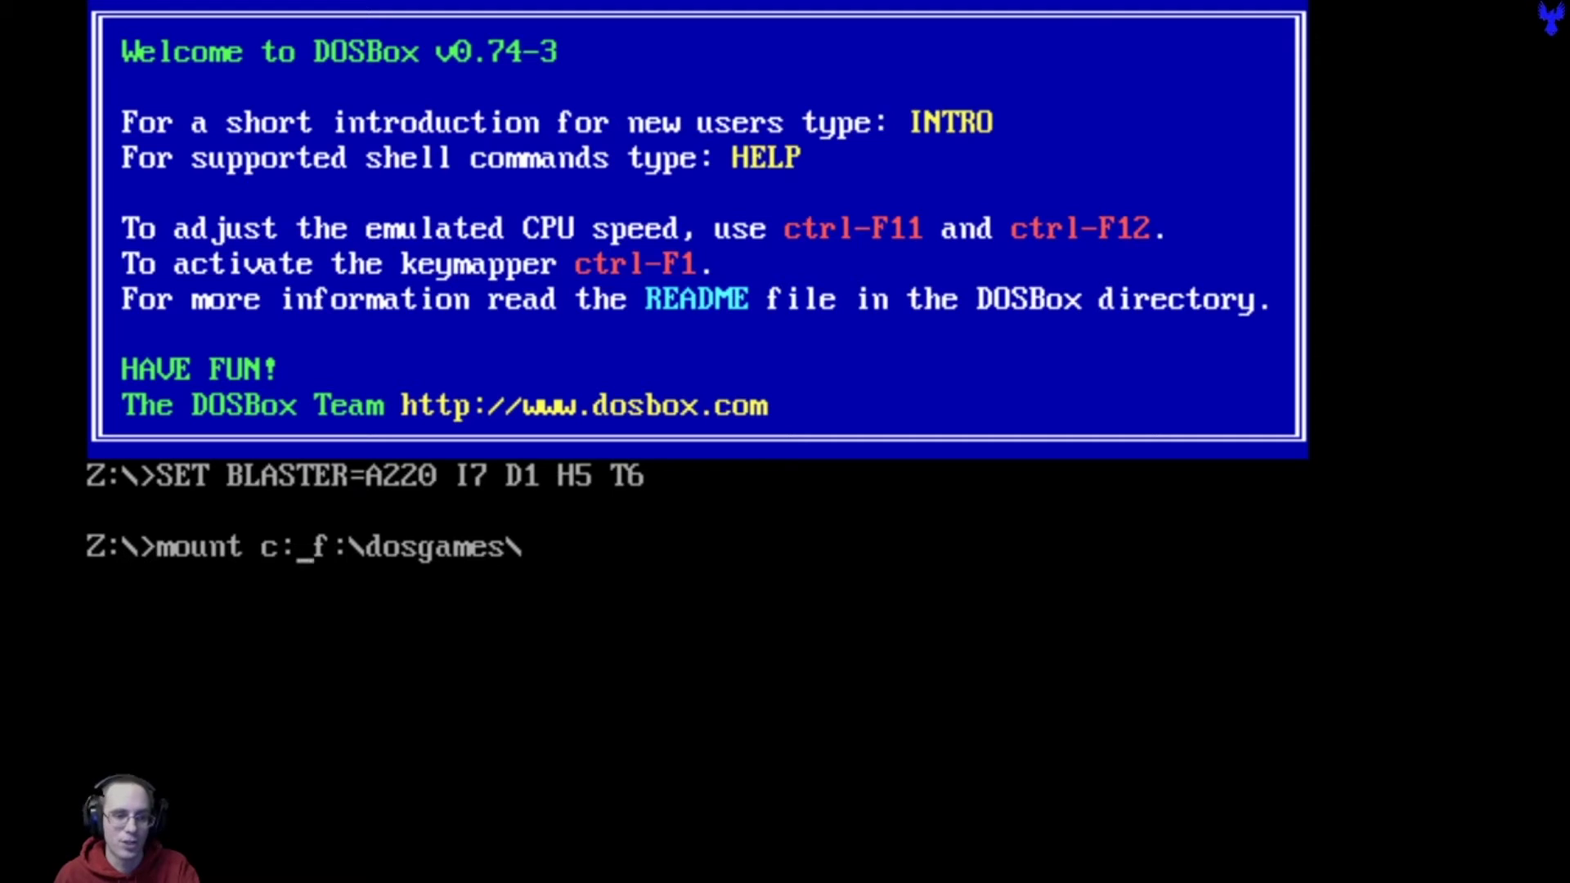
key("Return")
- Switch the prompt from Z: to the mounted C: drive
type("c")
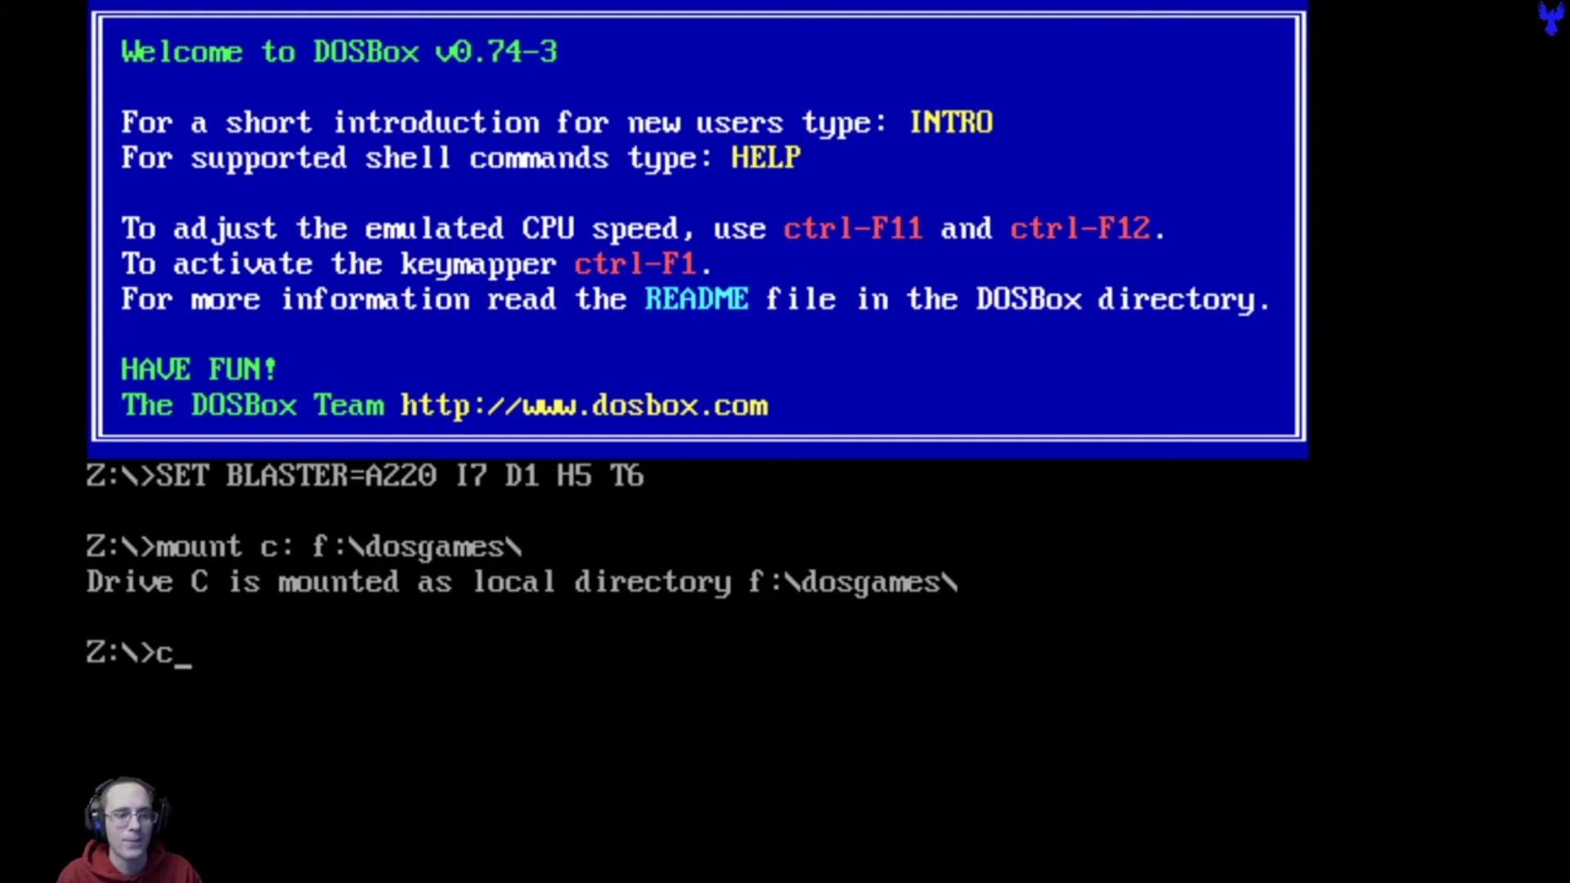
type(":")
key("Return")
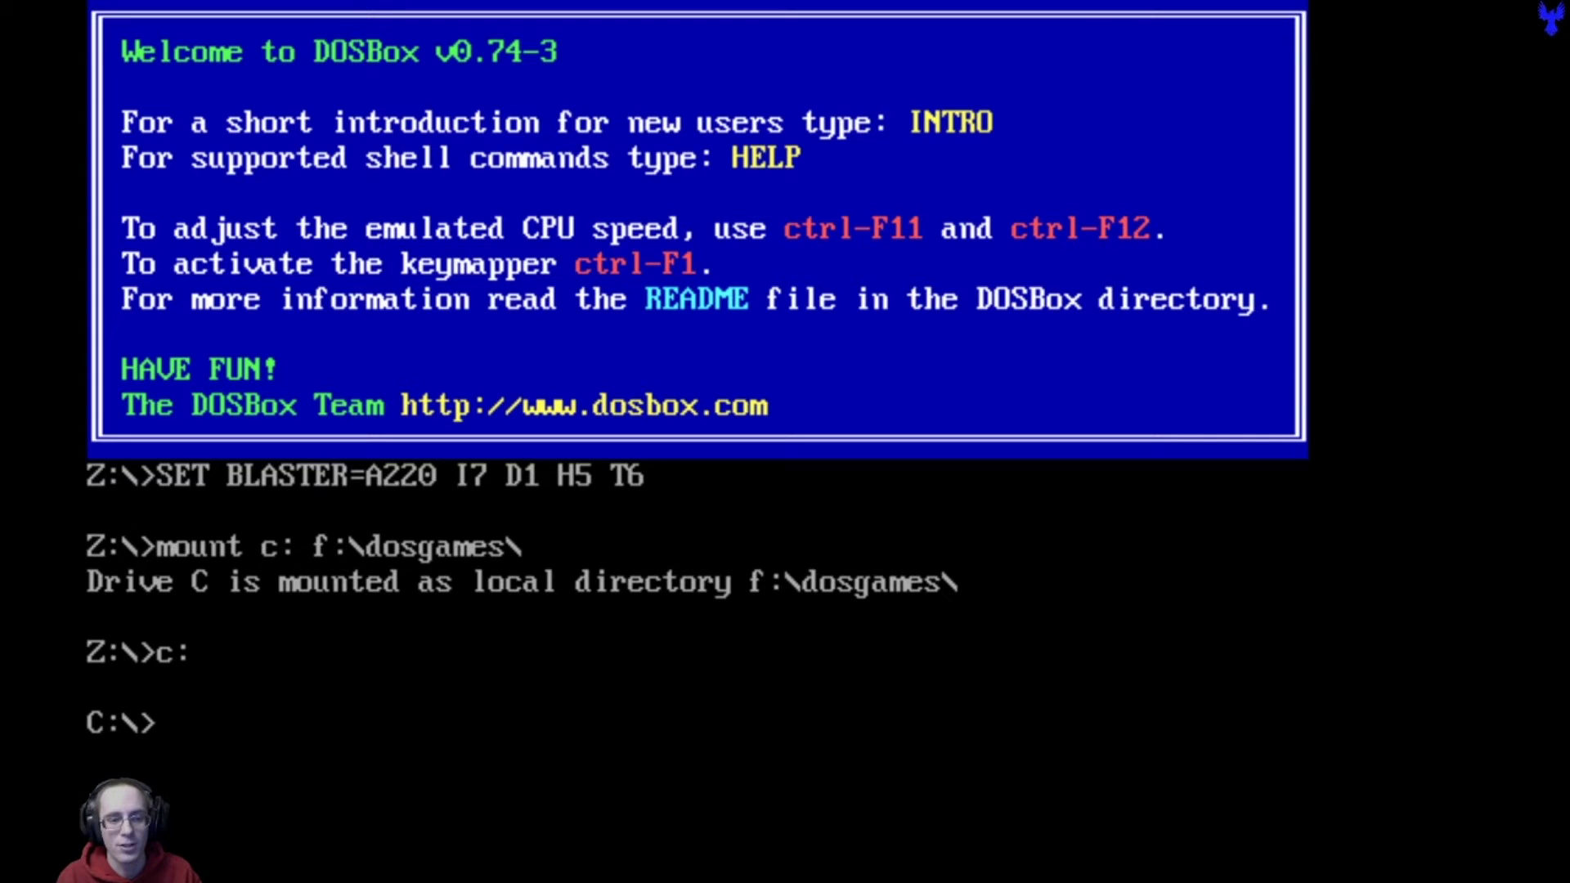
- List the contents of the temp directory on drive C:
type("temp")
key("Return")
type("dir")
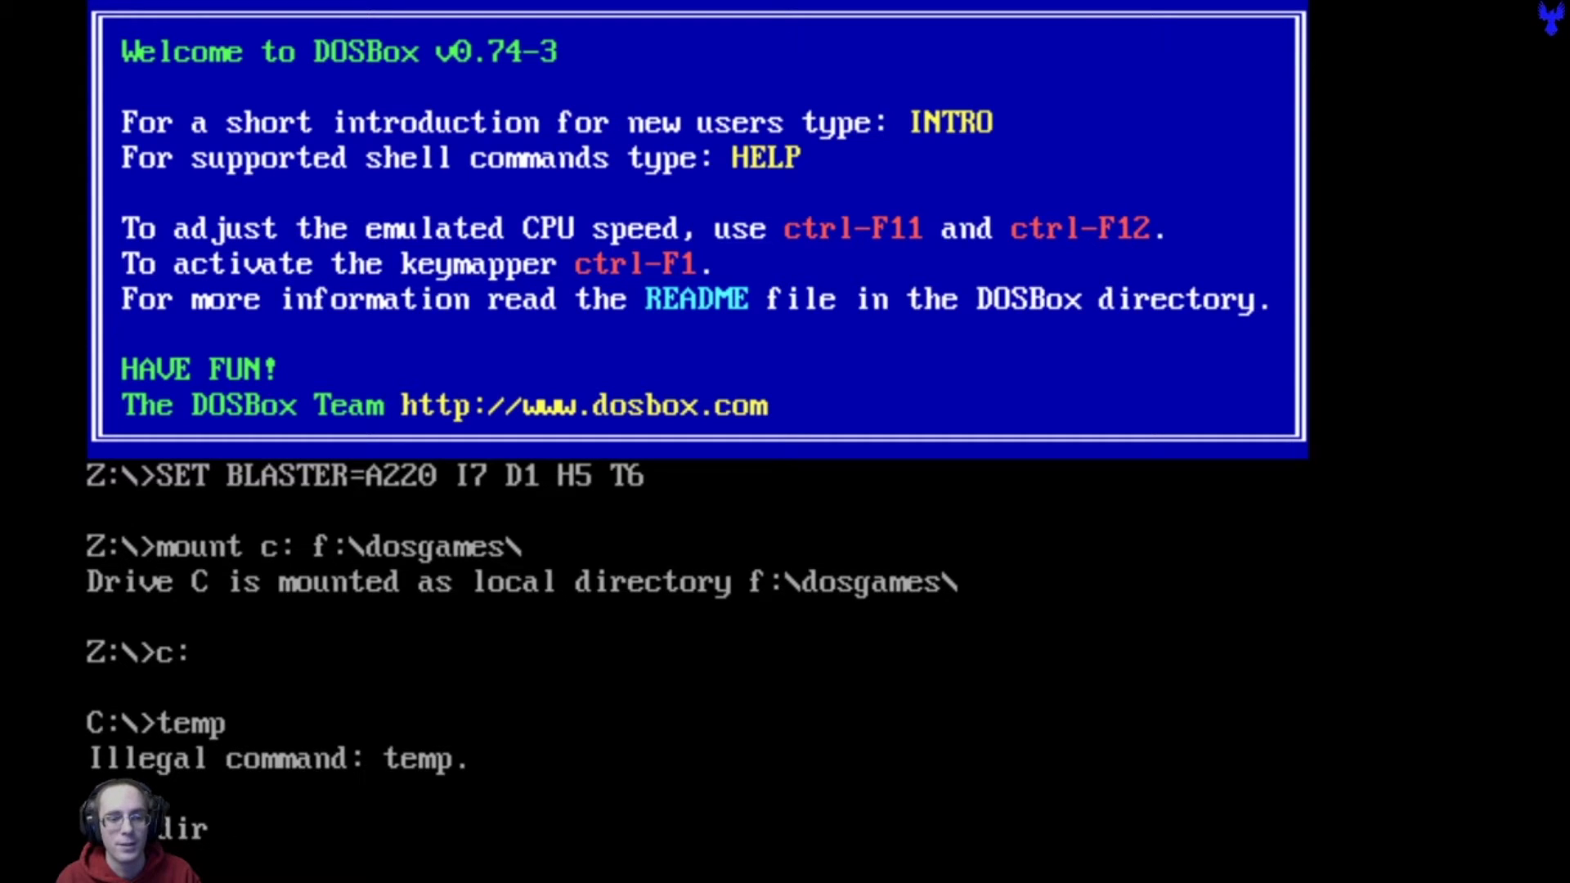
type(" temp")
key("Return")
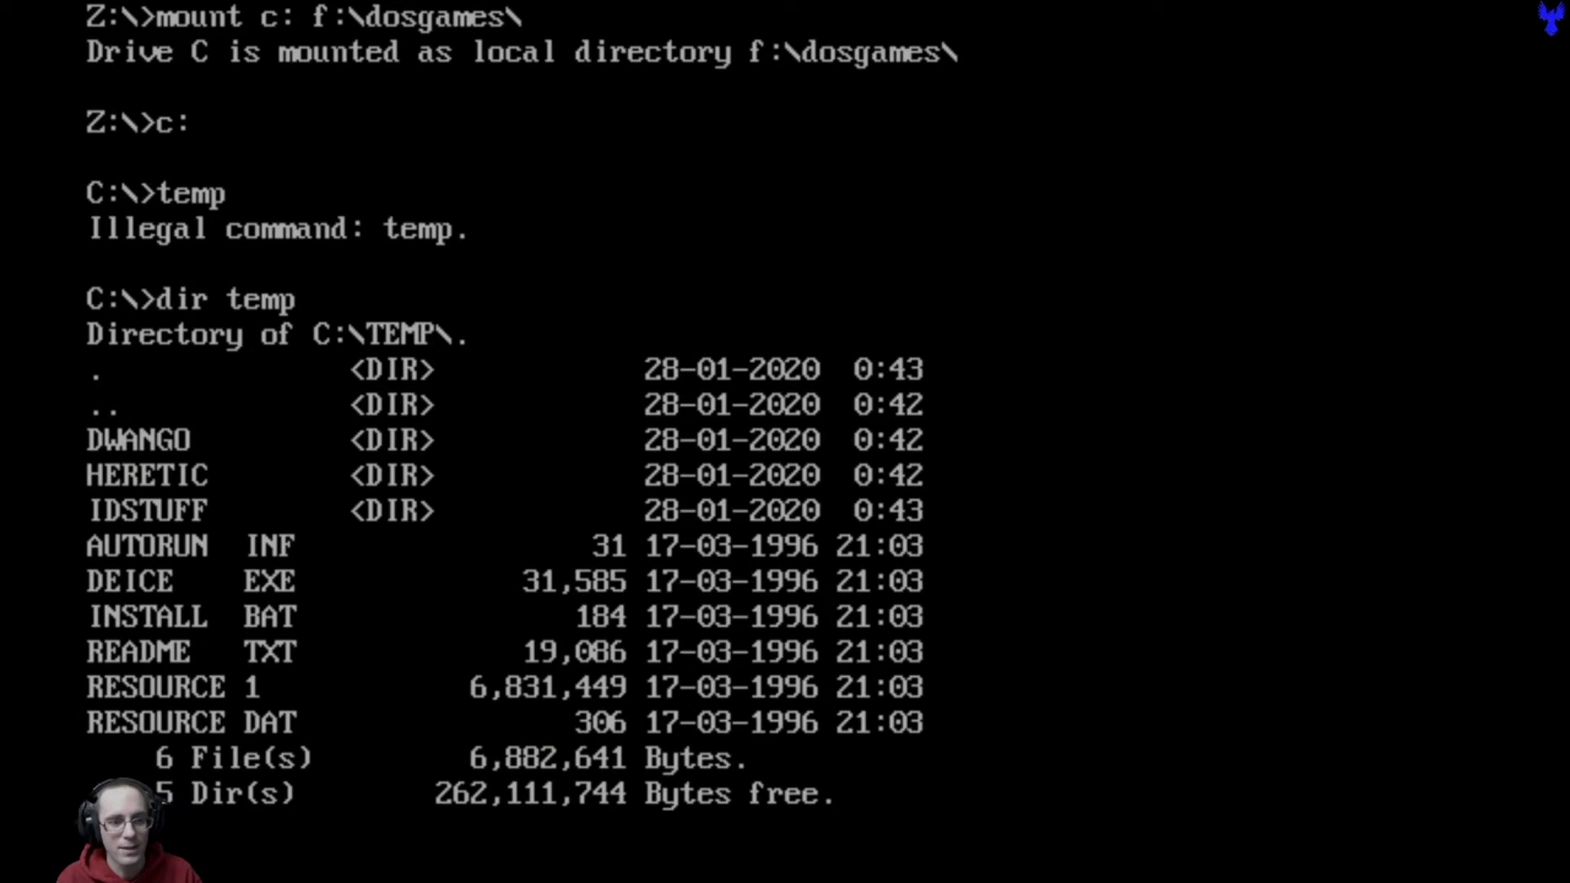
- Change the current directory on drive C: to temp
type("cd")
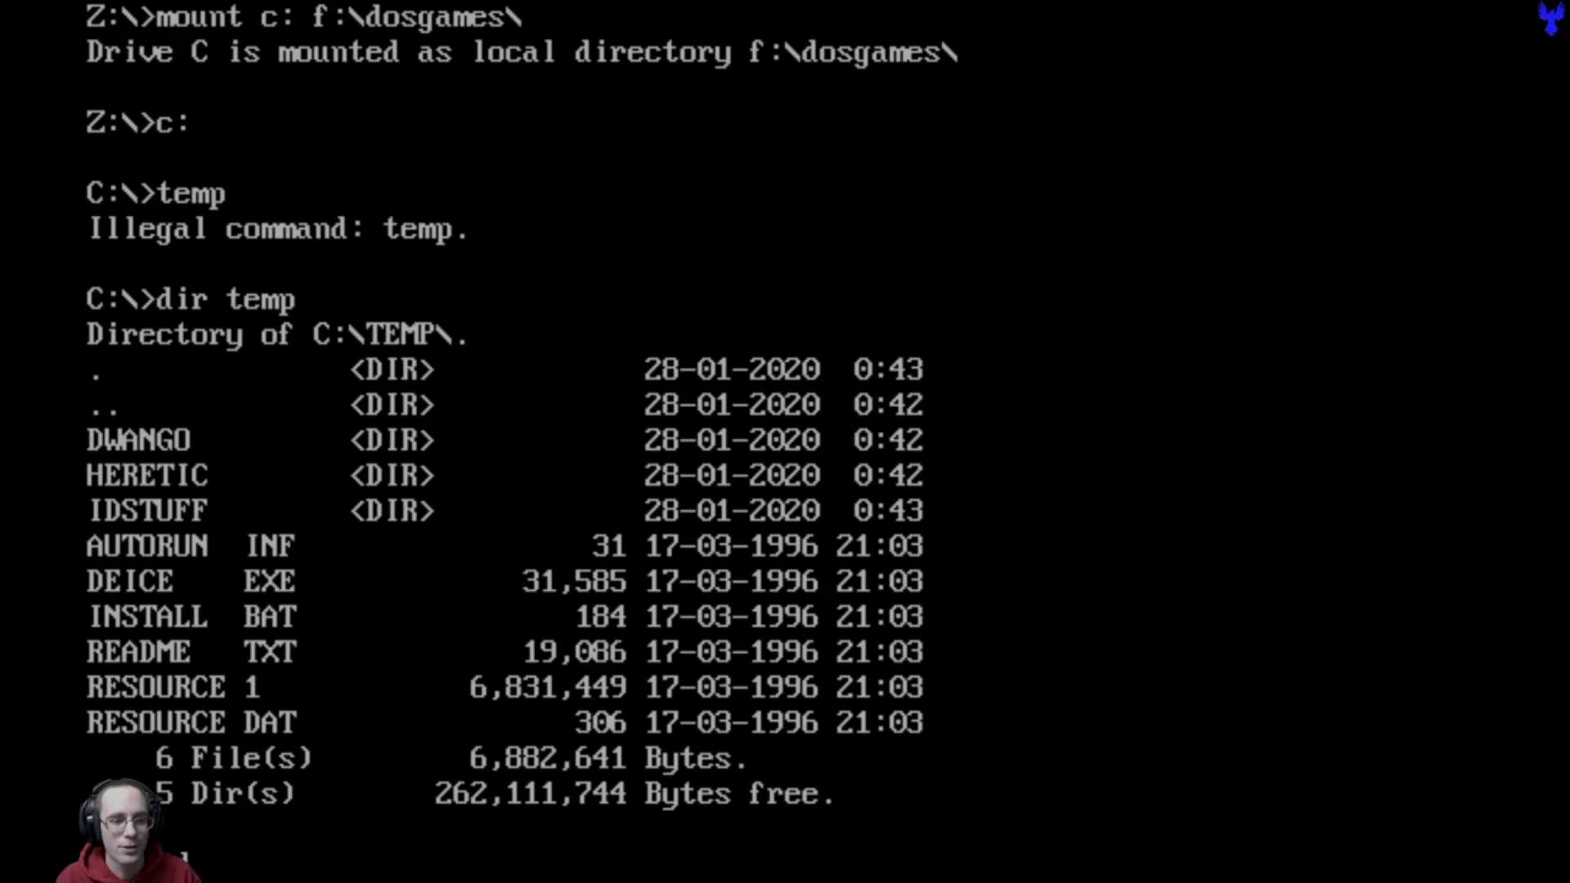
type(" temp")
key("Return")
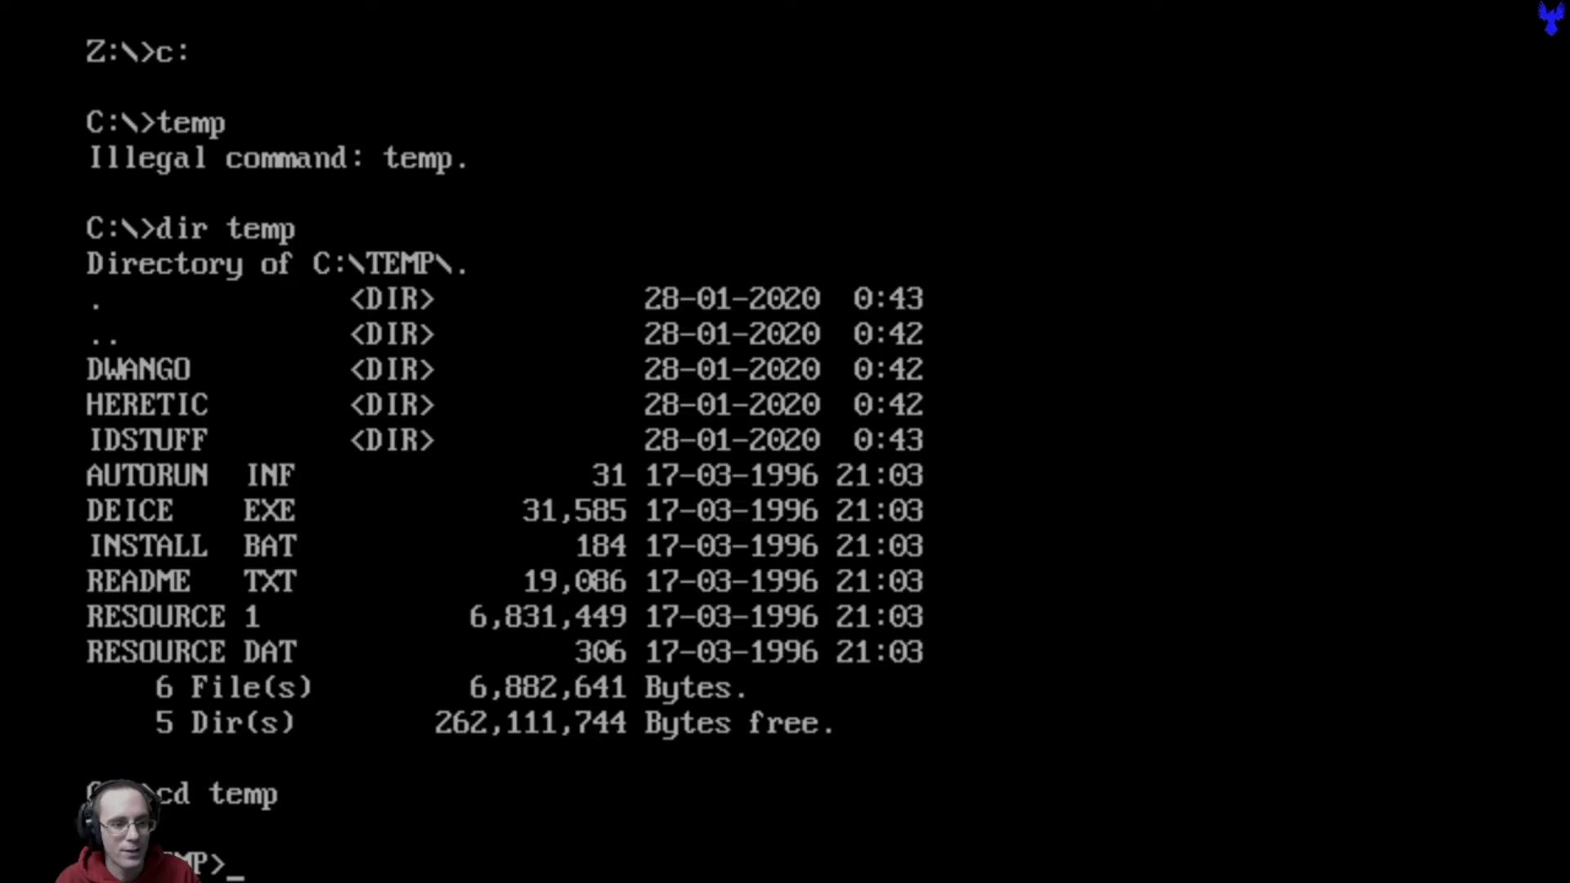
- Run the install program and install Heretic to drive C in a newly created \HERETIC directory, dismissing the release notes
type("install")
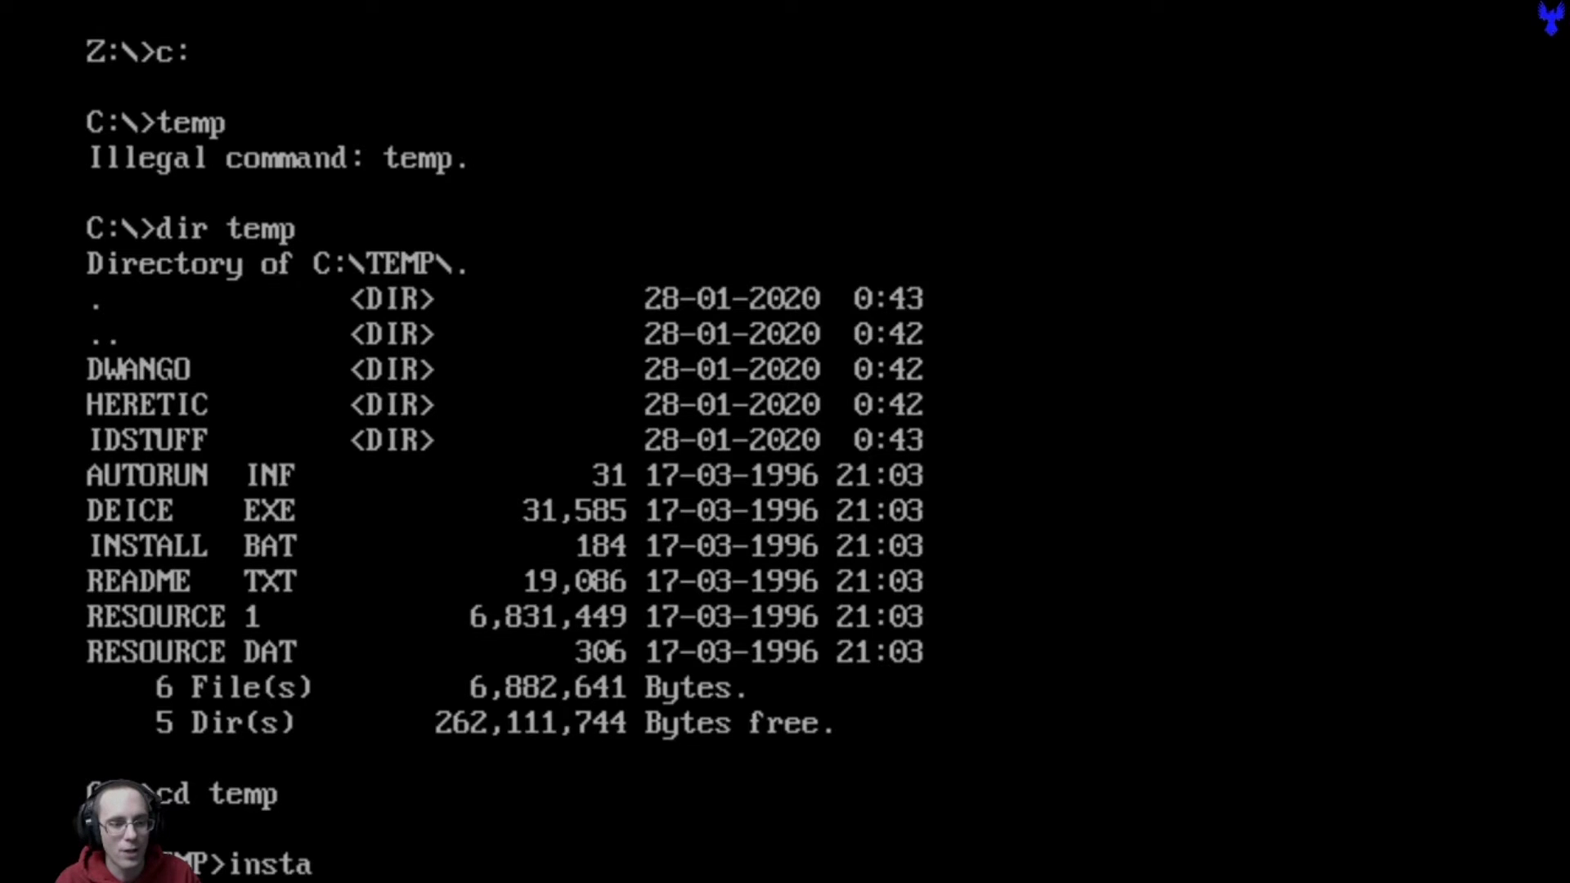
key("Return")
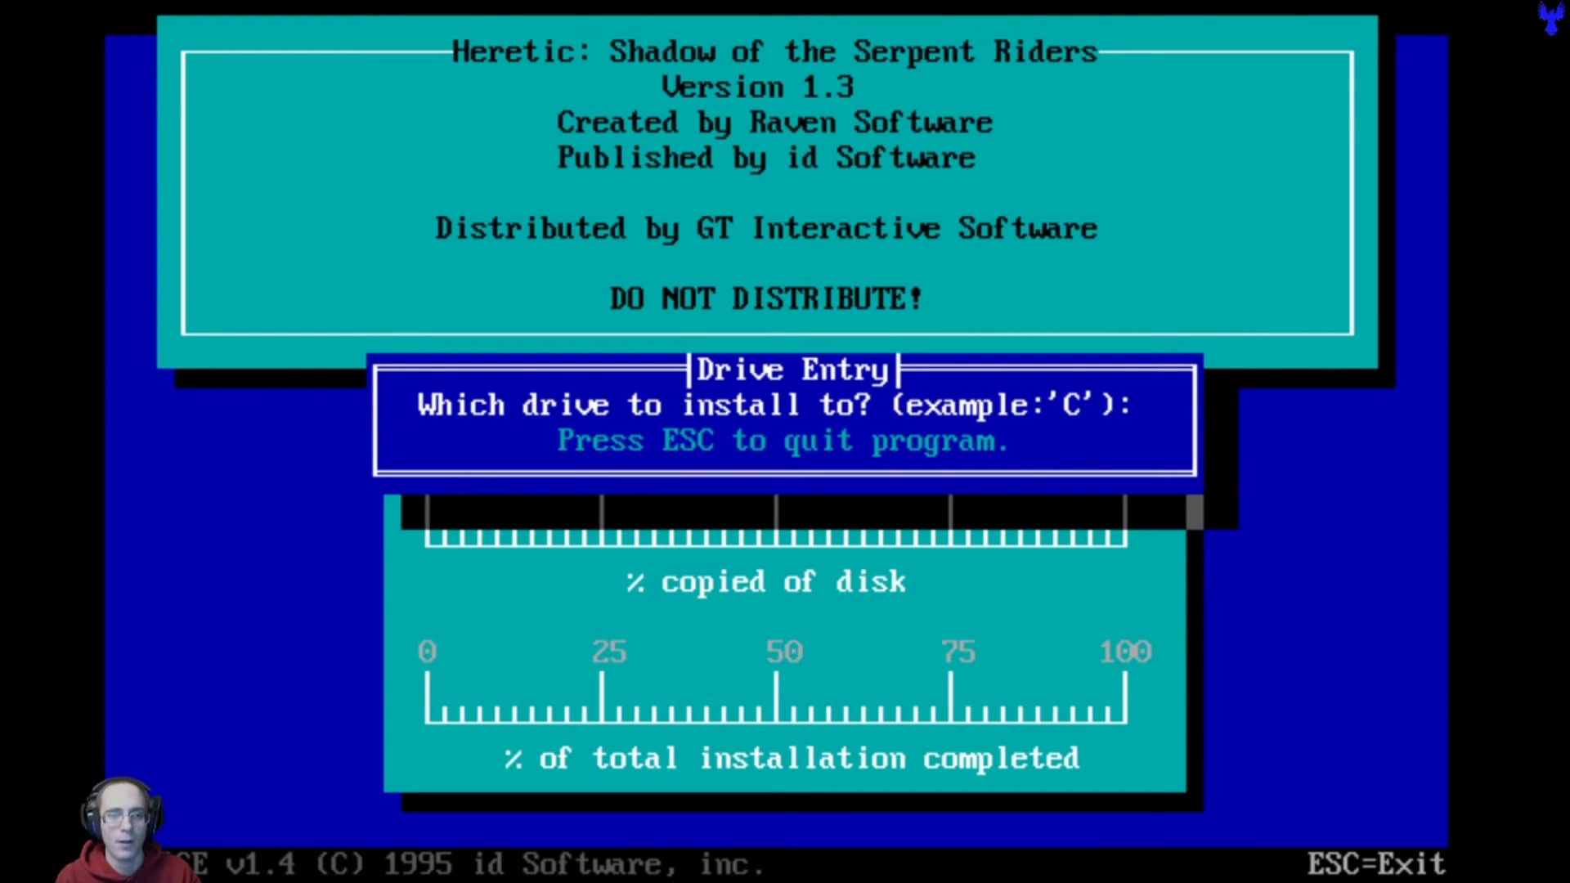
key("c")
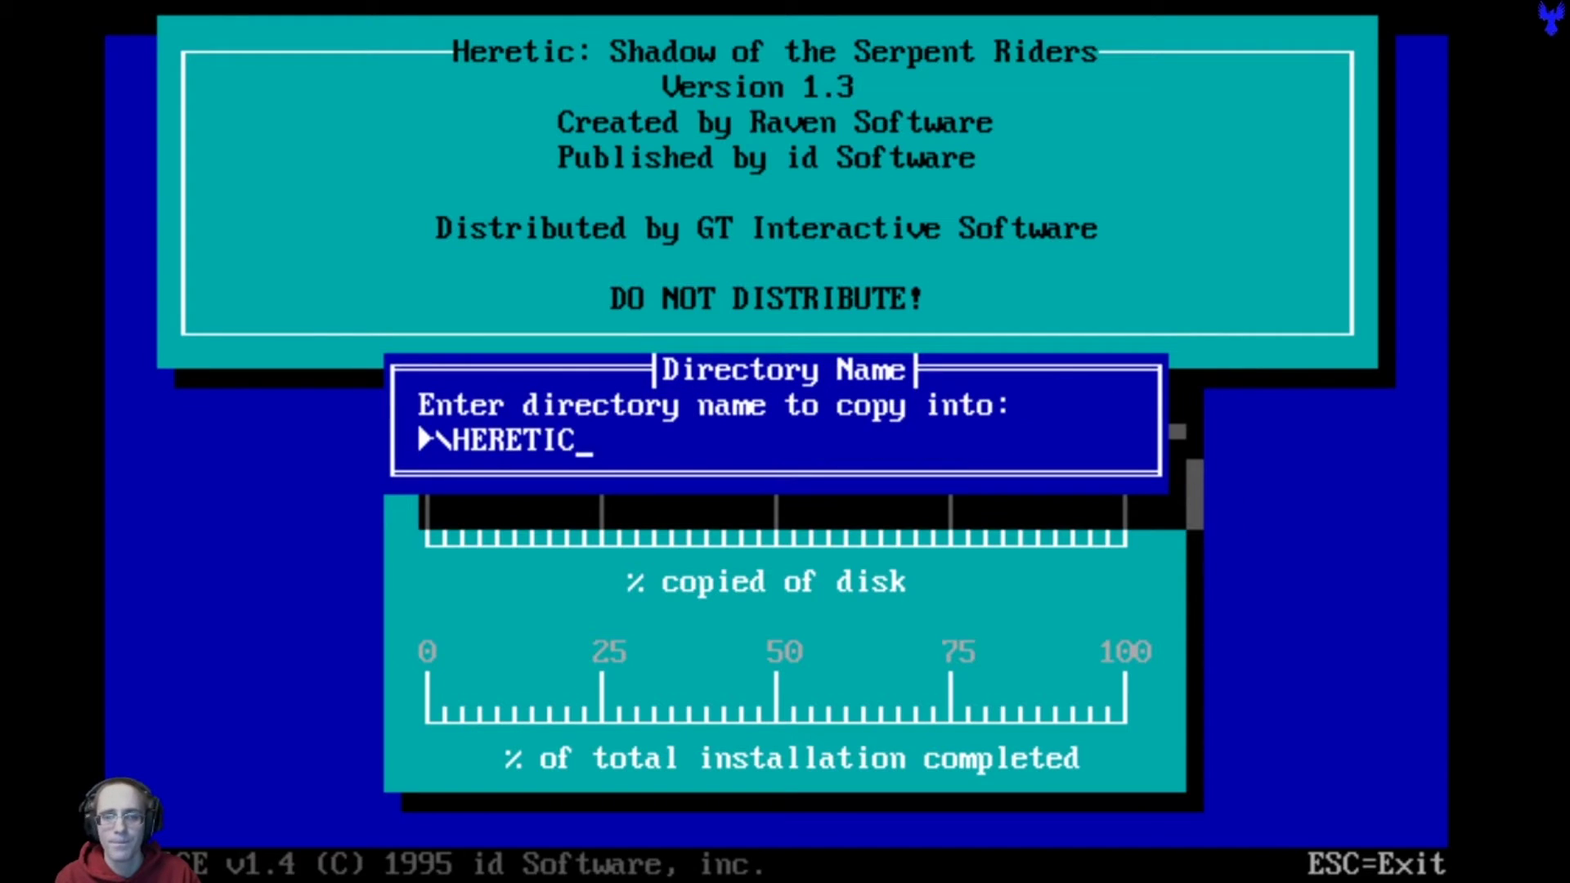
key("Return")
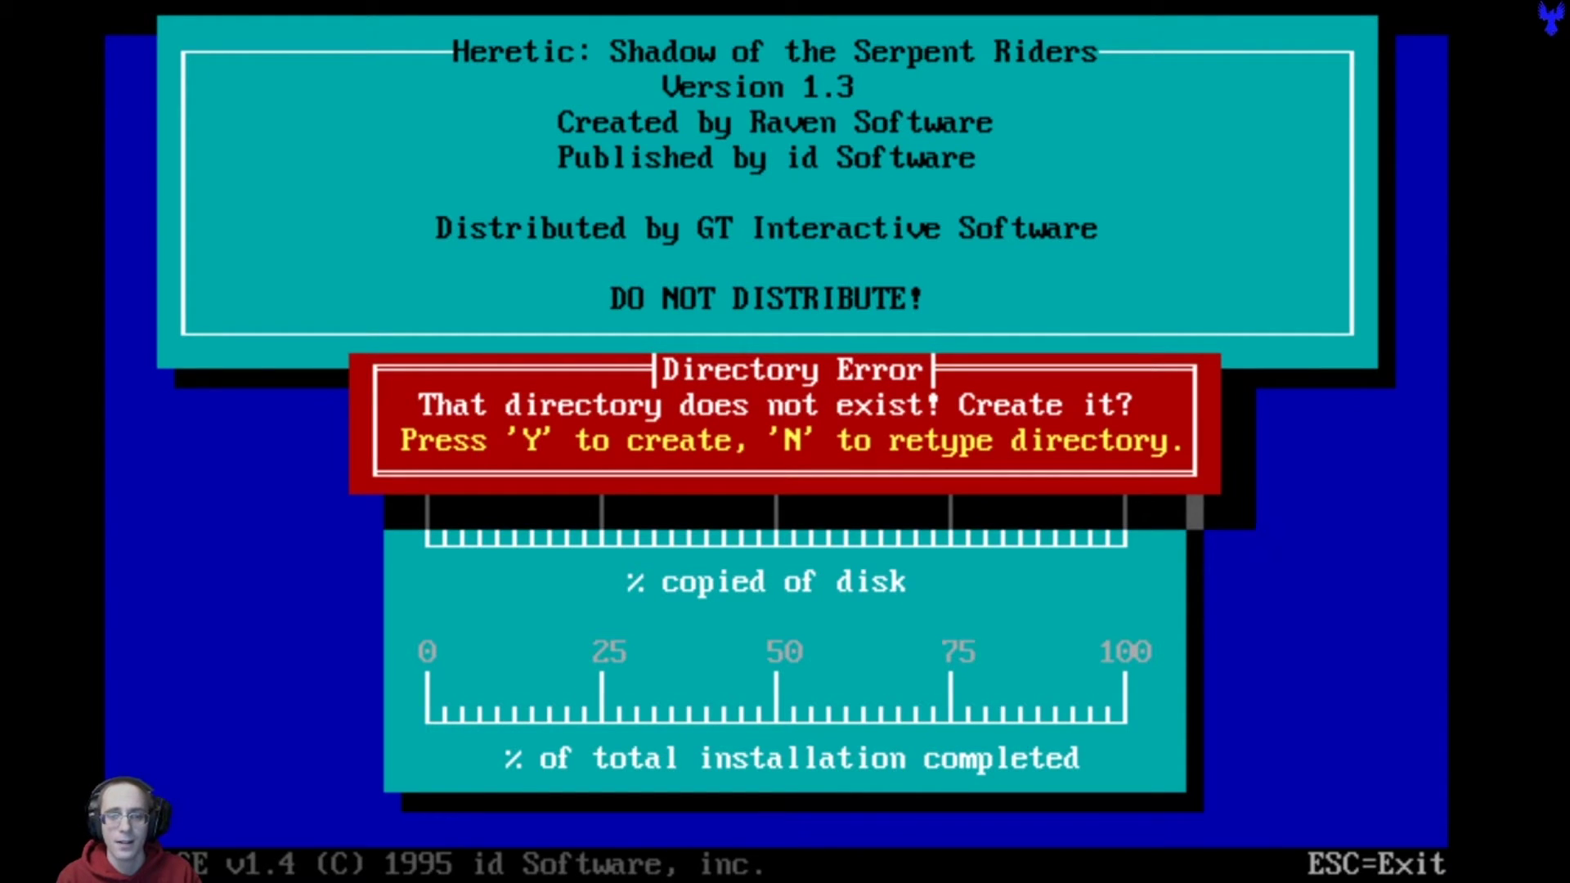
key("y")
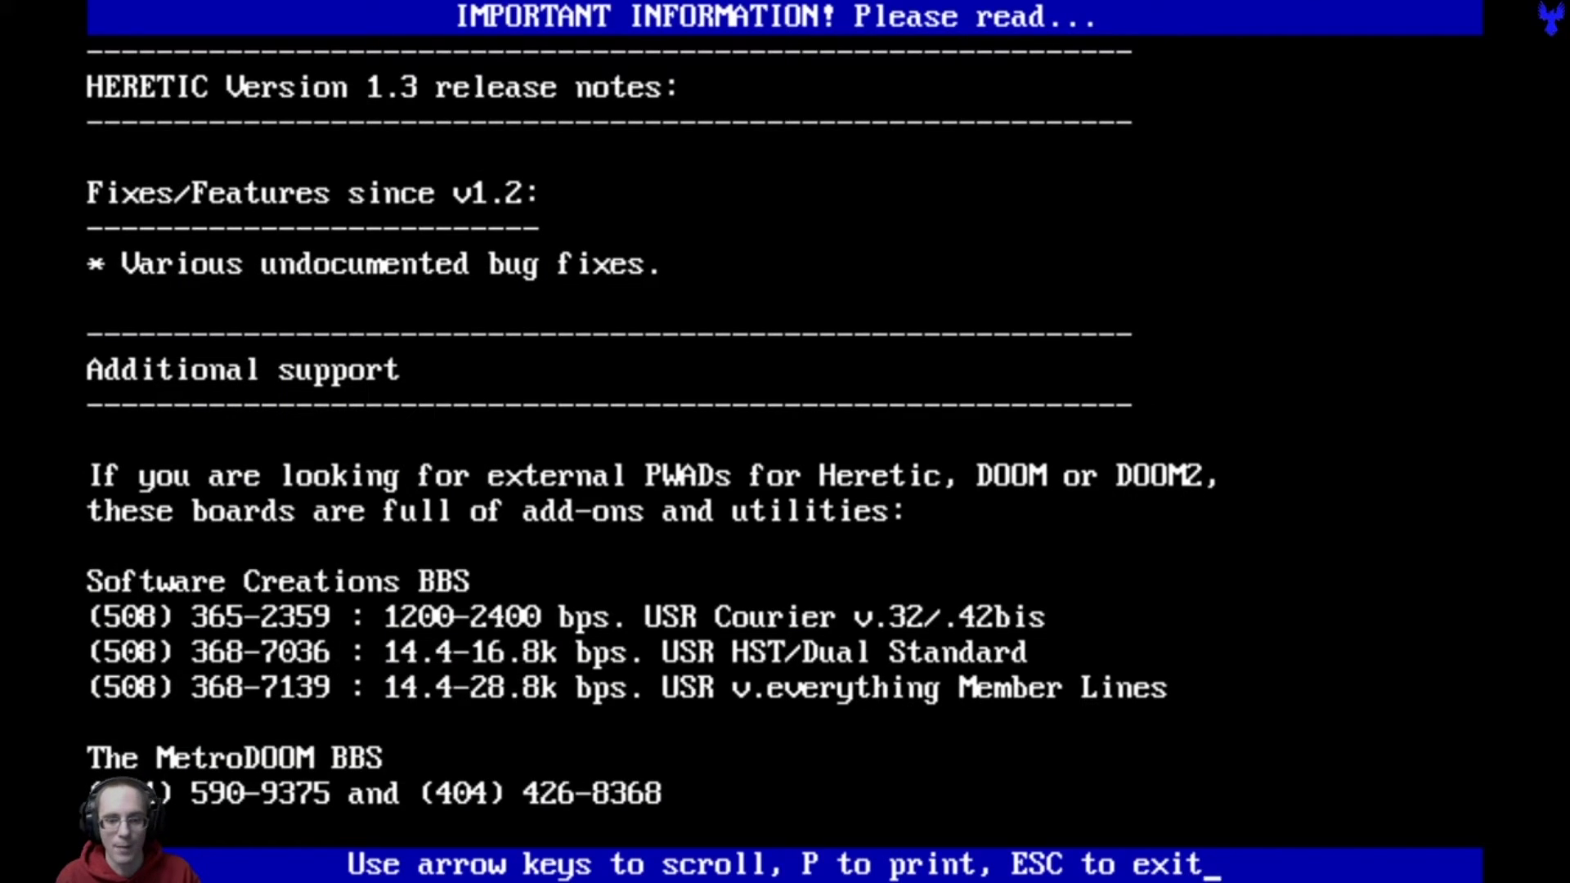
key("Escape")
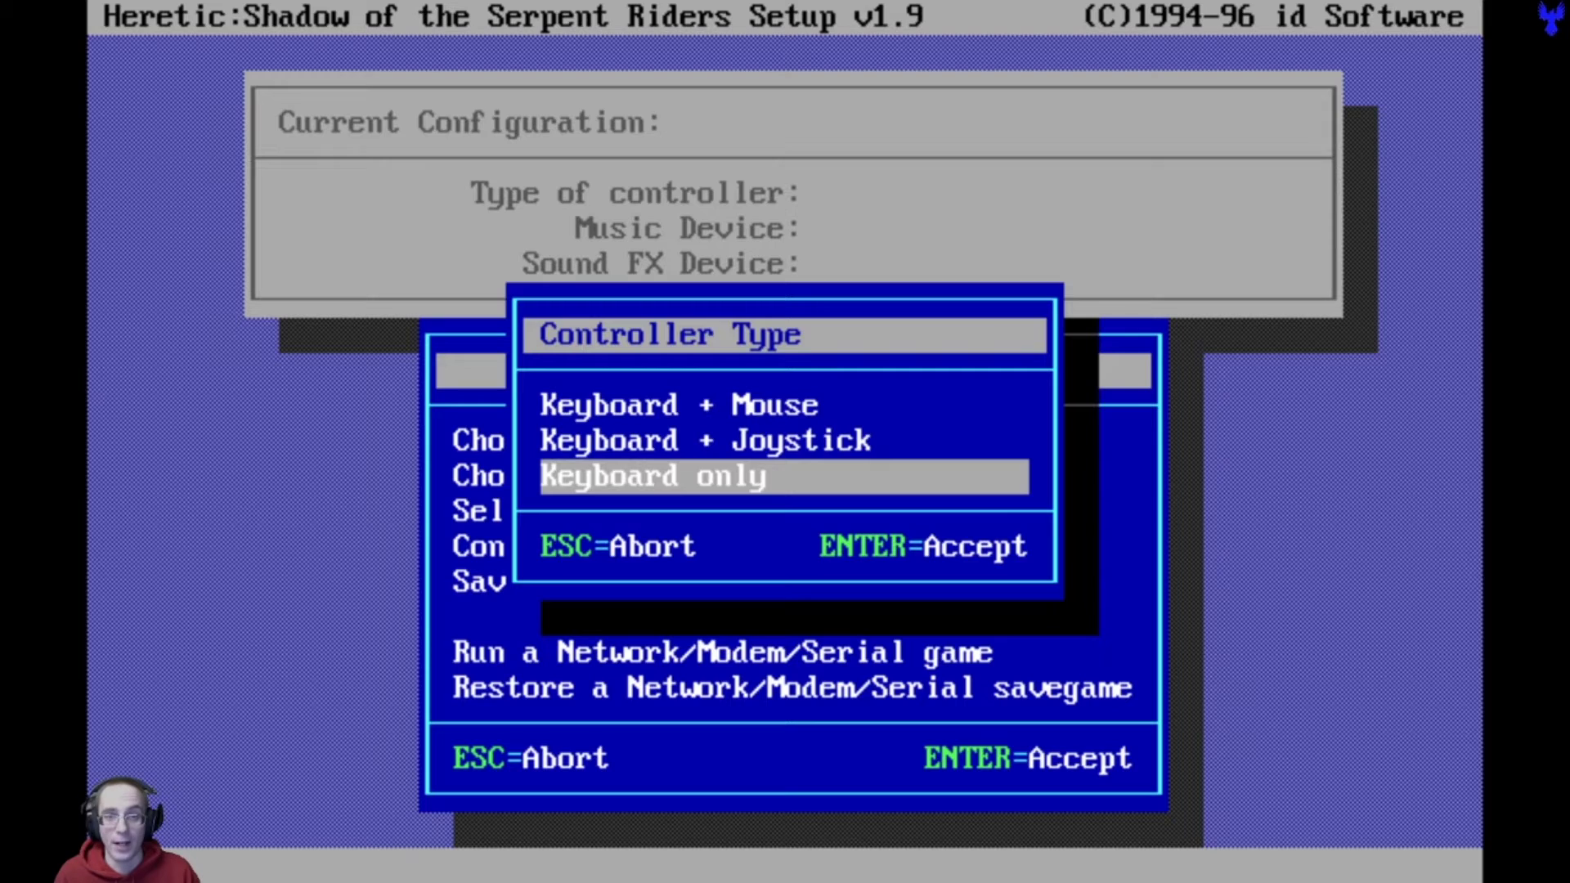
- Set the controller type to Keyboard + Mouse
key("Up")
key("Up")
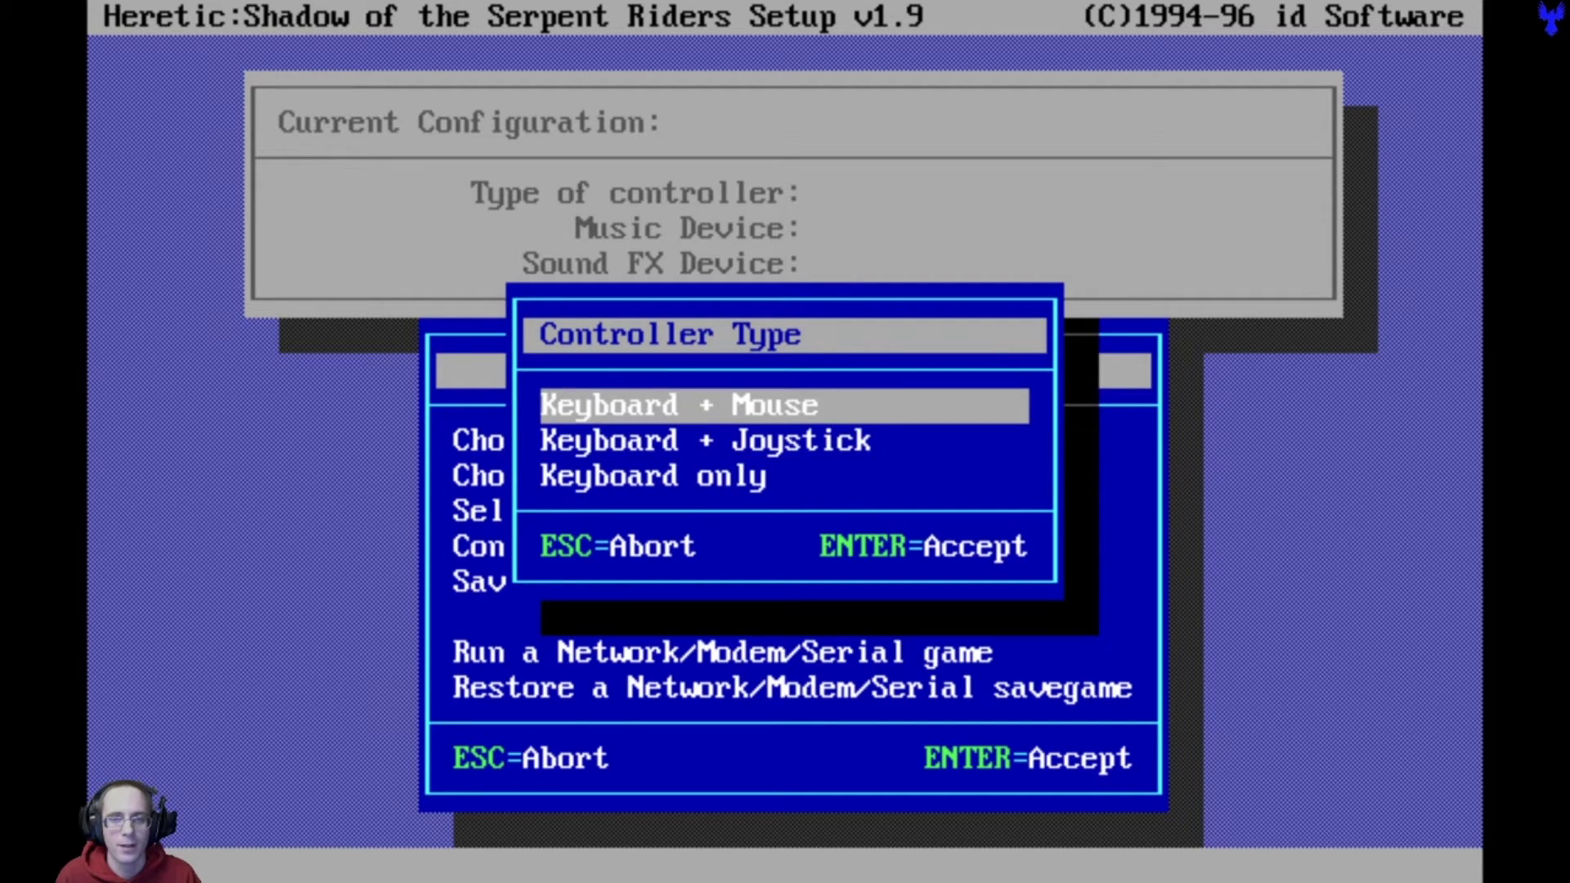
key("Up")
key("Up")
key("Up")
key("Return")
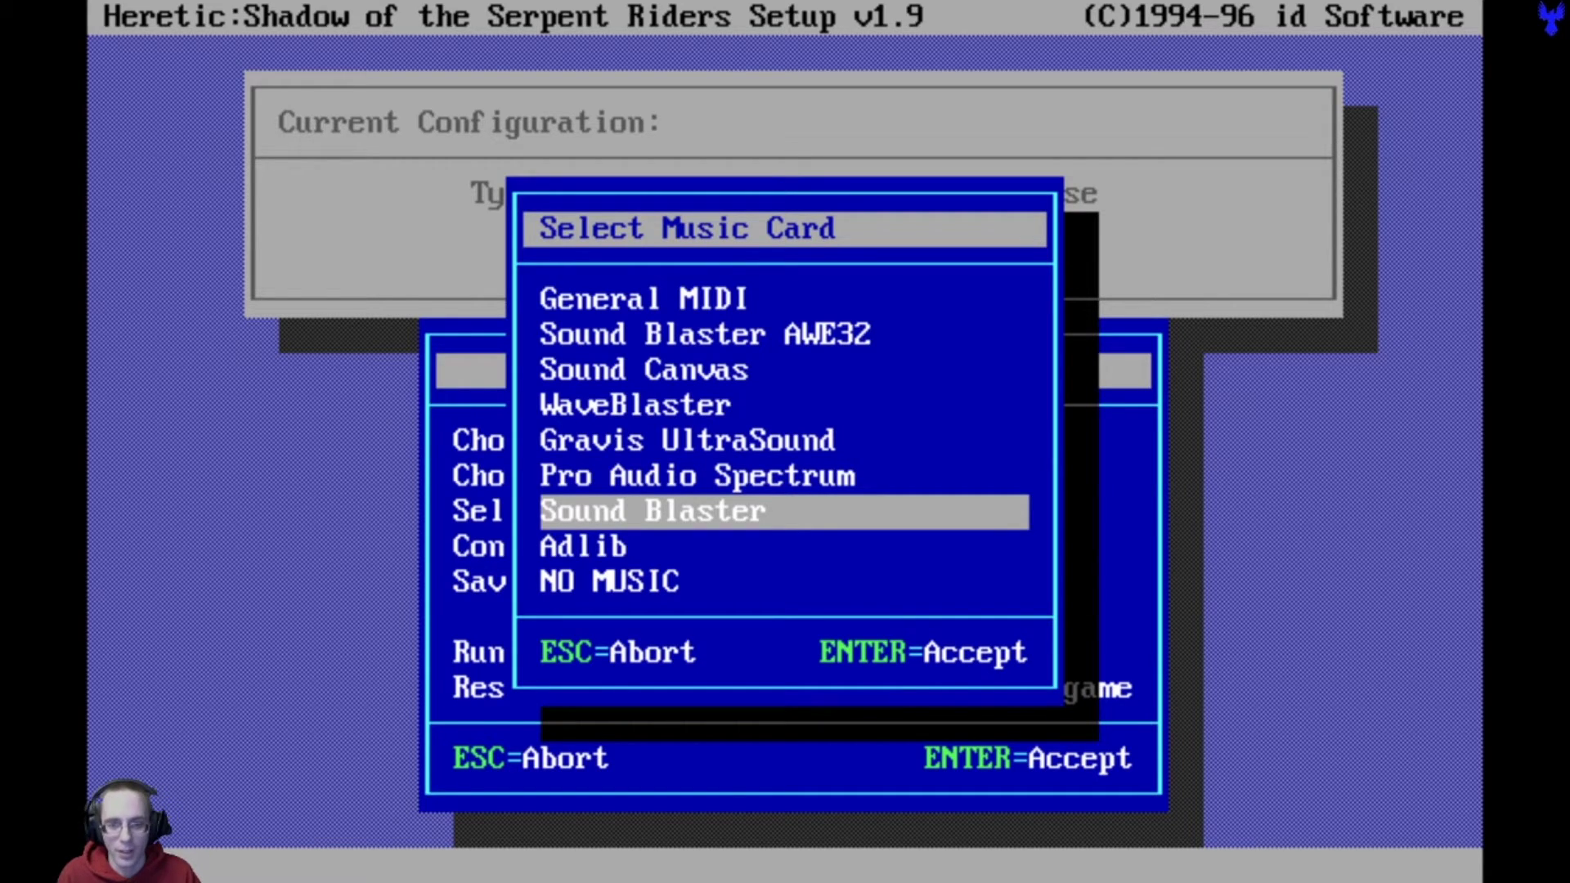
- Choose Sound Blaster as both the music card and the sound FX device
key("Return")
key("Return")
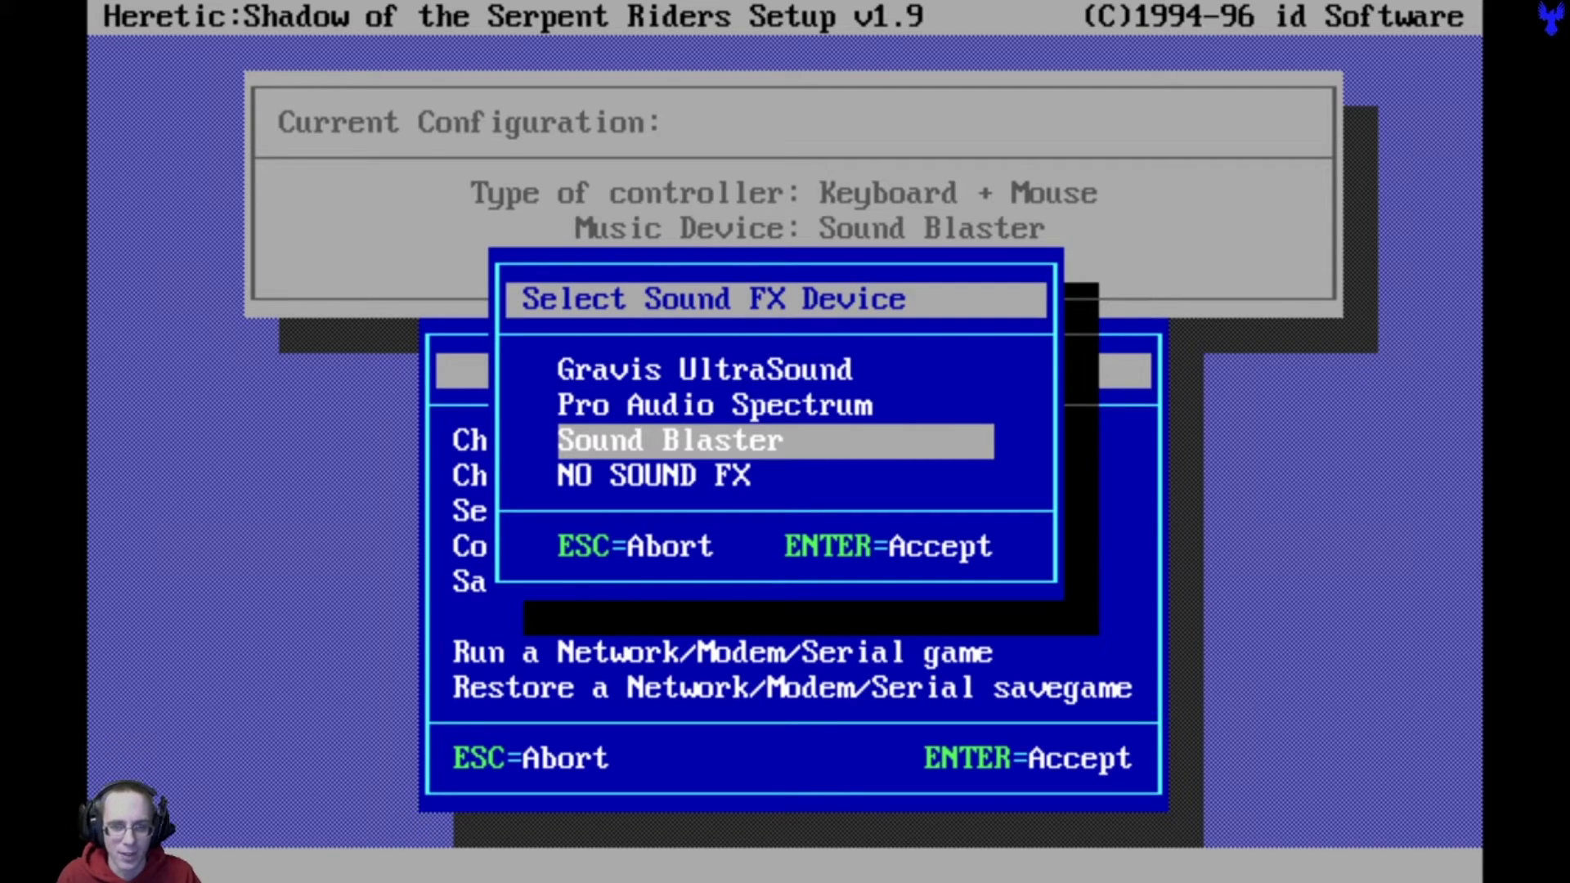
key("Return")
key("Return")
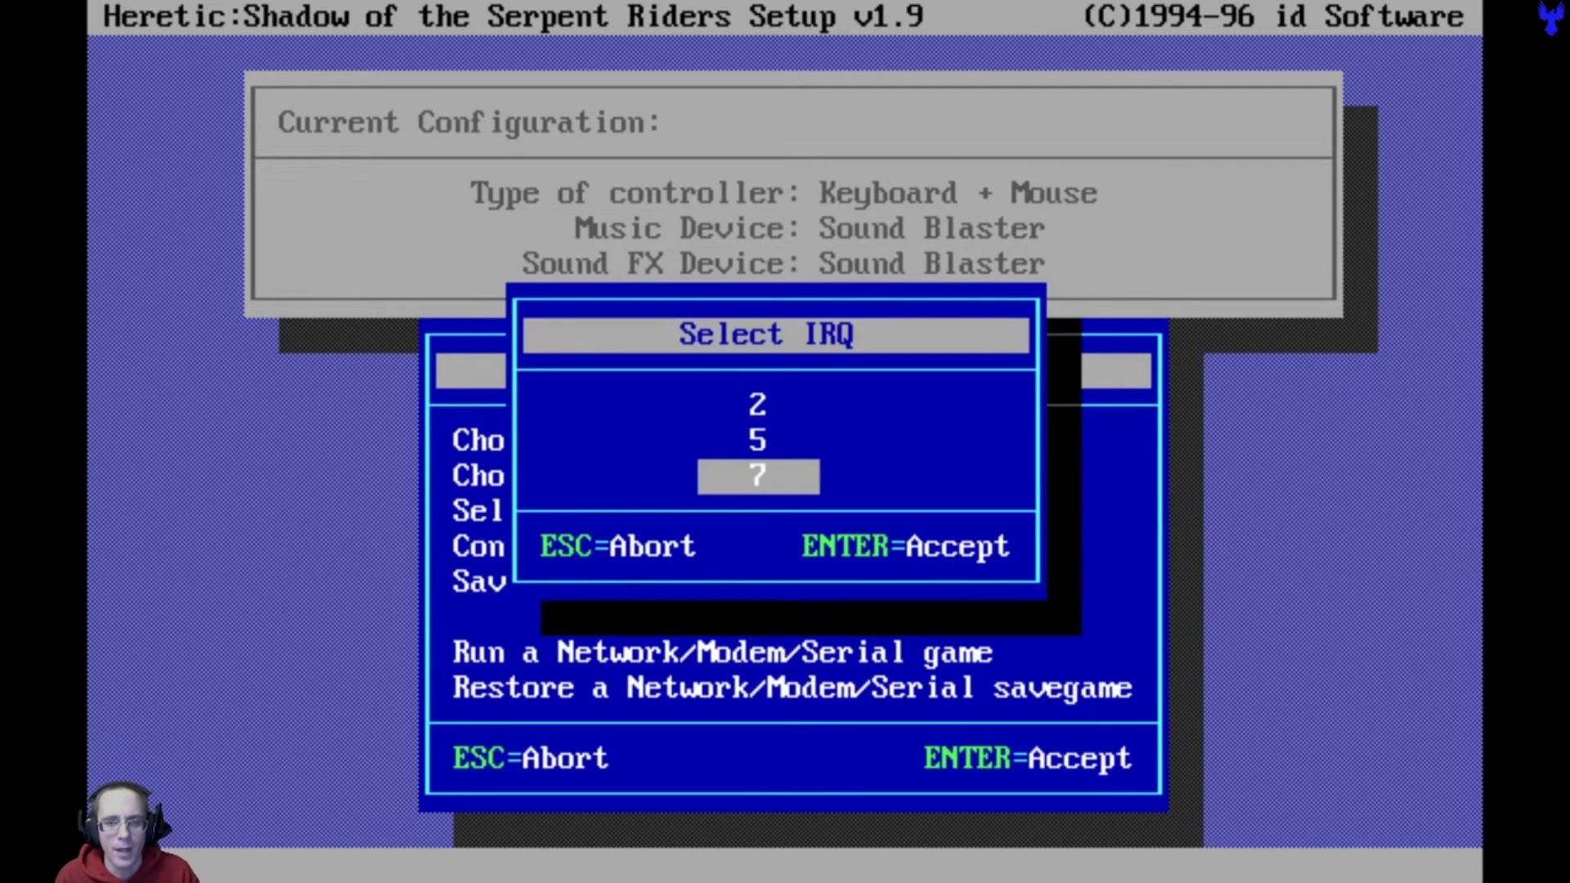
- Configure the Sound Blaster with IRQ 7, DMA channel 1 and 8 sound FX to mix
key("Return")
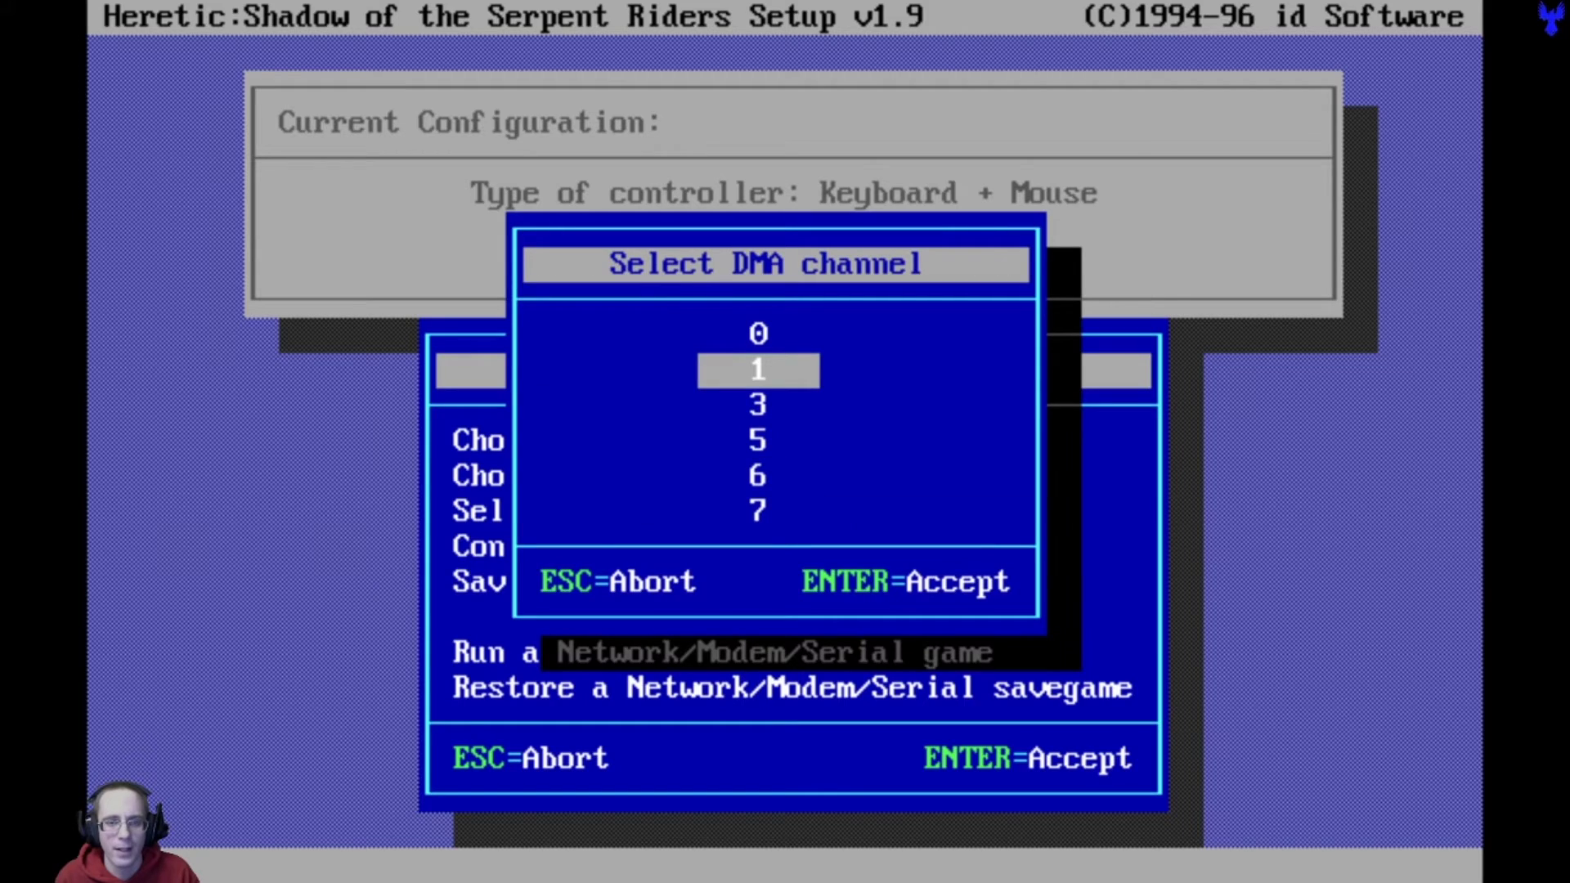
key("Return")
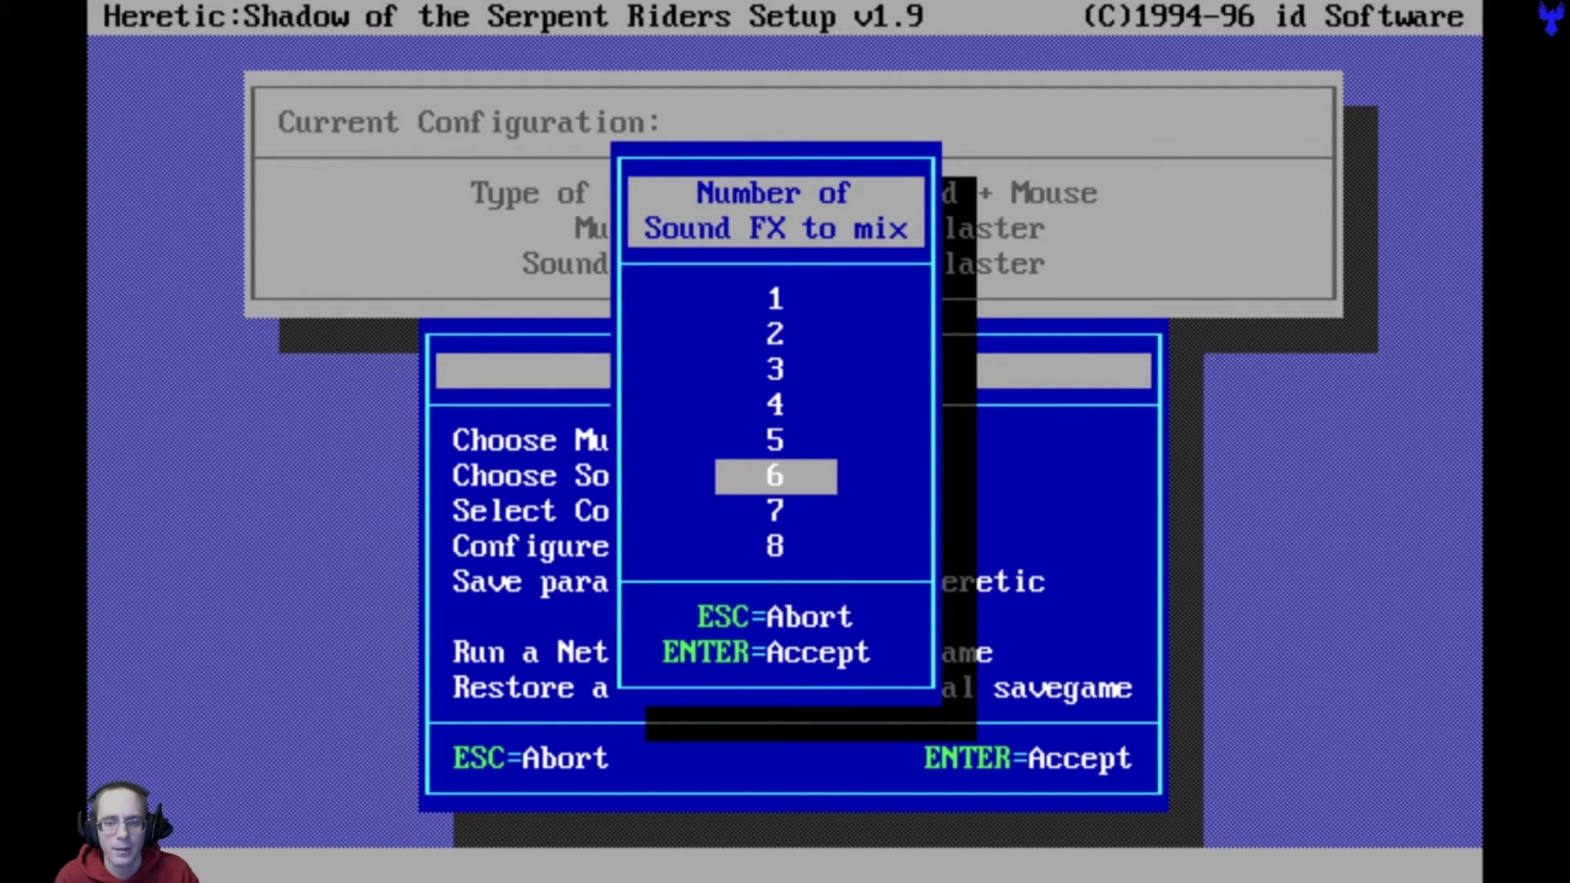
key("Down")
key("Down")
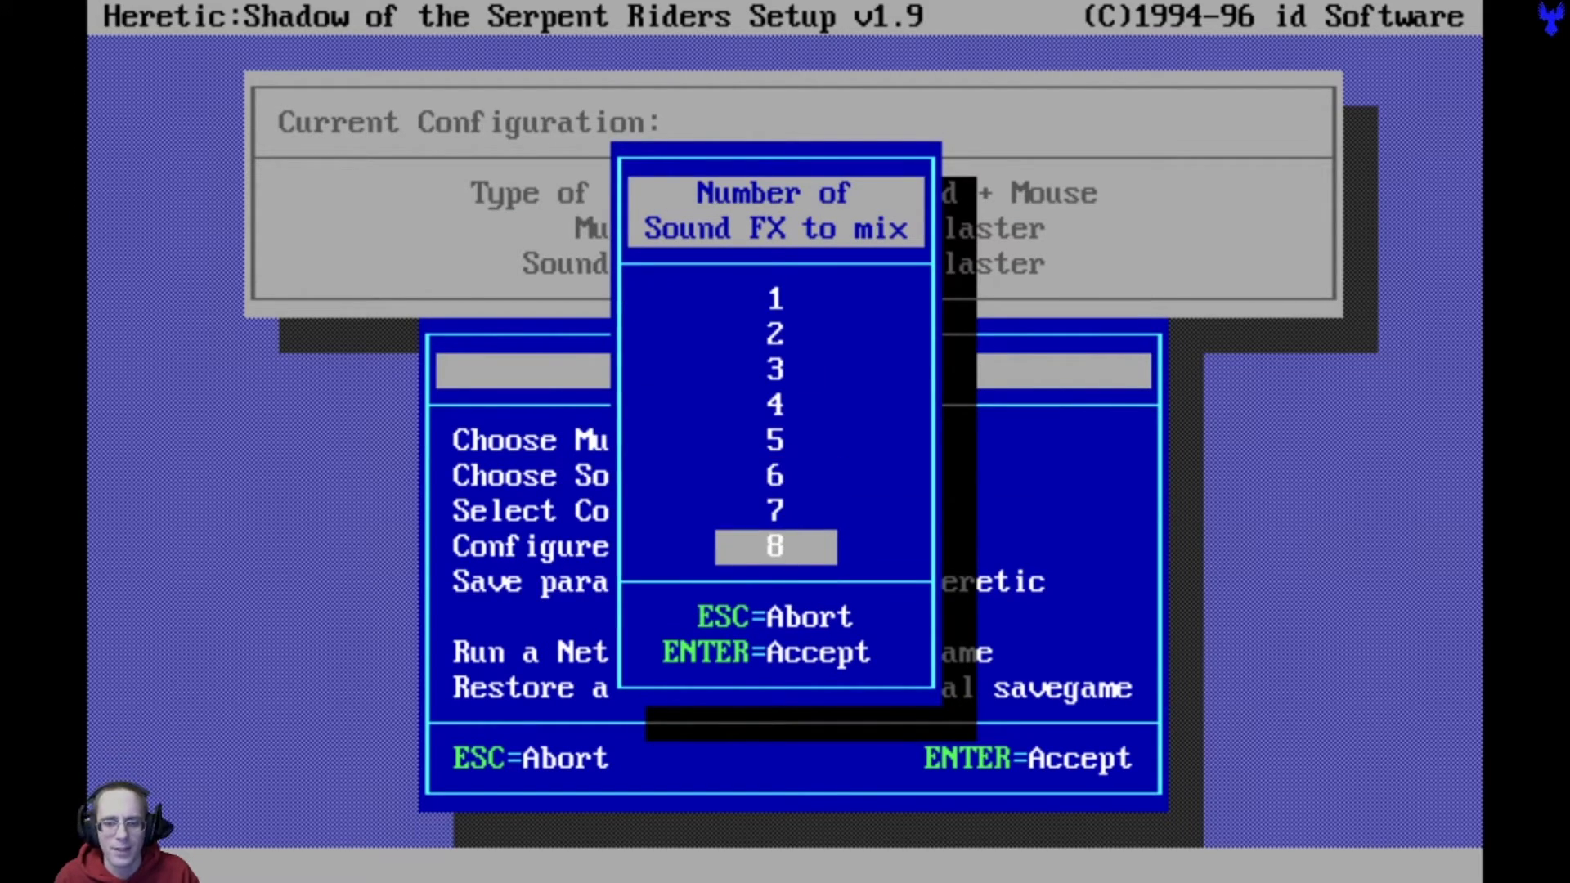
key("Return")
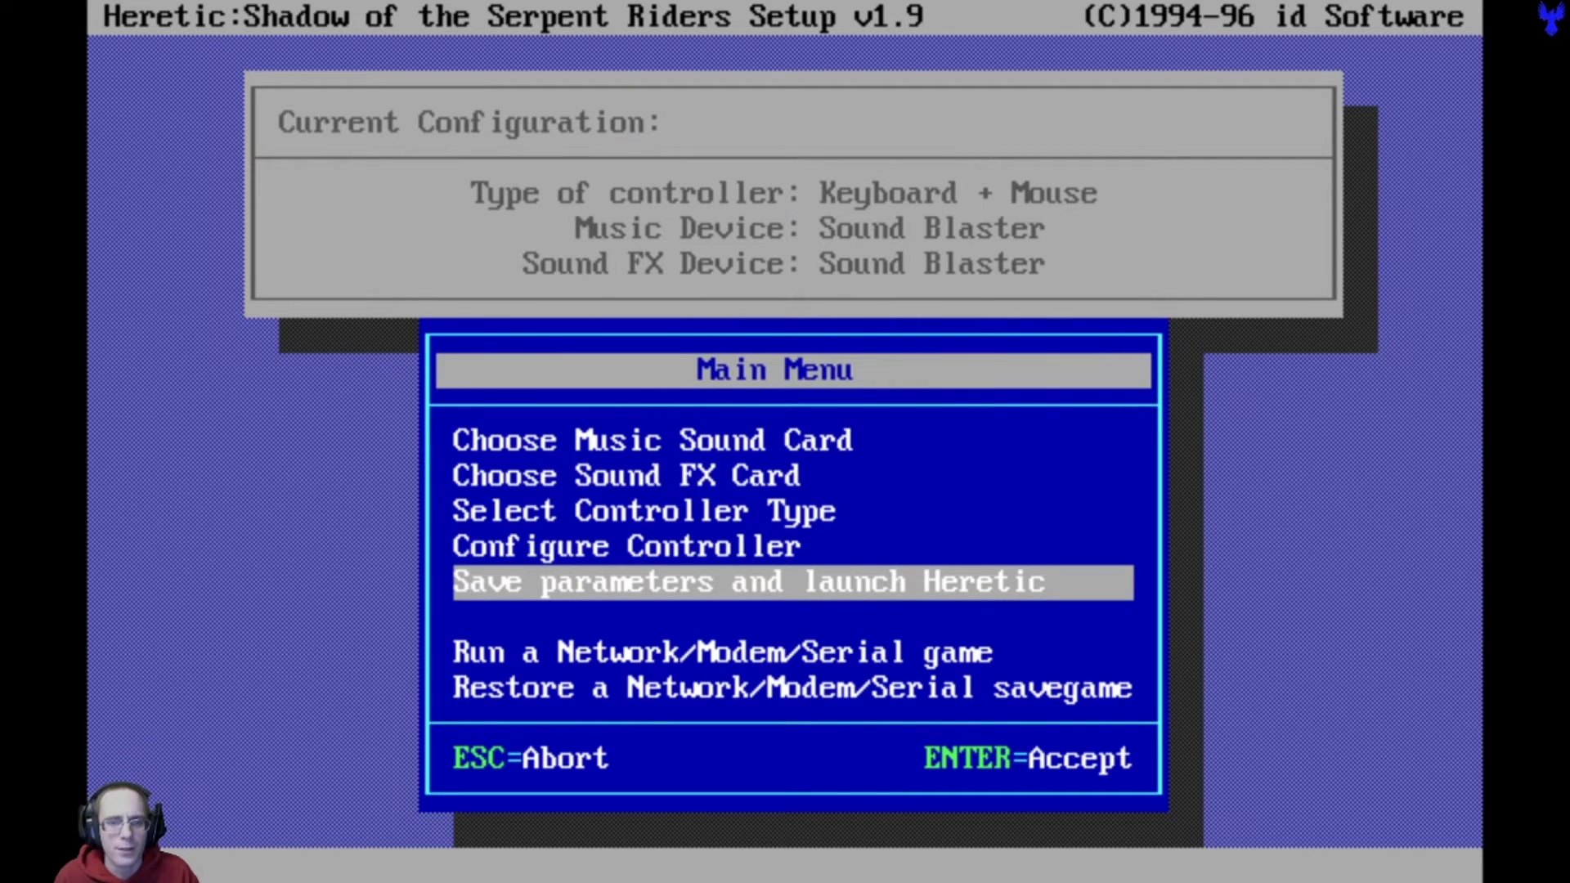
key("Up")
key("Up")
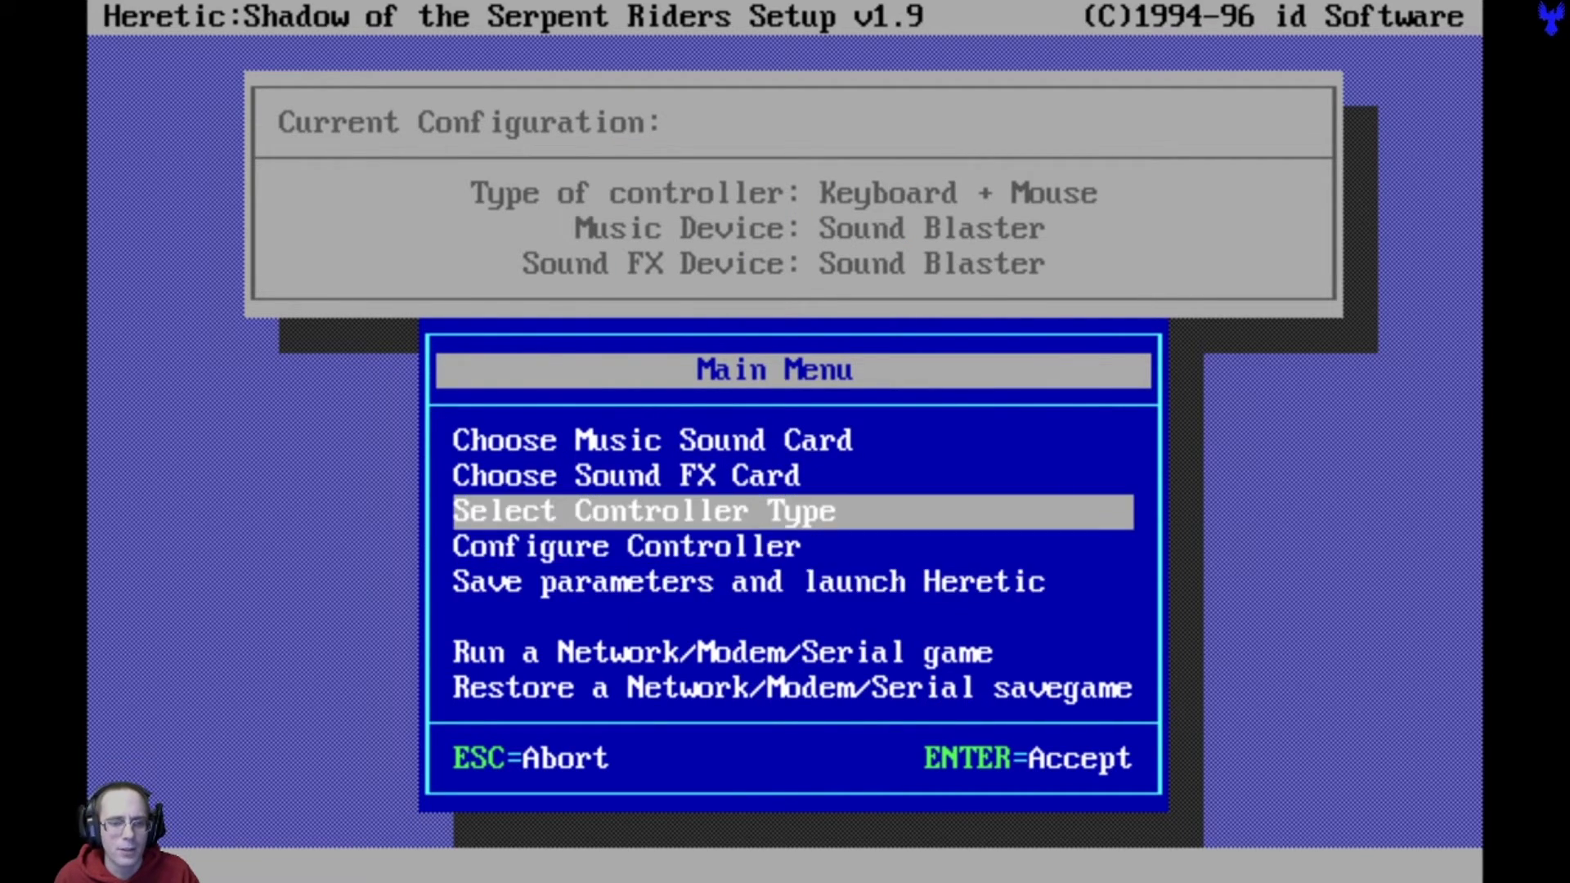
key("Return")
key("Escape")
key("Down")
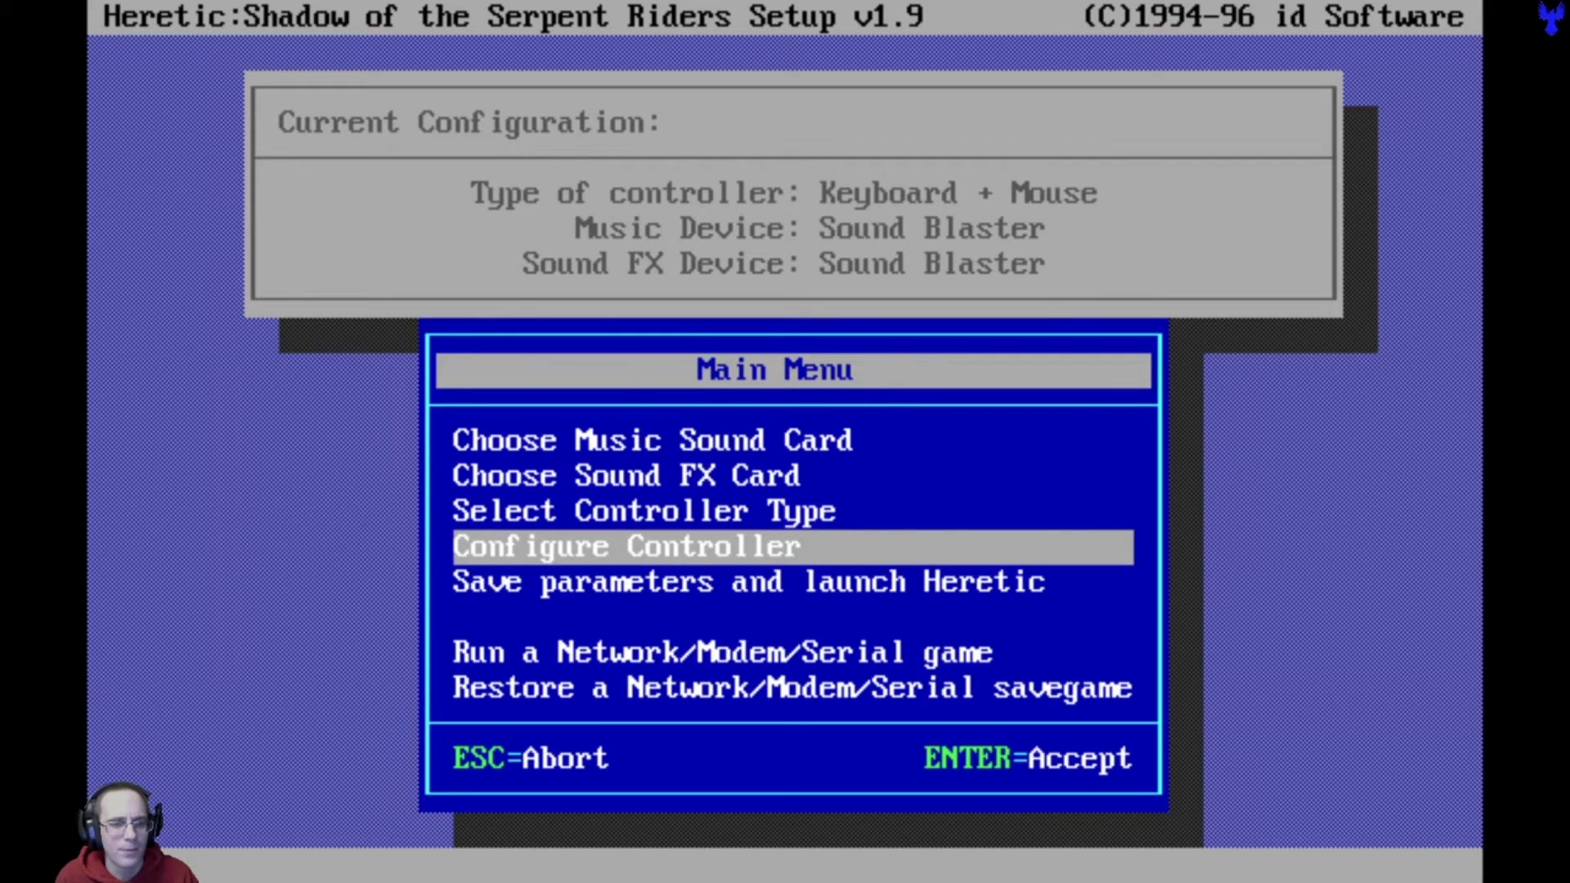
key("Return")
key("Escape")
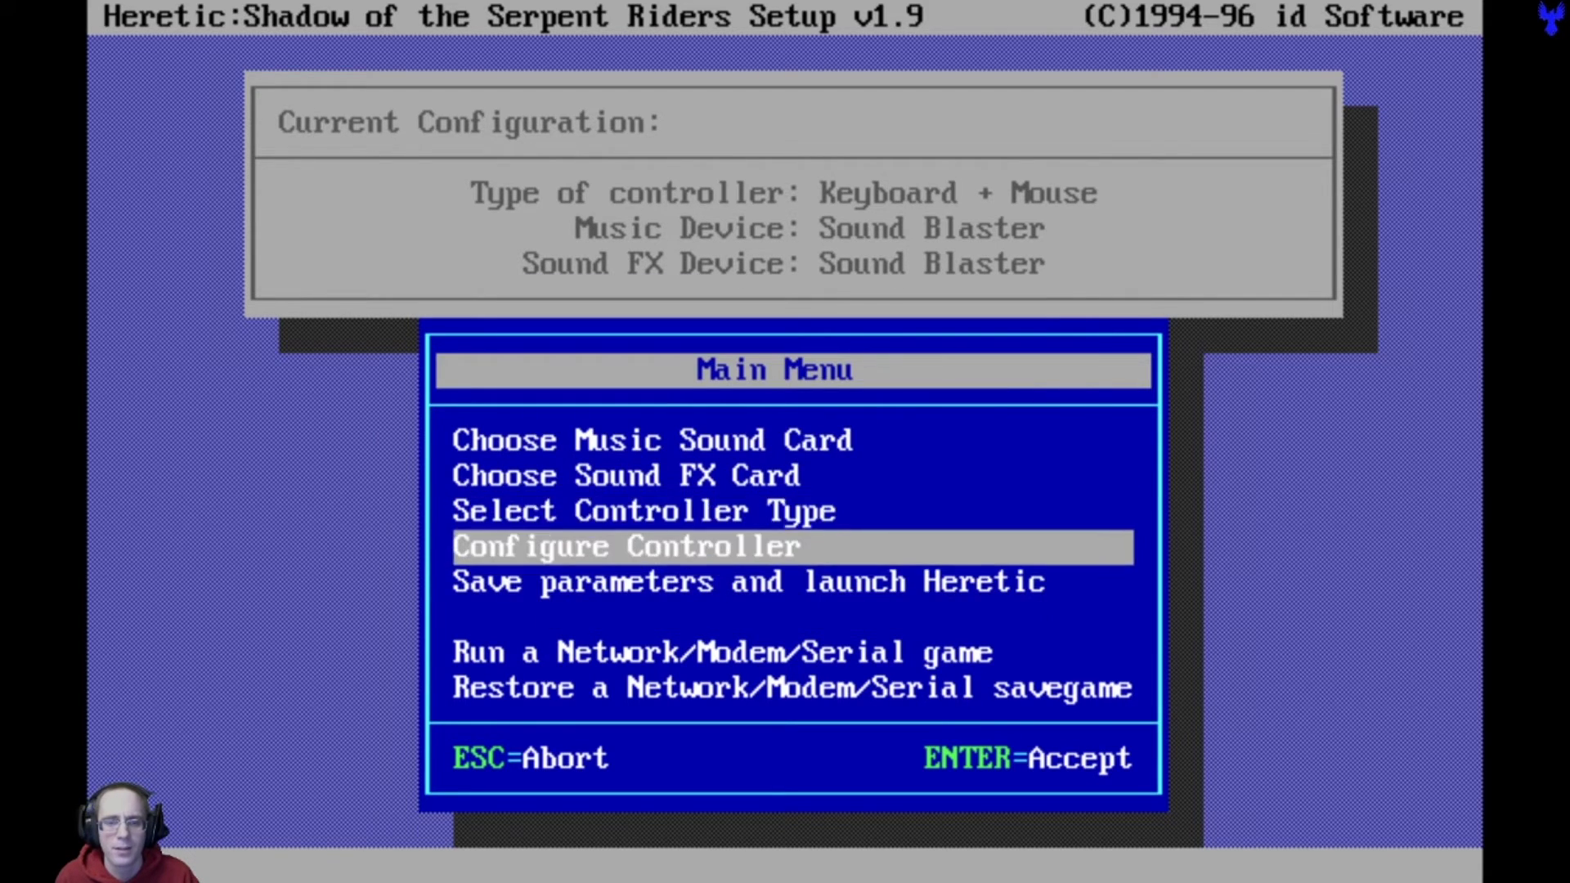
- Open the controller's keyboard configuration and assign W to Move Forward and S to Move Backward
key("Return")
key("Return")
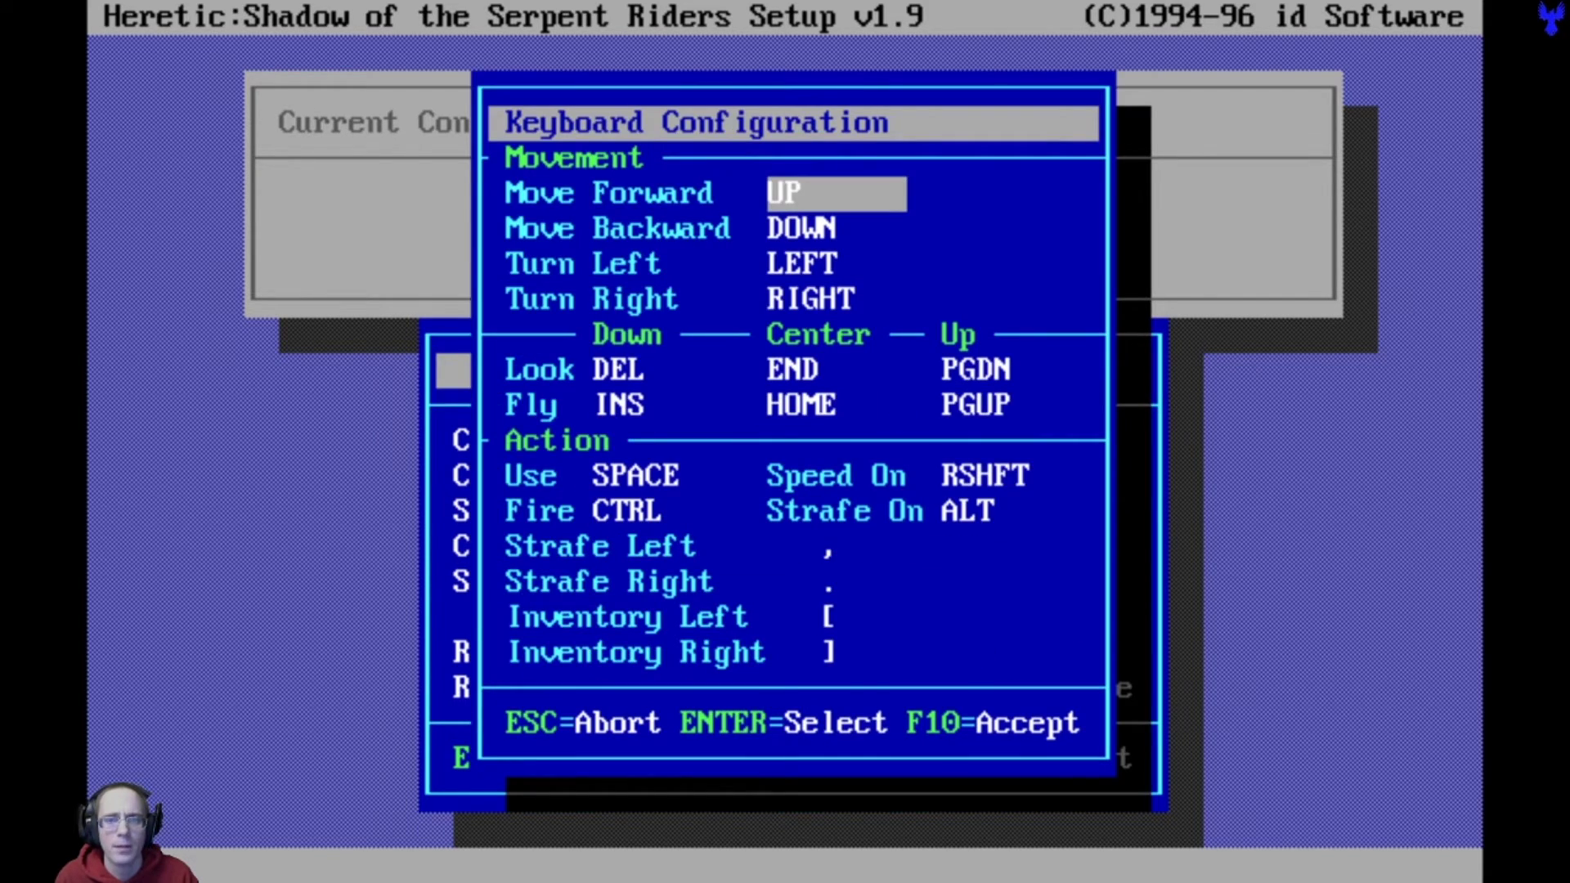
key("Down")
key("Up")
key("Return")
key("w")
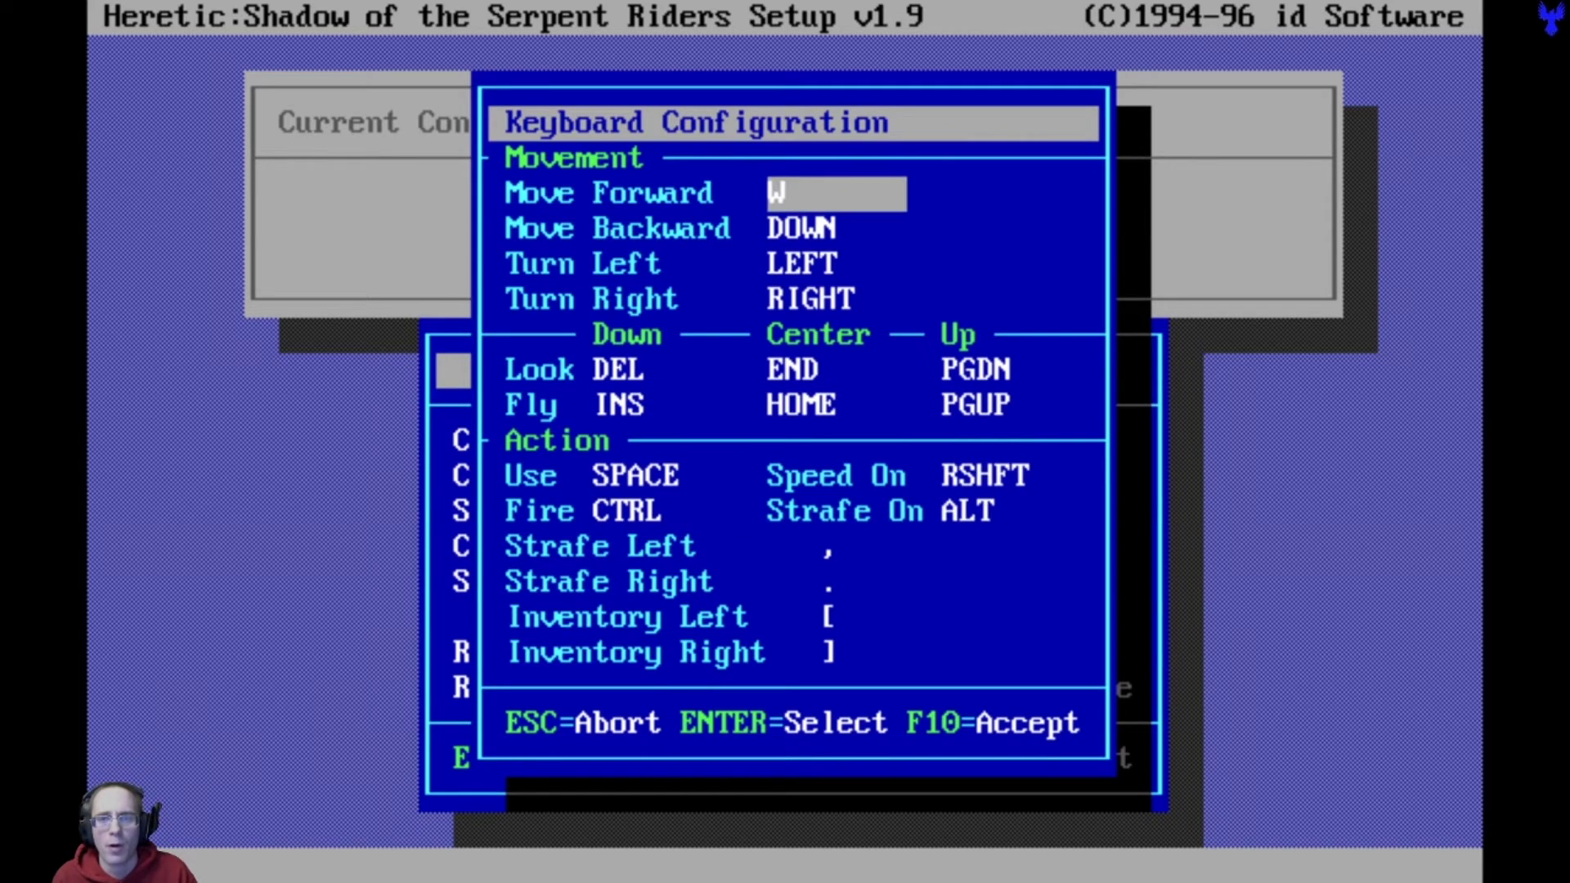
key("Down")
key("Return")
key("s")
key("Down")
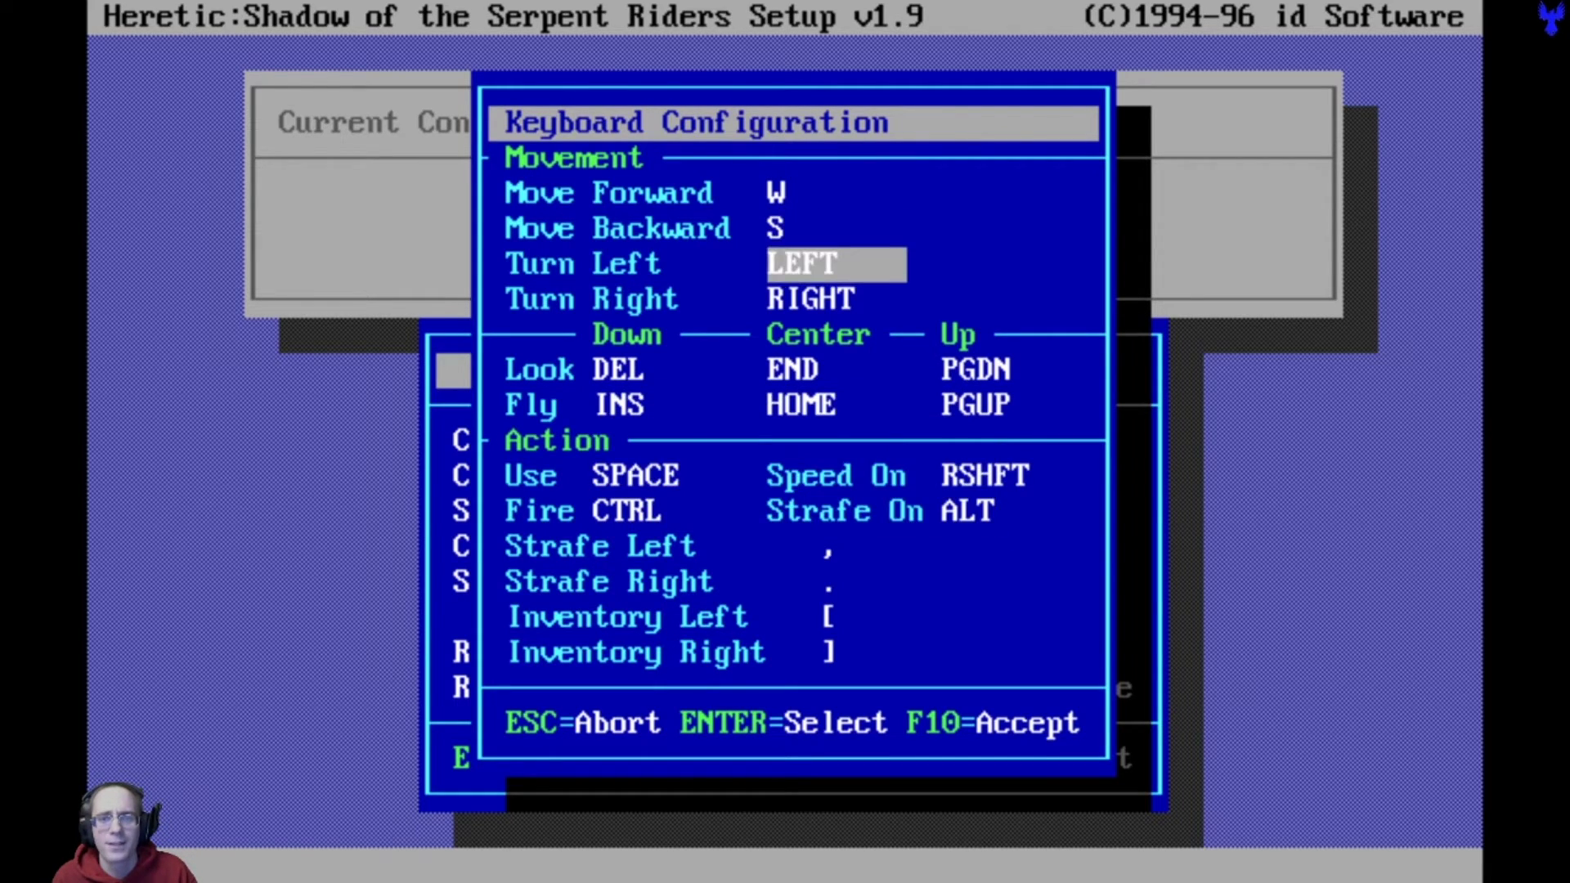
- Try A as the Turn Left binding and restore it to LEFT
key("Return")
key("a")
key("Down")
key("Up")
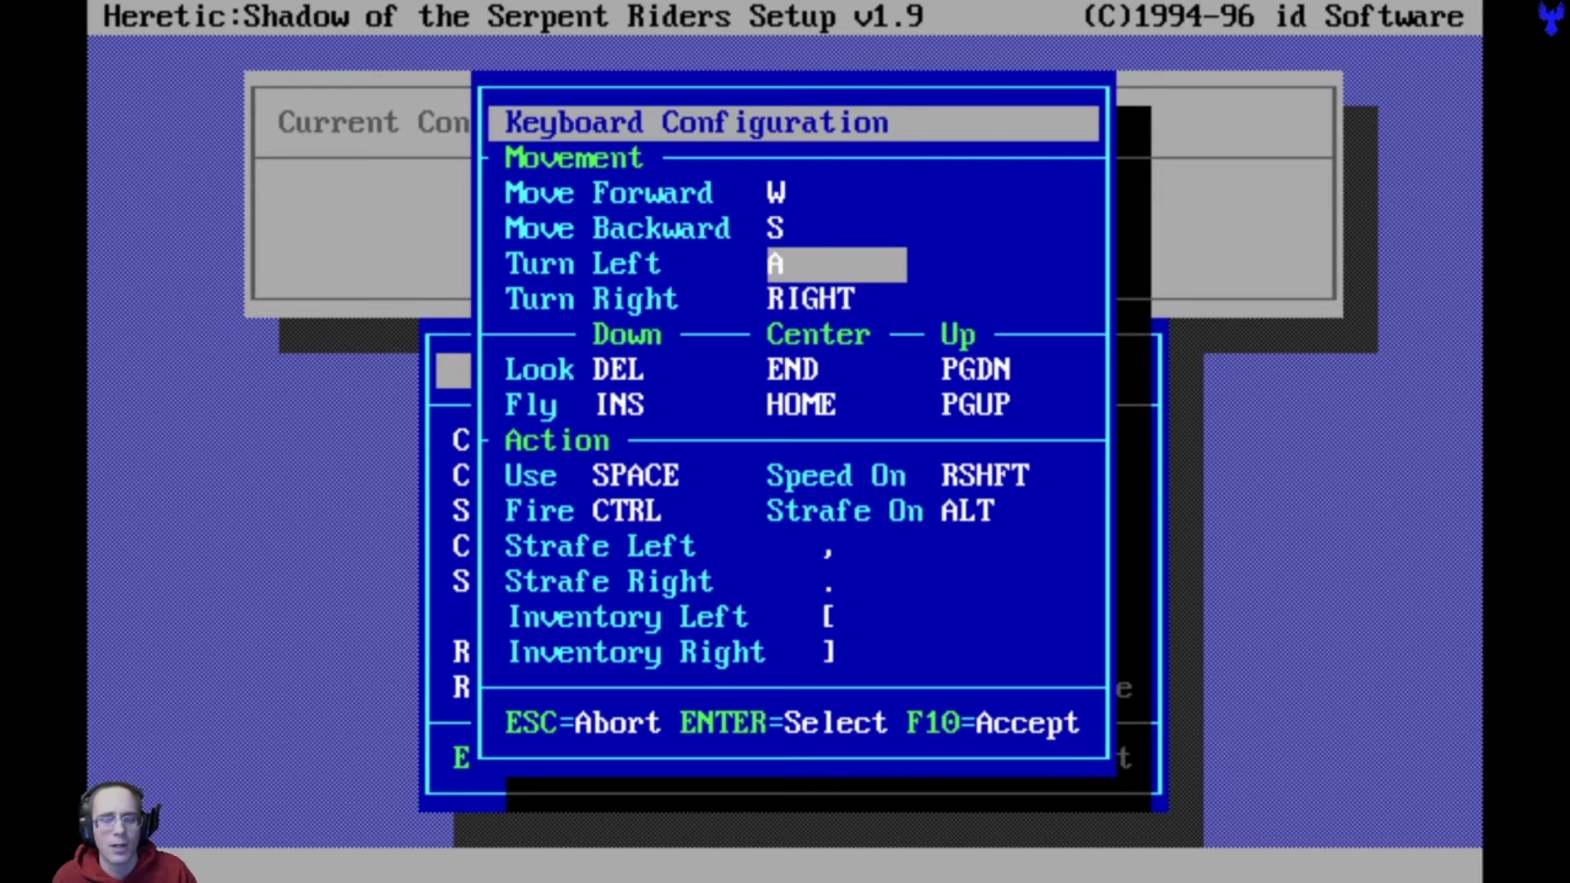
key("Return")
key("Left")
key("Down")
key("Down")
key("Down")
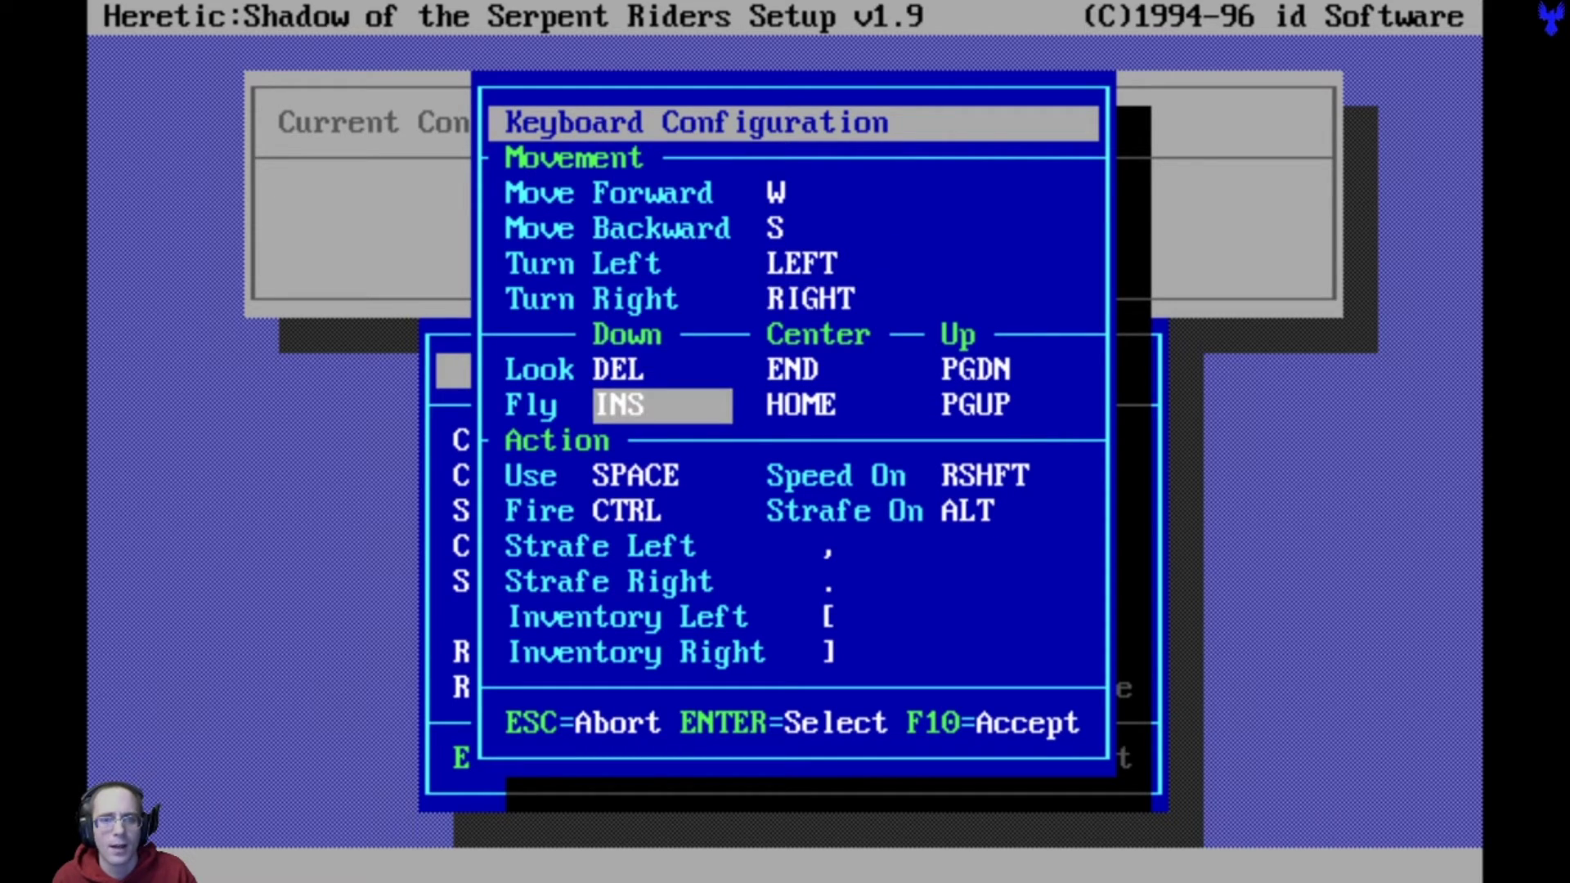
- Reassign Turn Left and Turn Right to F11, replacing their arrow-key bindings
key("Up")
key("Up")
key("Up")
key("Return")
key("F11")
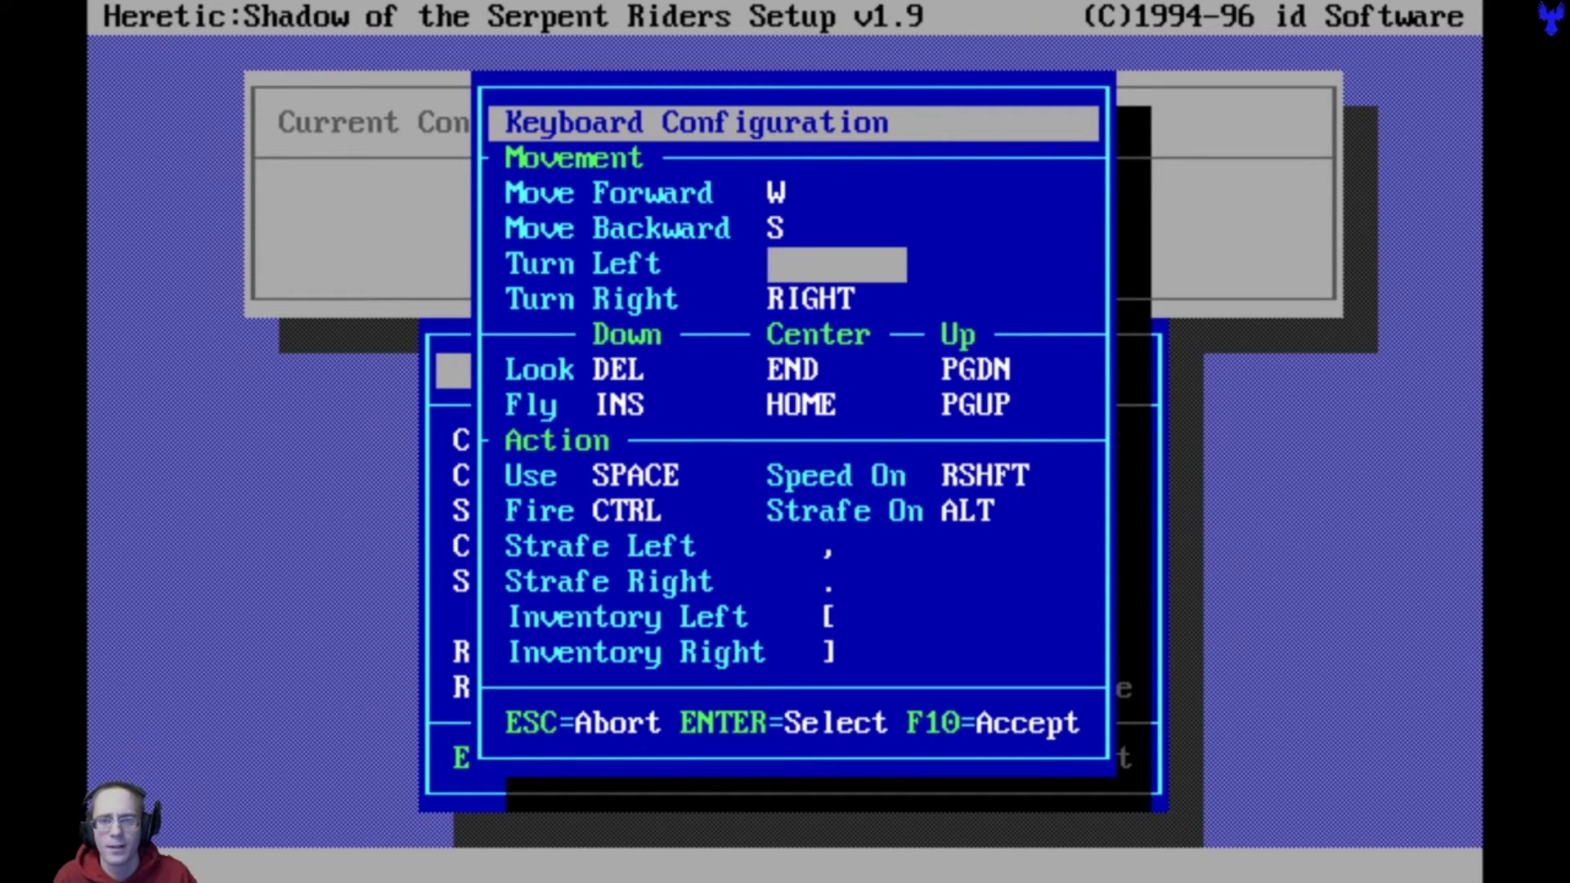
key("Return")
key("F11")
- Assign A to Strafe Left and D to Strafe Right
key("Down")
key("Down")
key("Down")
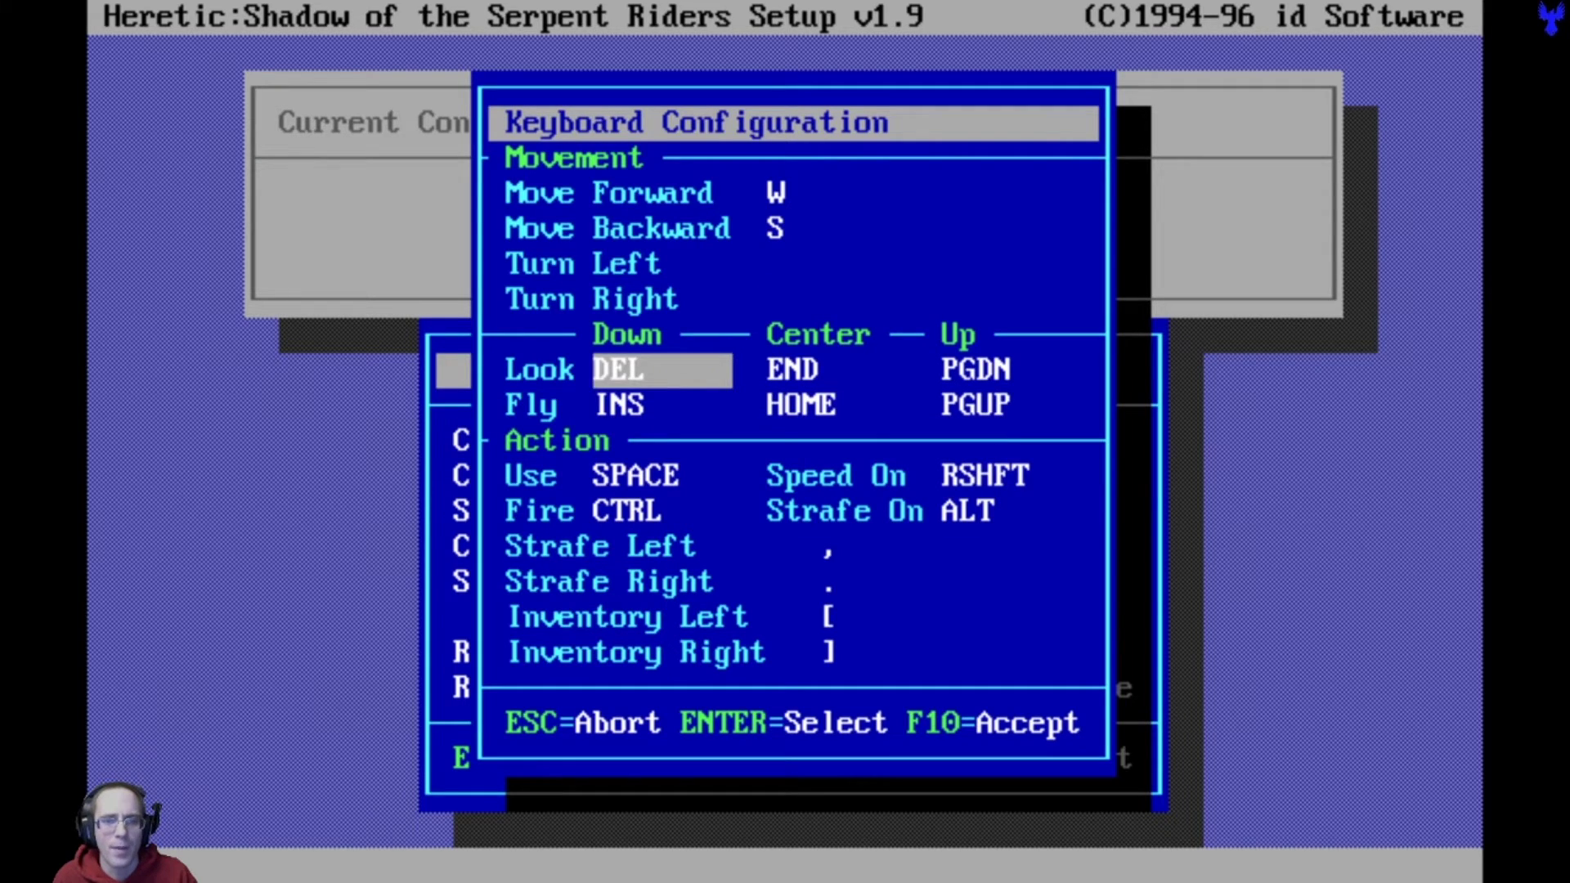
key("Right")
key("Down")
key("Down")
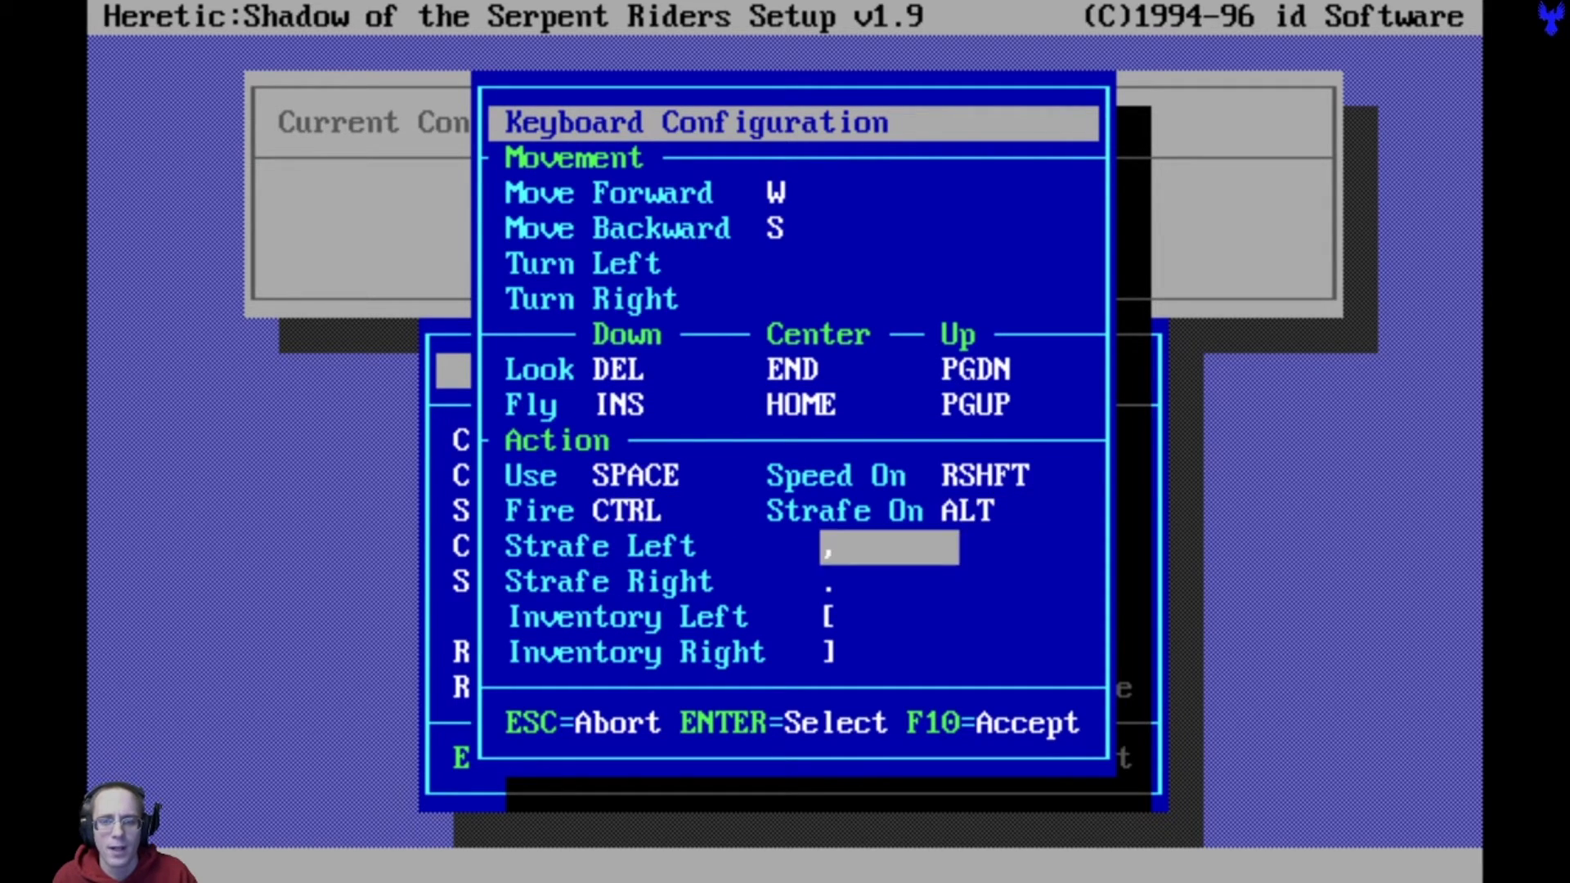
key("Return")
key("a")
key("Down")
key("Return")
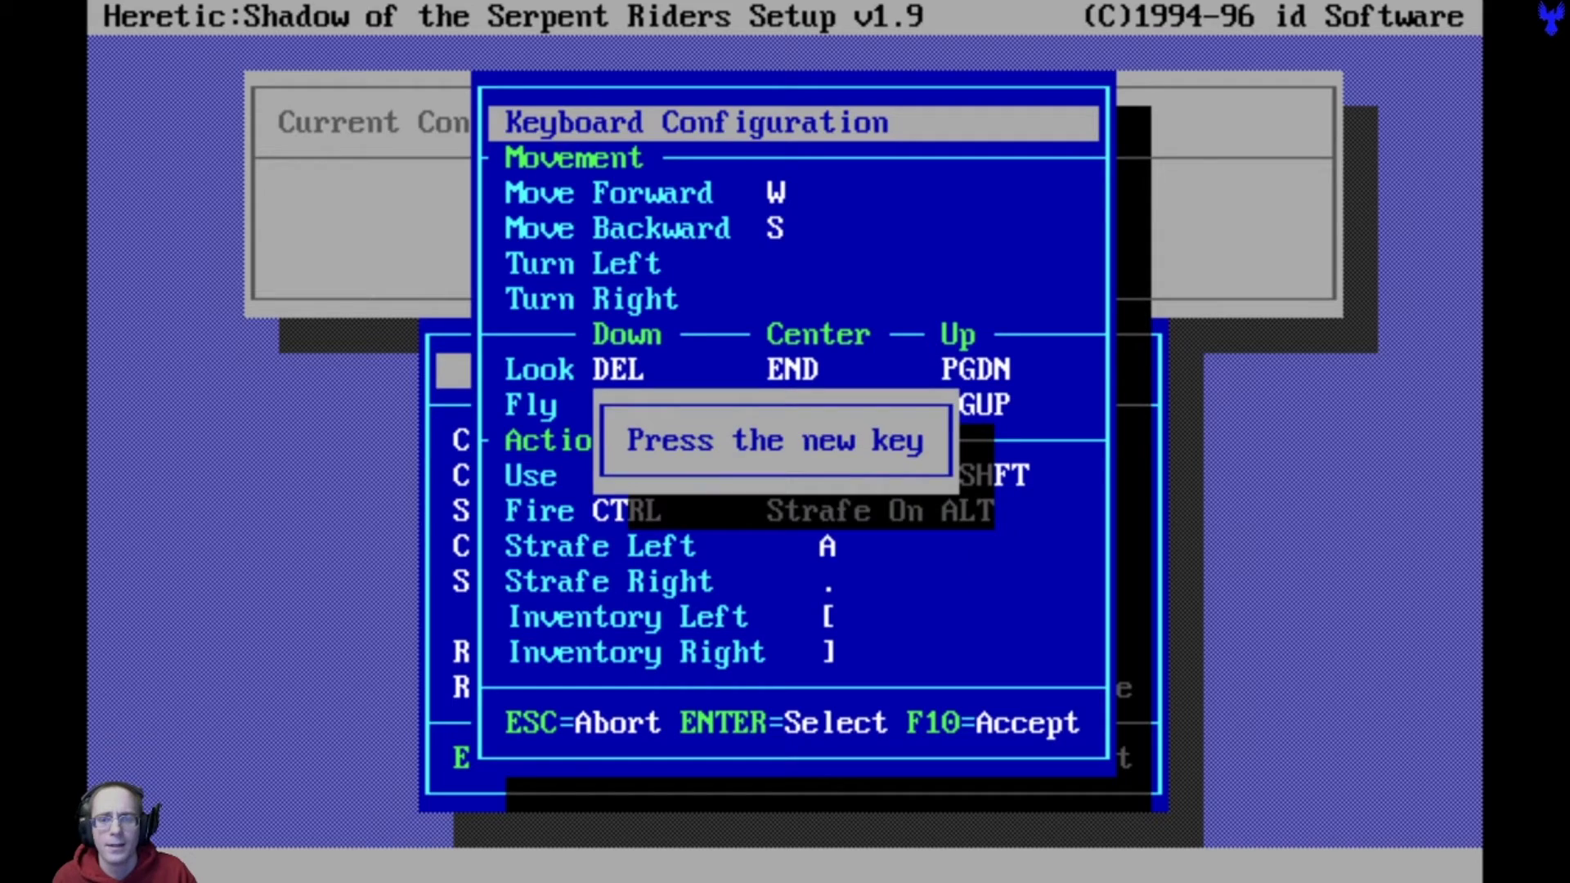
key("d")
key("Down")
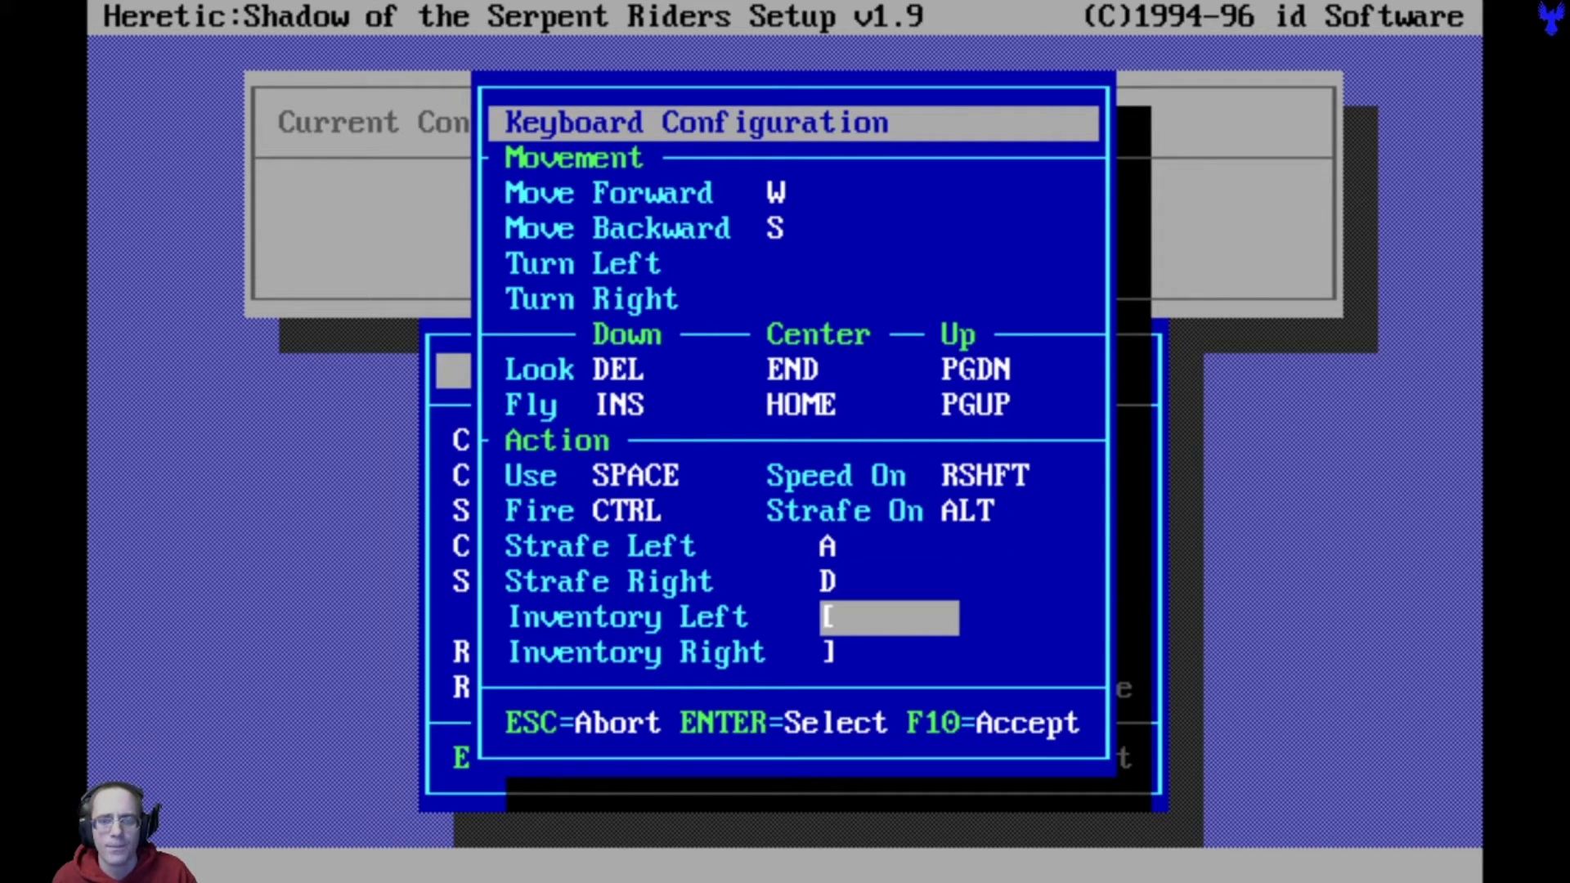
- Assign the backslash character to Fly Down
key("Down")
key("Up")
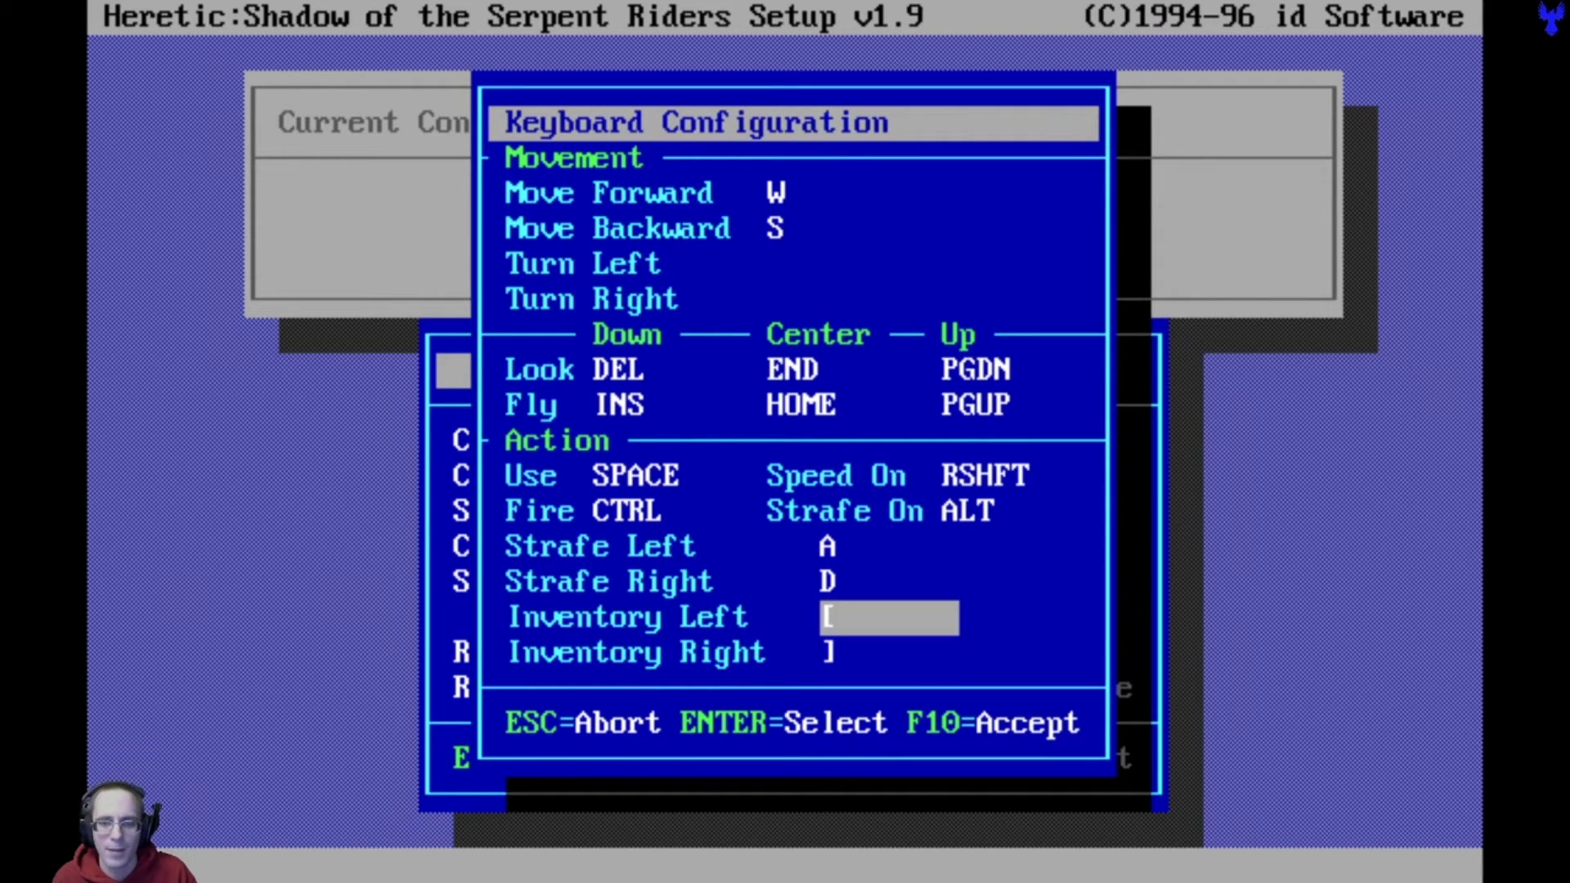
key("Up")
key("Up")
key("Up")
key("Up")
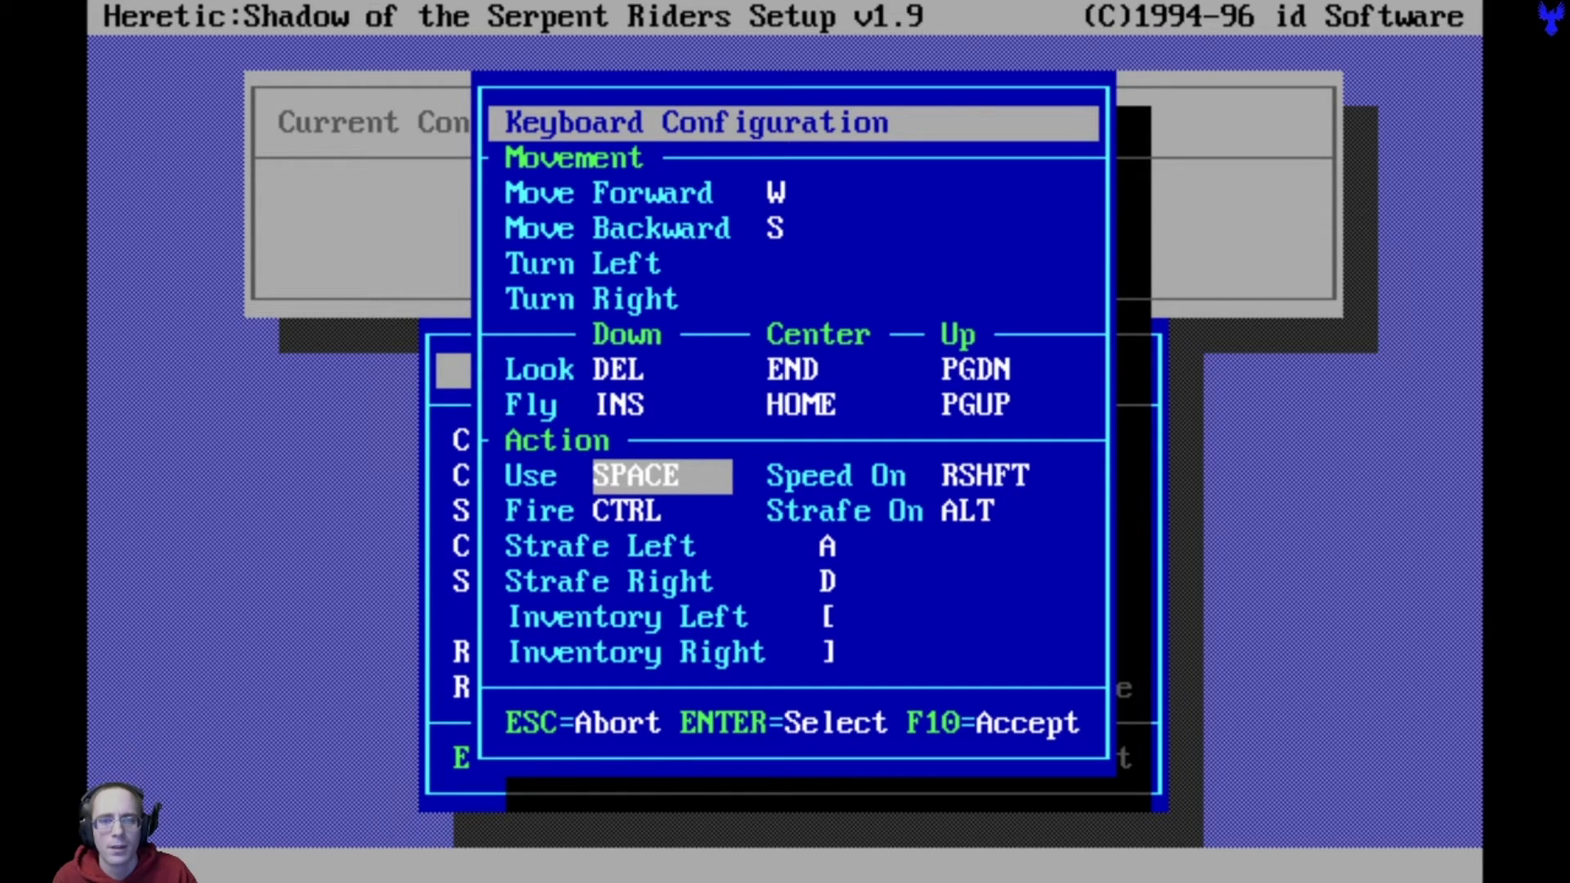
key("Up")
key("Up")
key("Down")
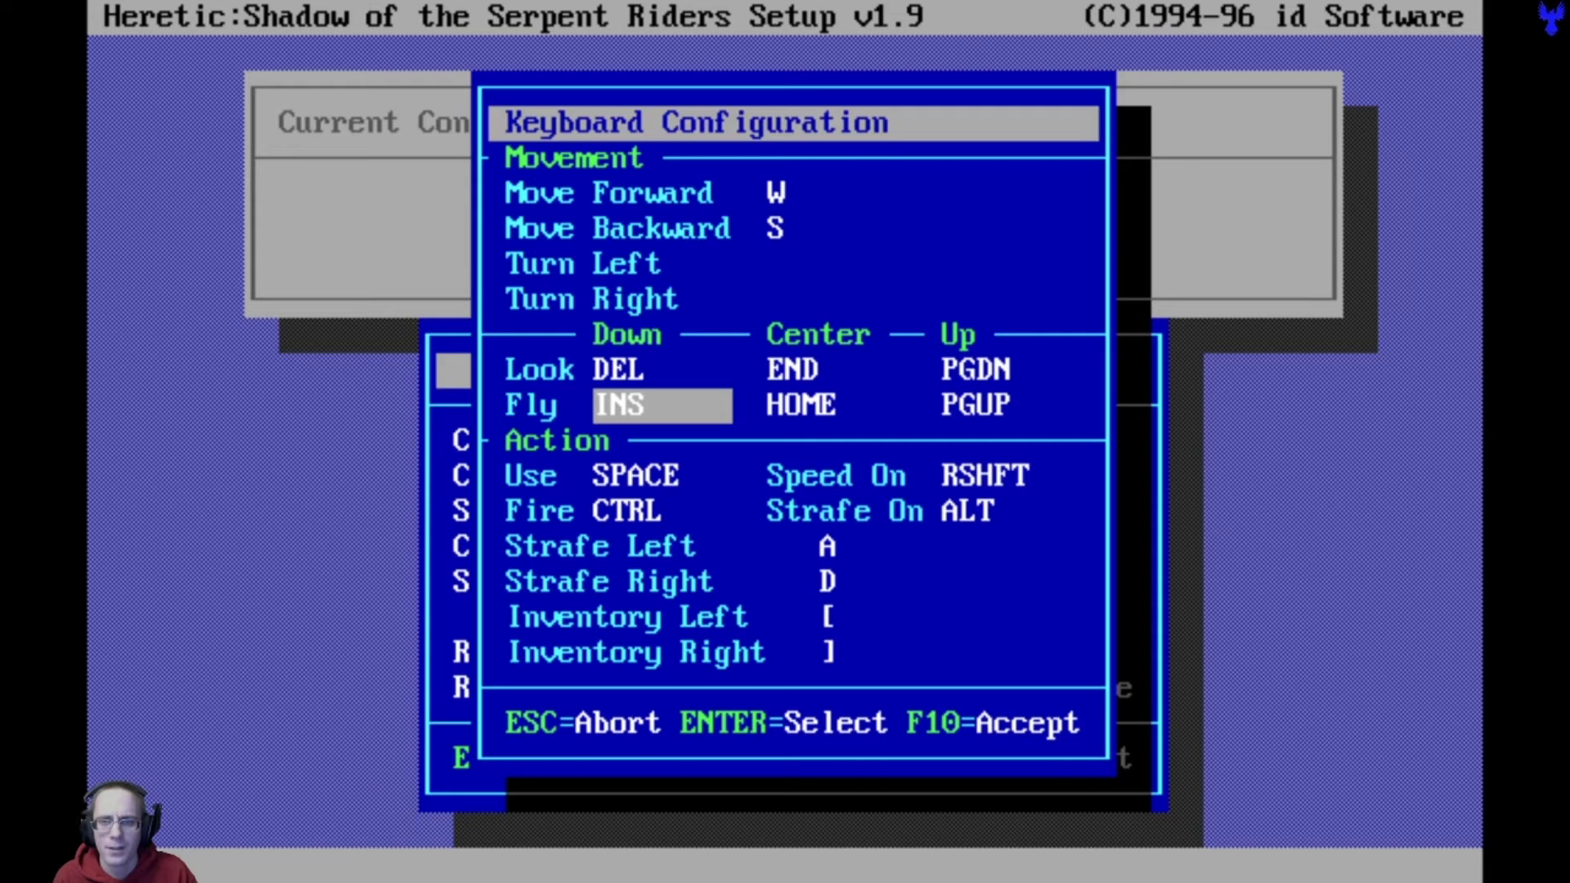
key("Return")
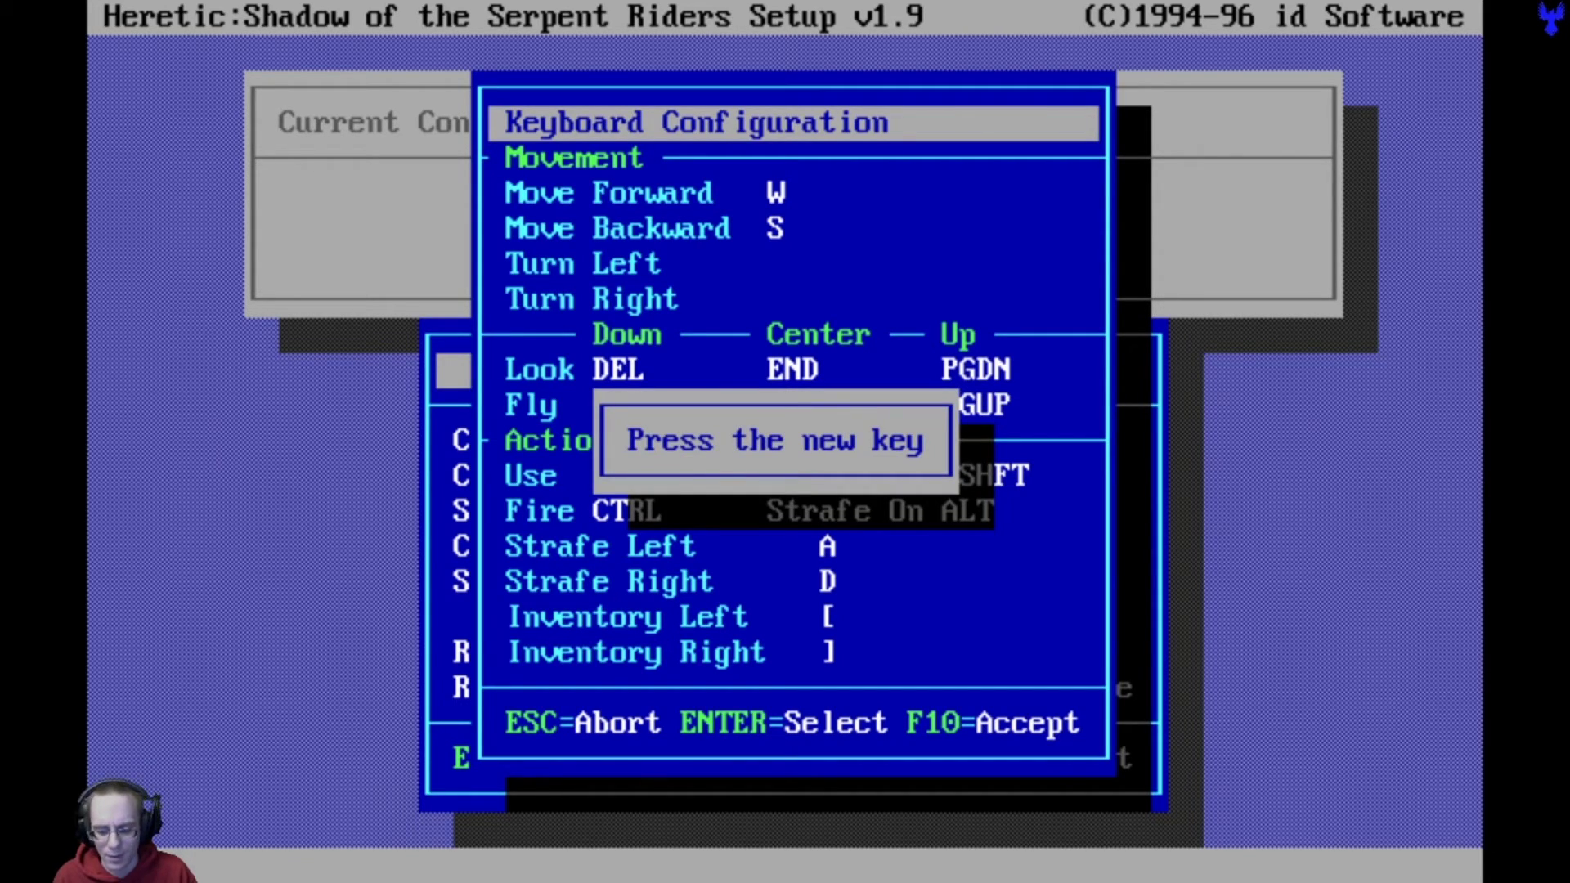
key("backslash")
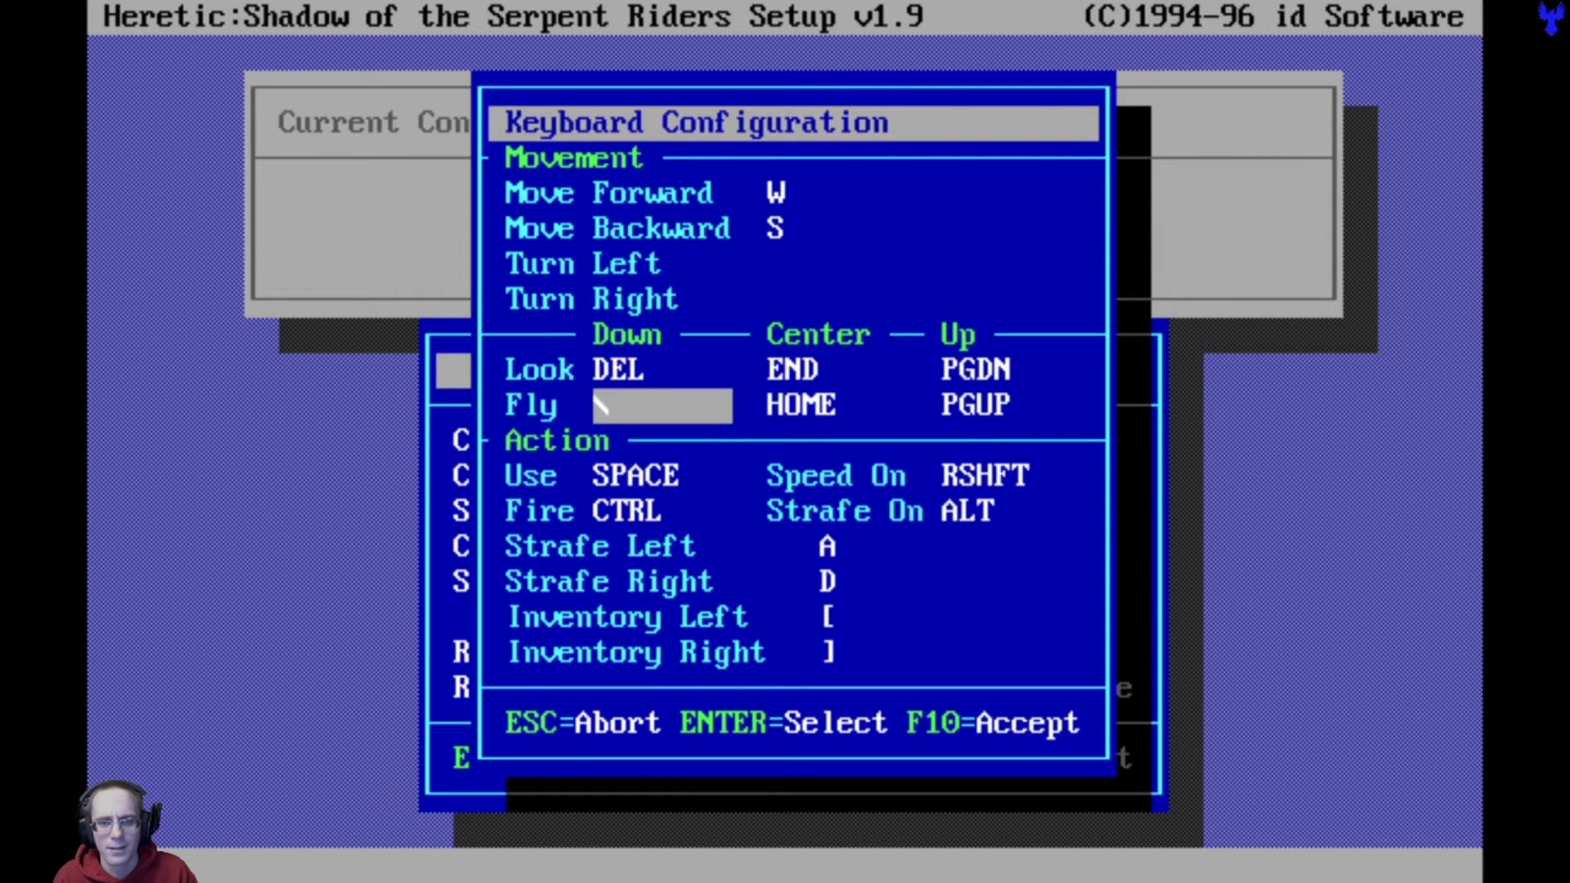
- Change the Fly Down binding to Z
key("Up")
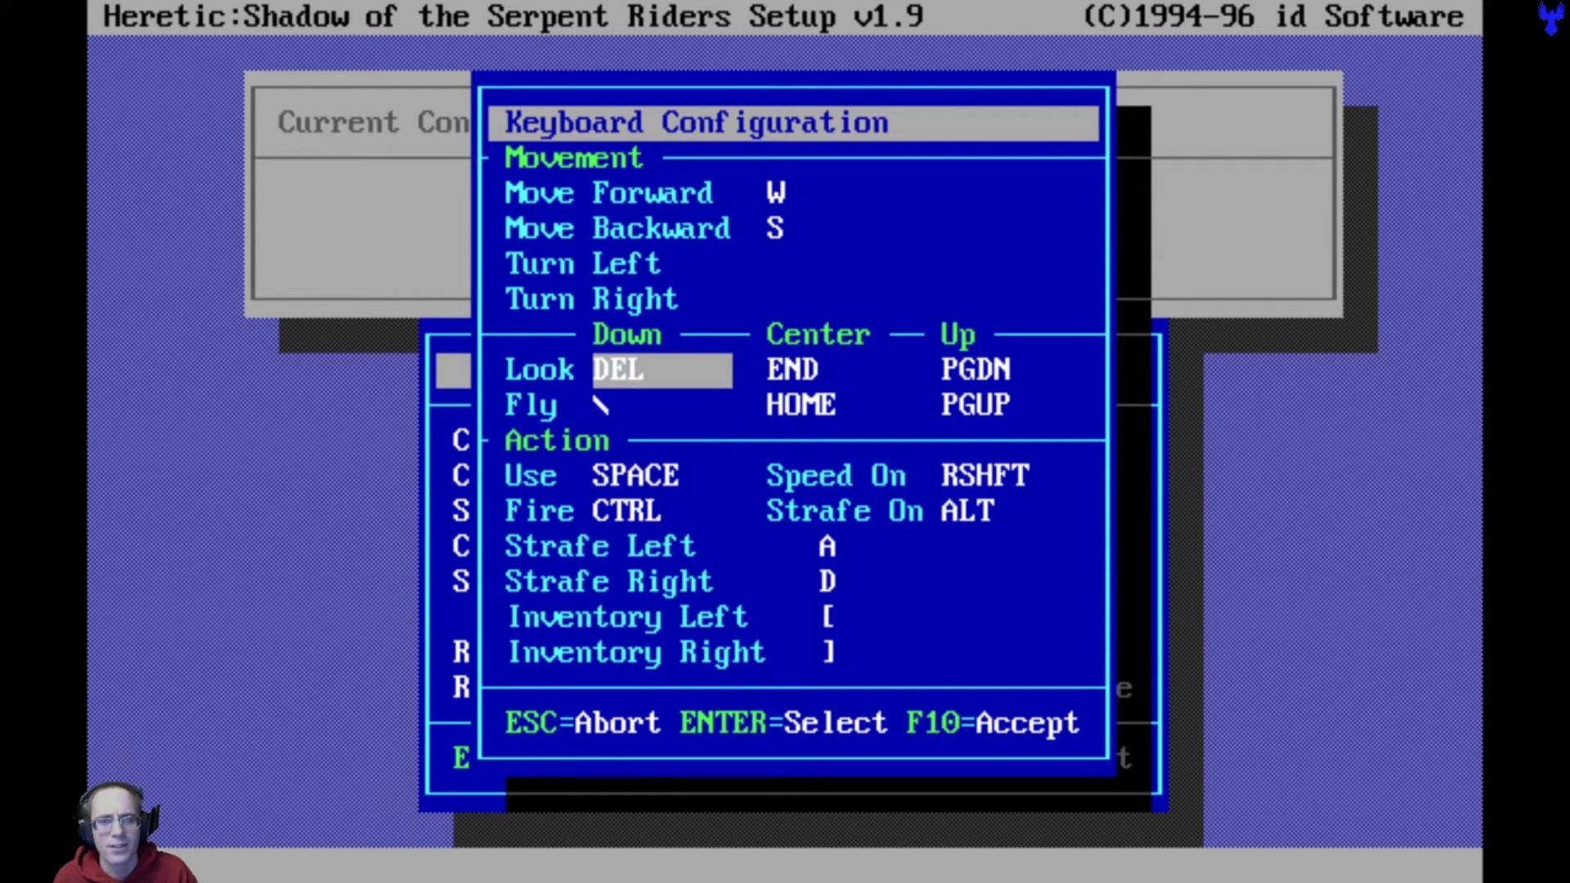
key("Down")
key("Return")
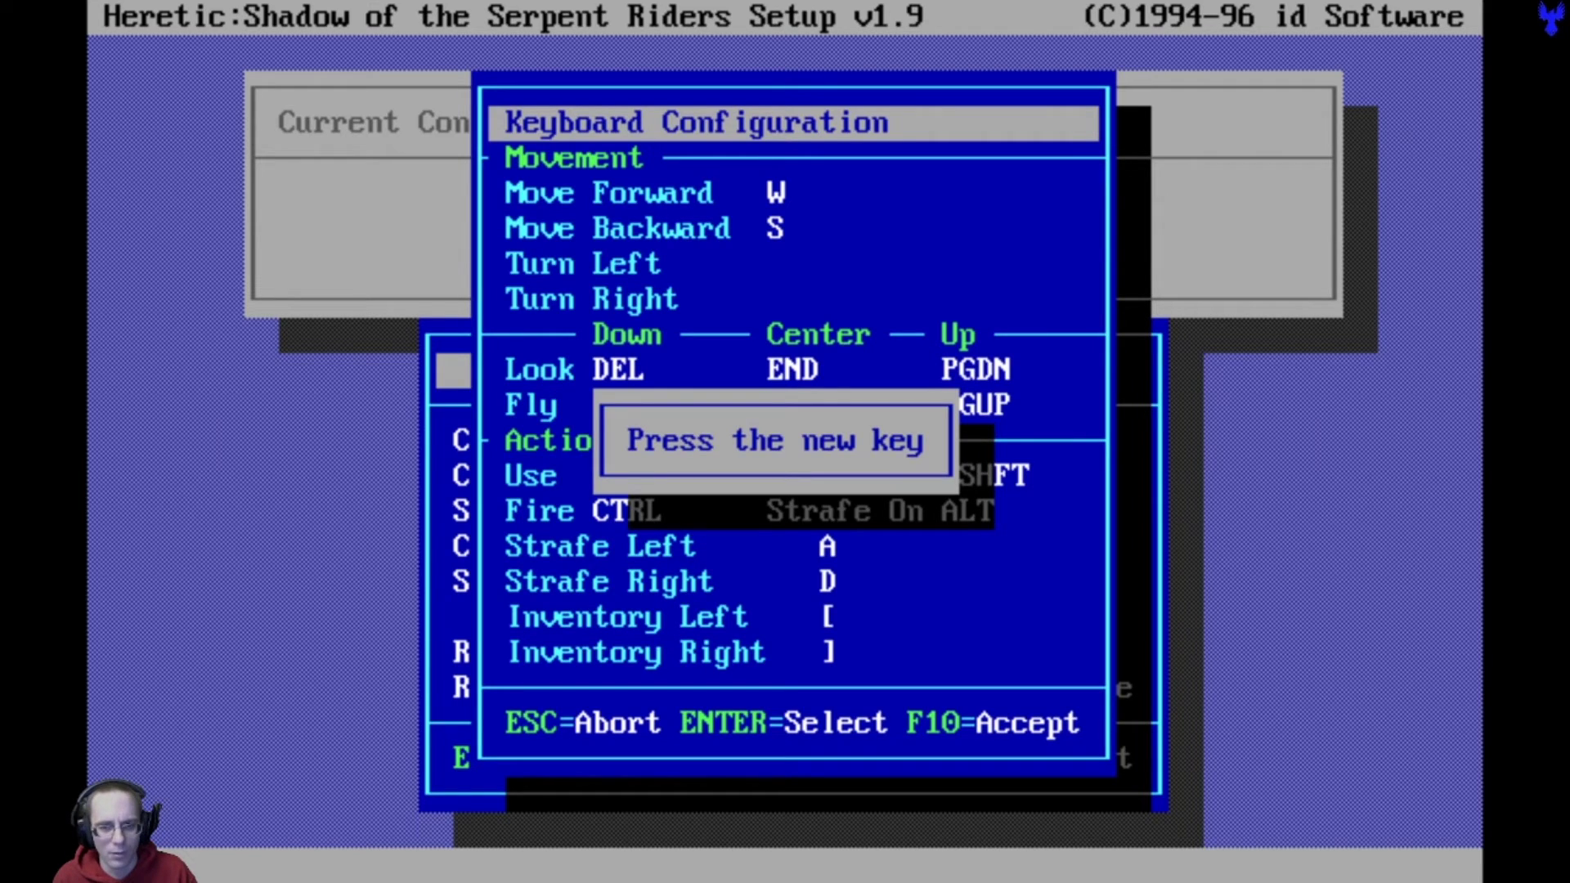
key("z")
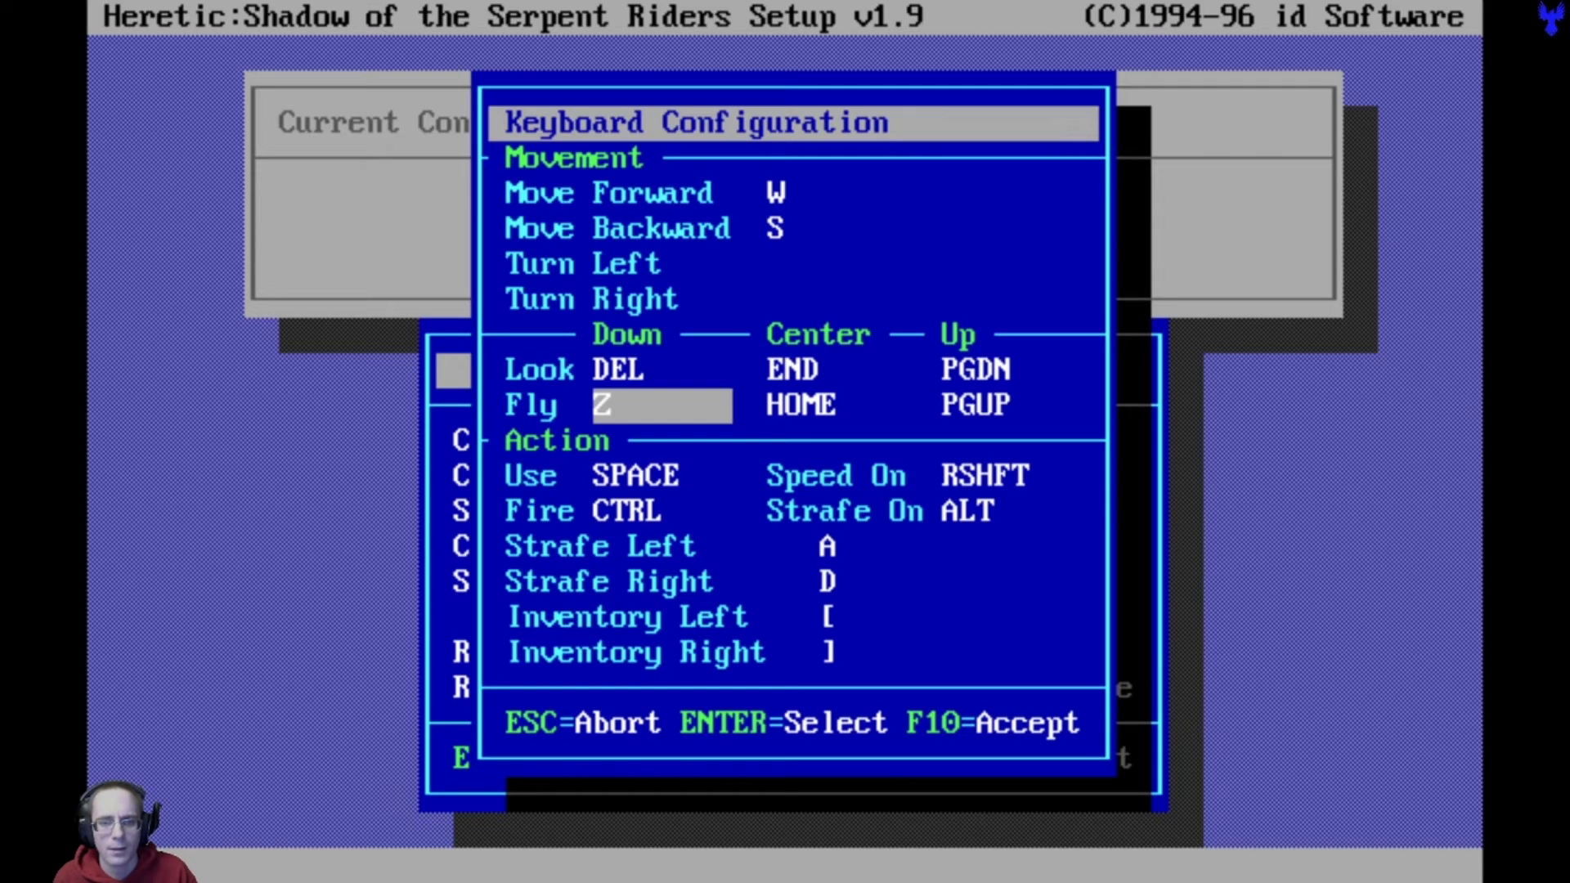
- Change the Fly Down binding to Q and accept the keyboard configuration
key("Return")
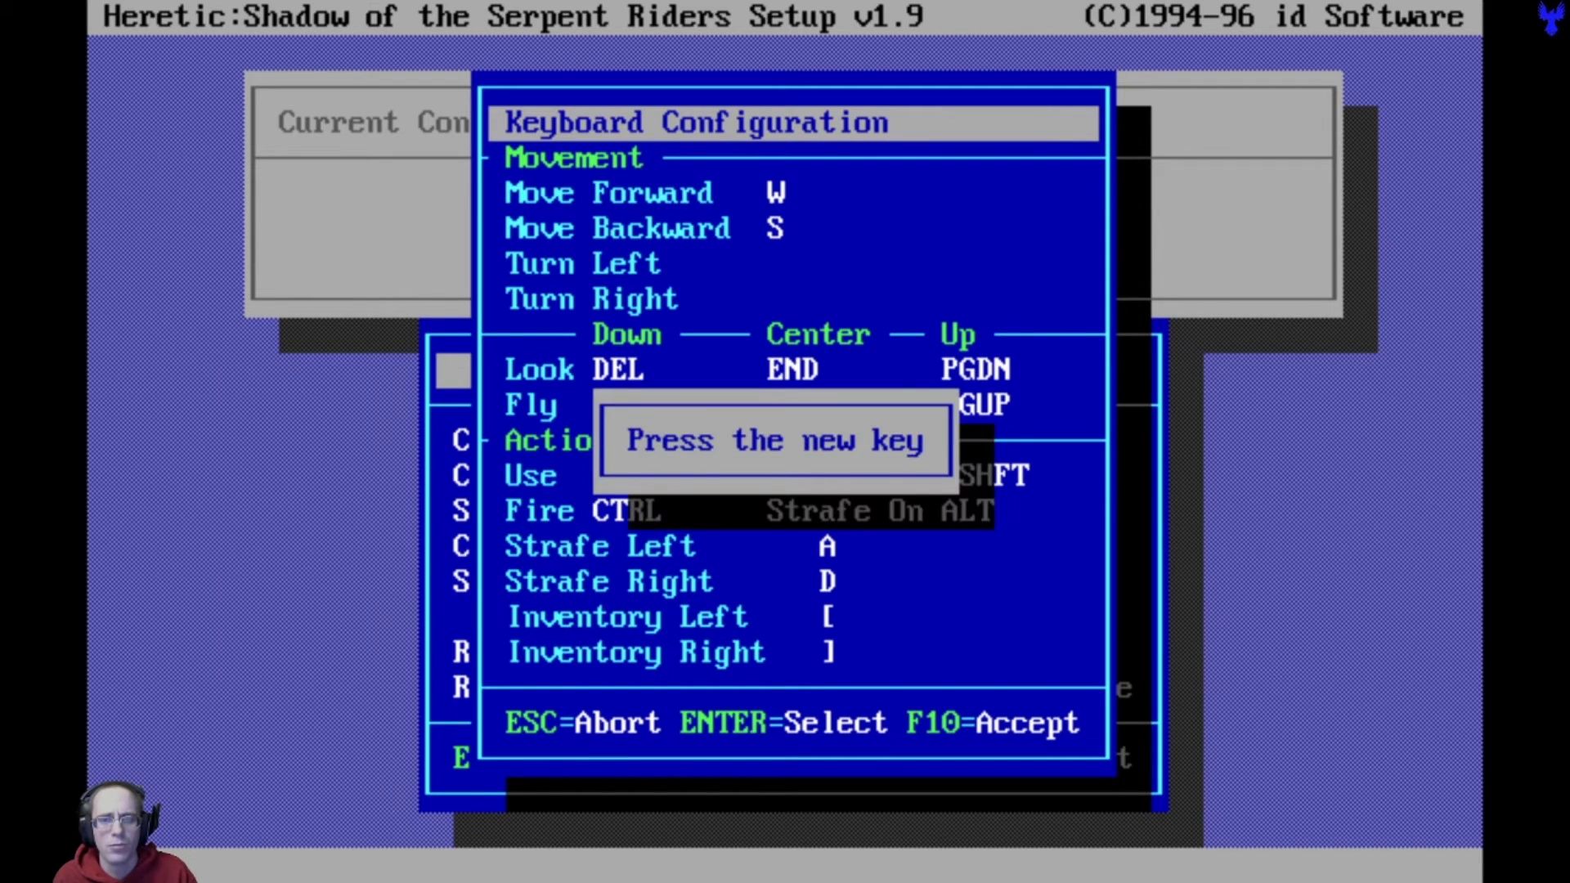
key("q")
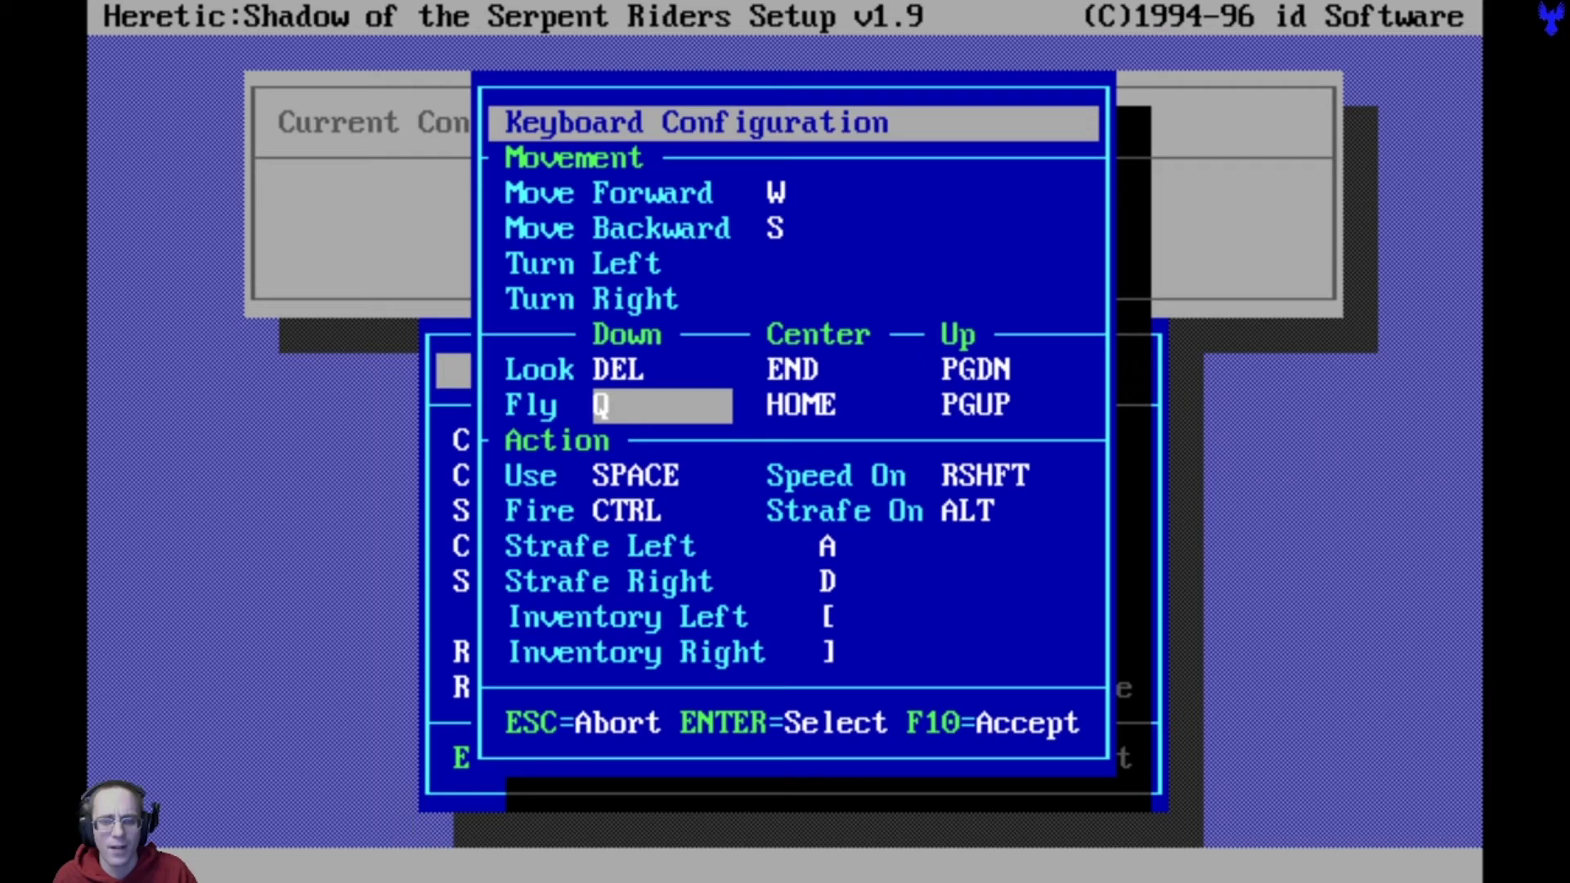
key("Down")
key("Up")
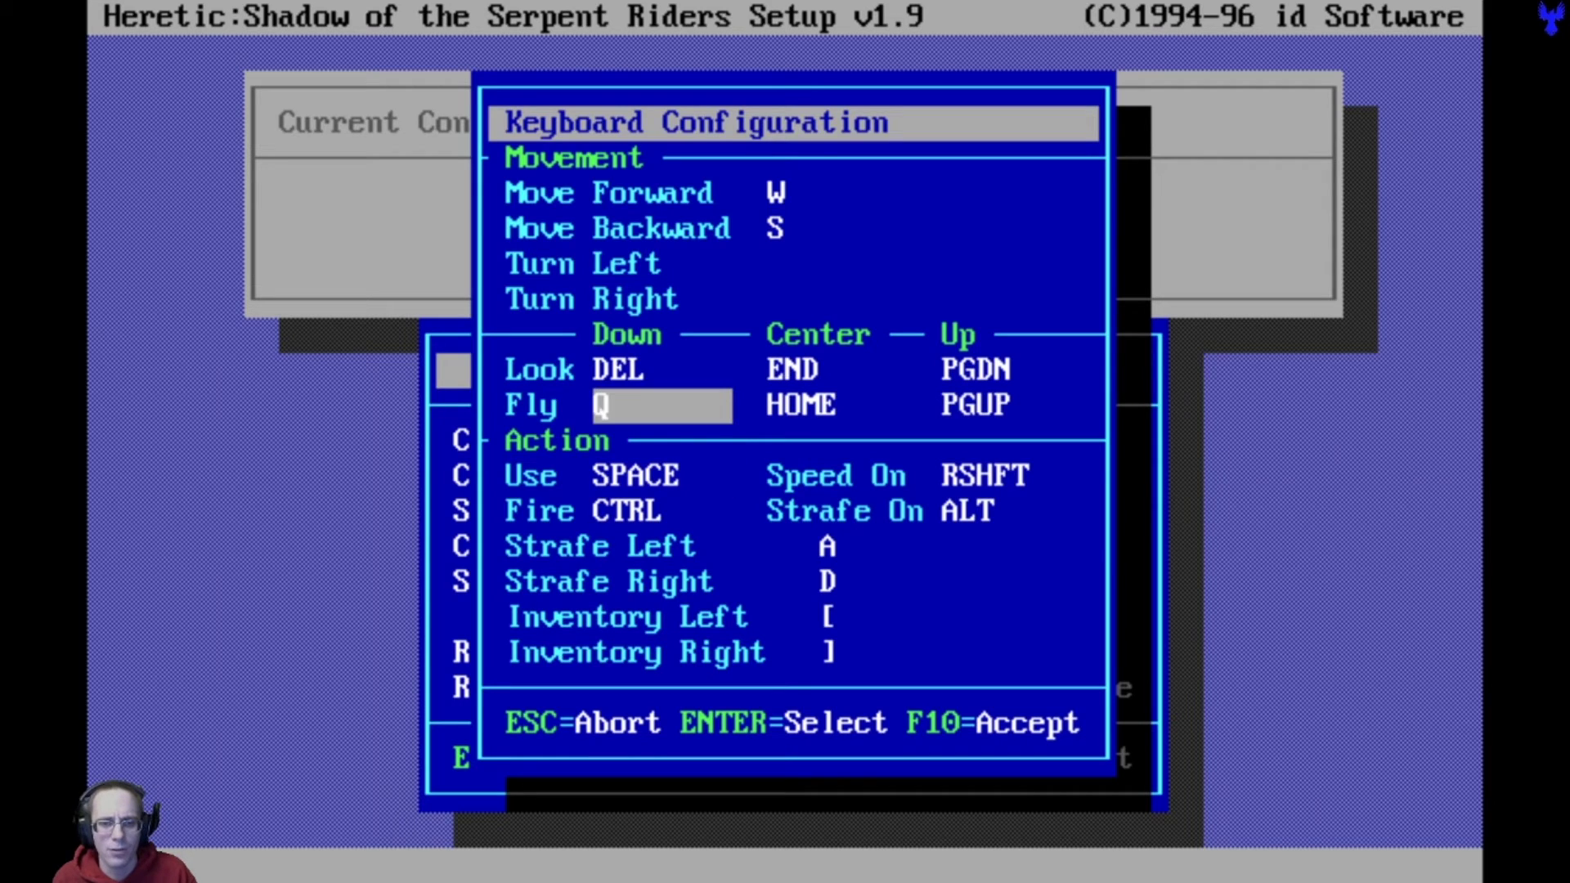
key("Down")
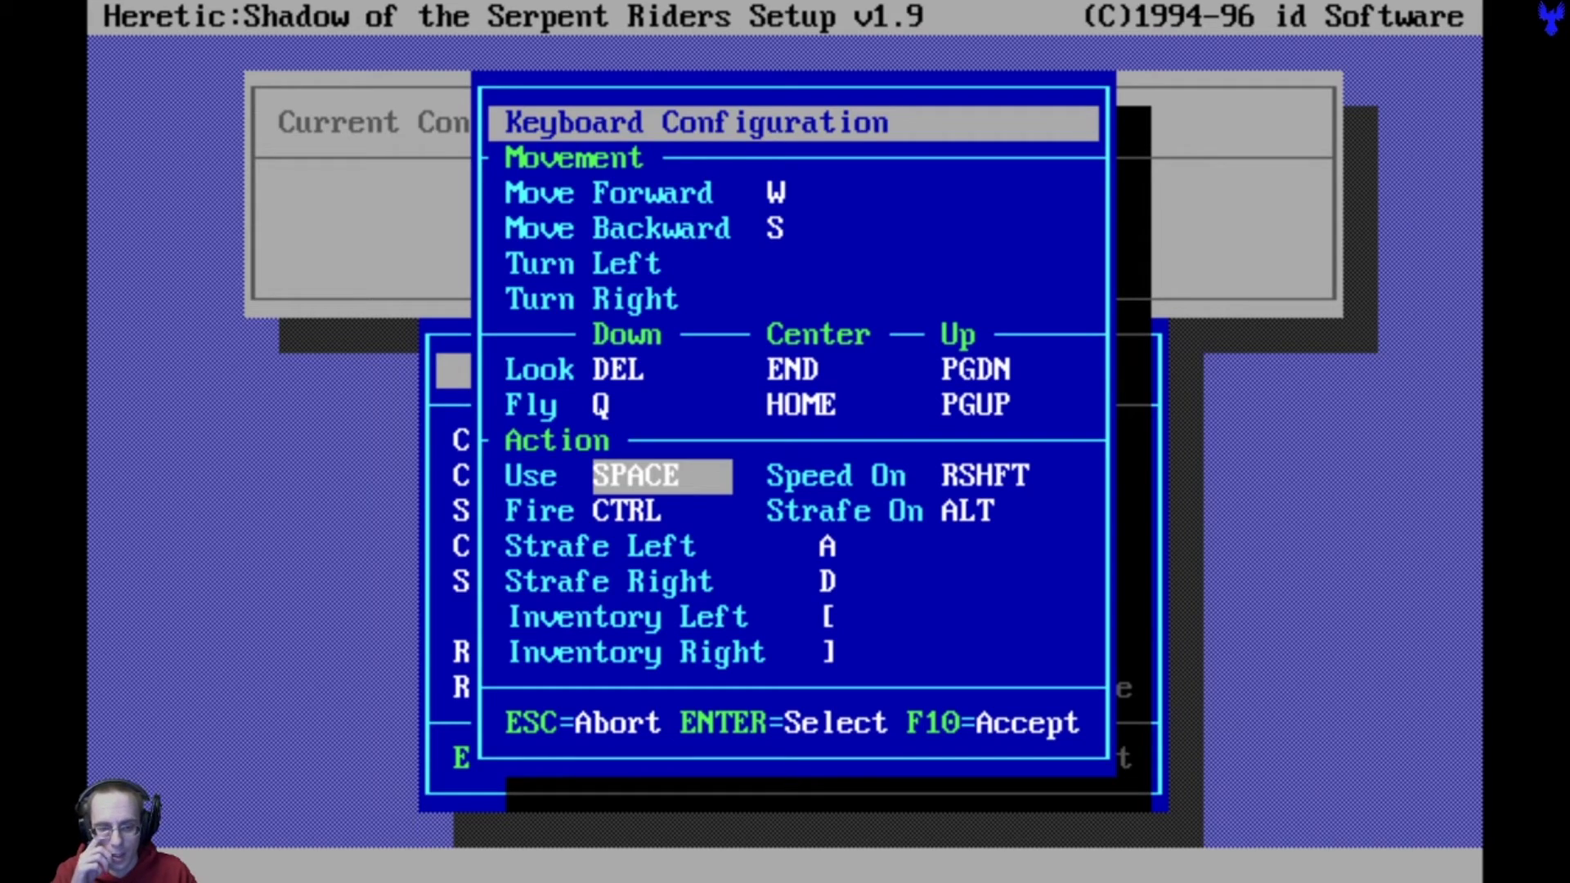
key("Down")
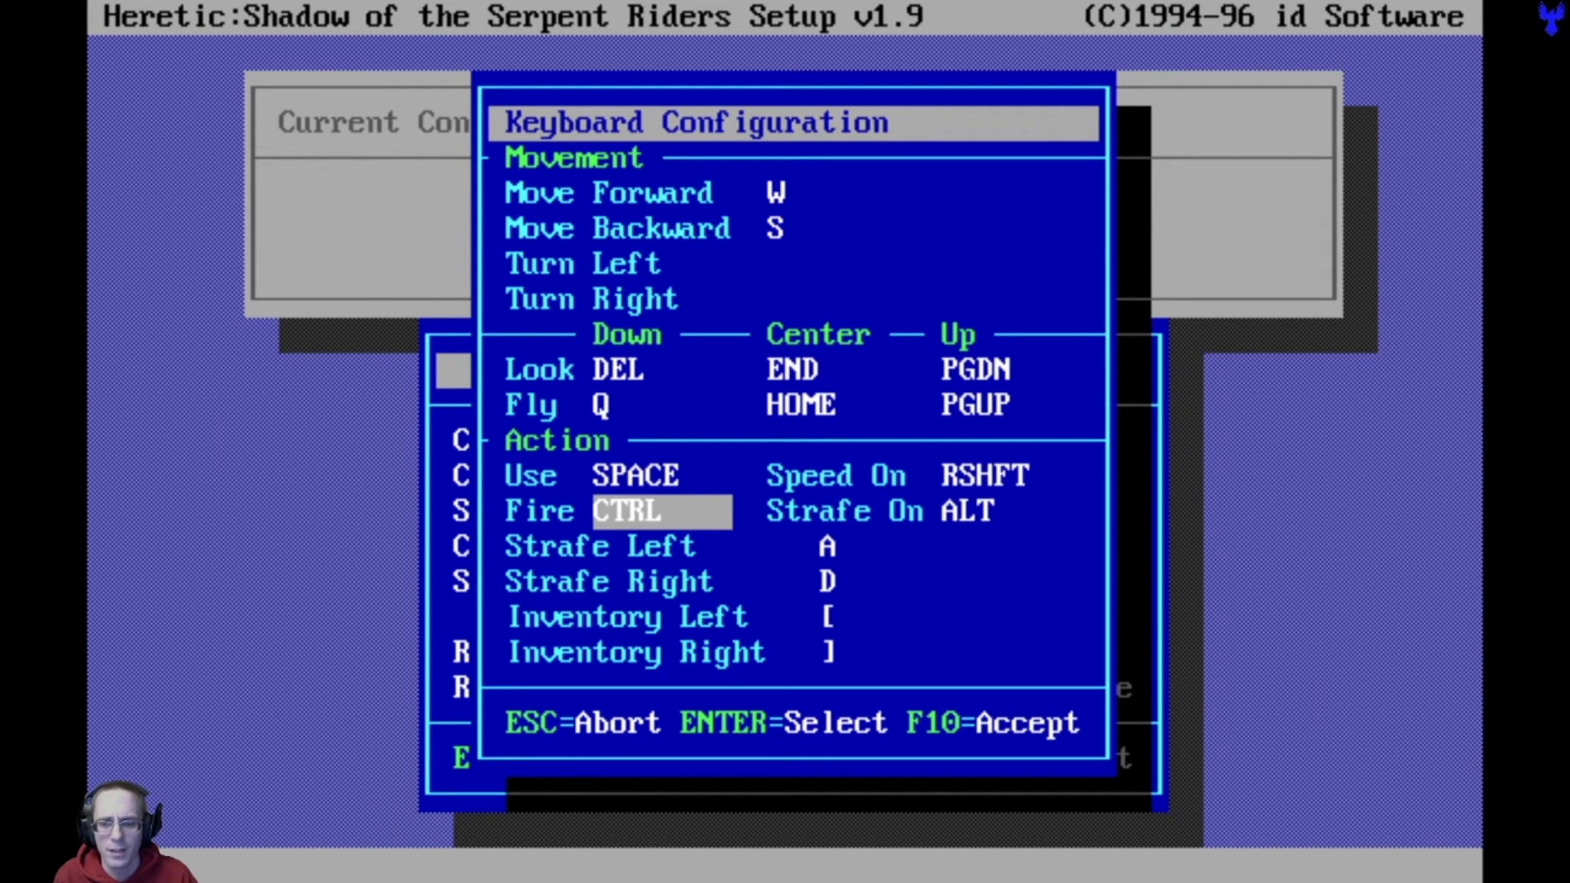
key("F10")
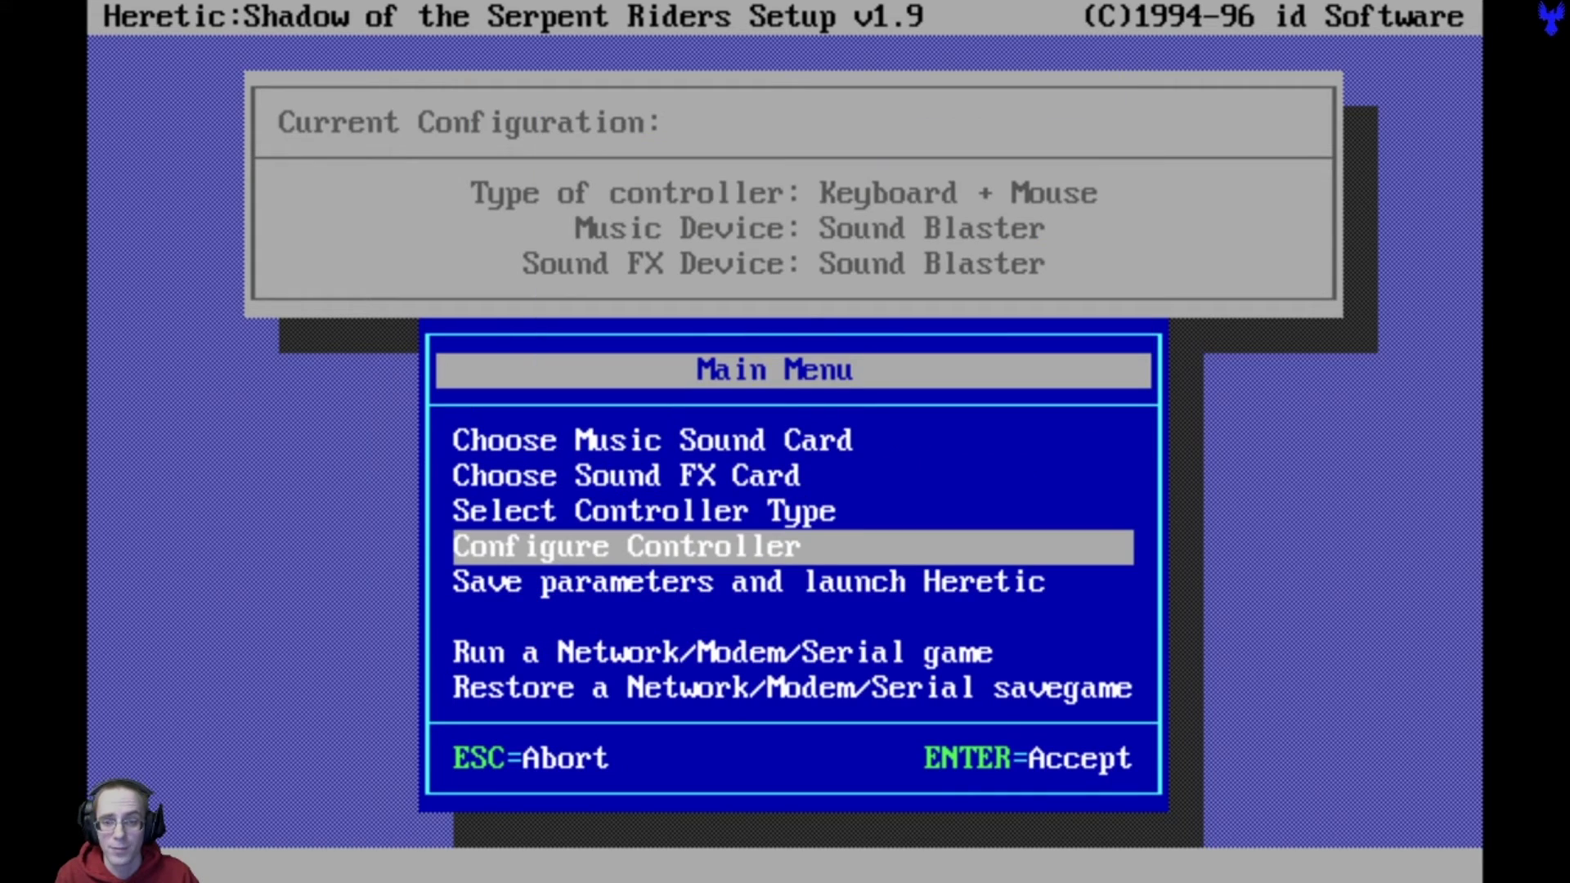
- Open the mouse configuration from the controller settings
key("Up")
key("Return")
key("Escape")
key("Down")
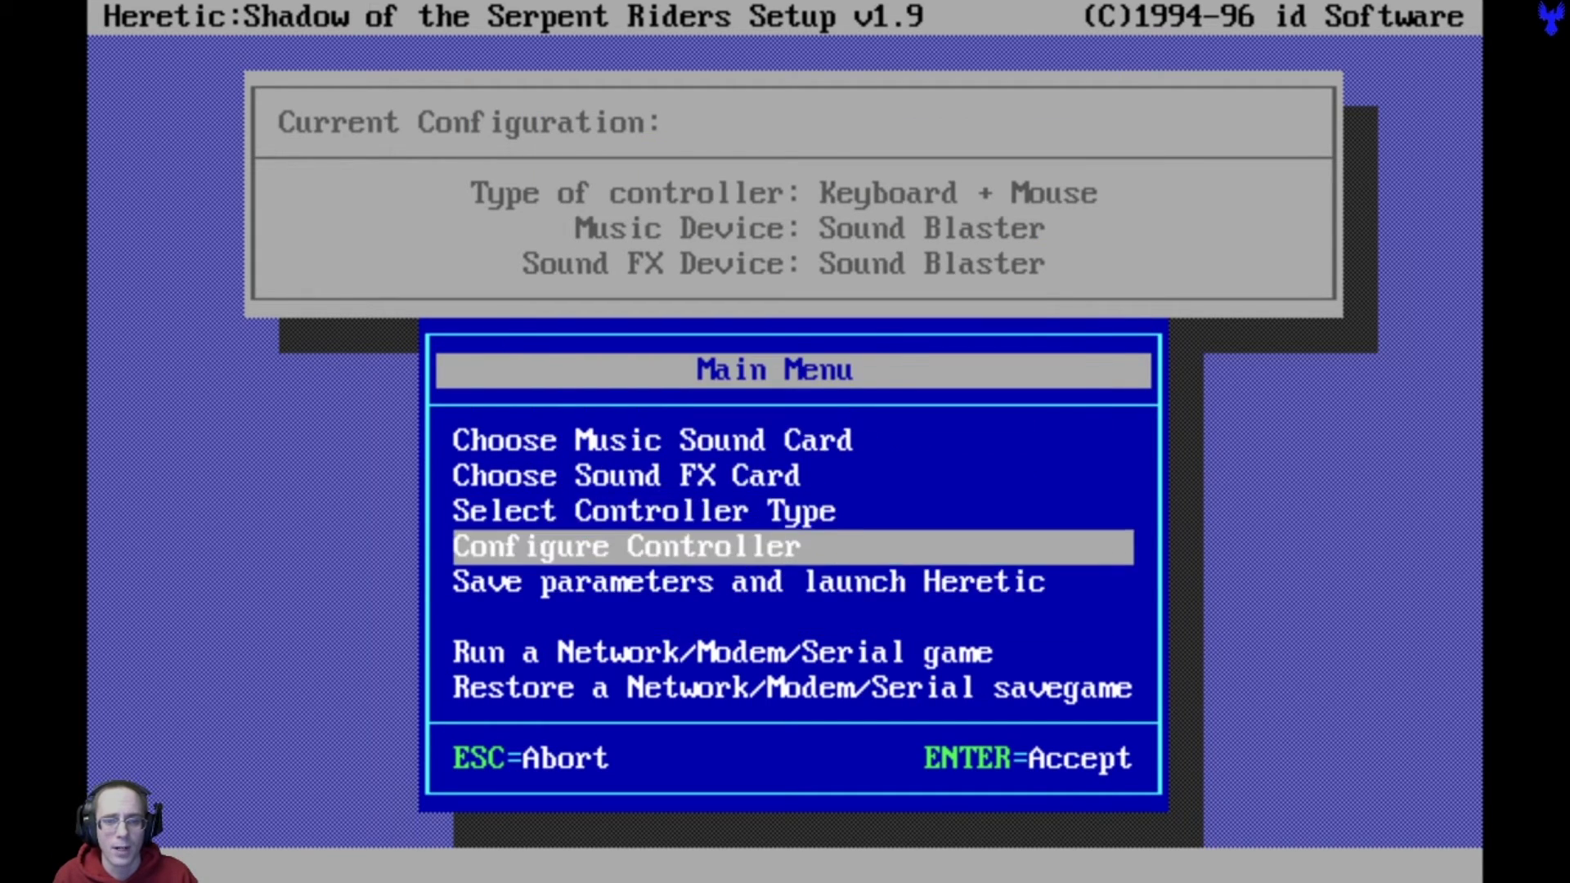
key("Return")
key("Down")
key("Return")
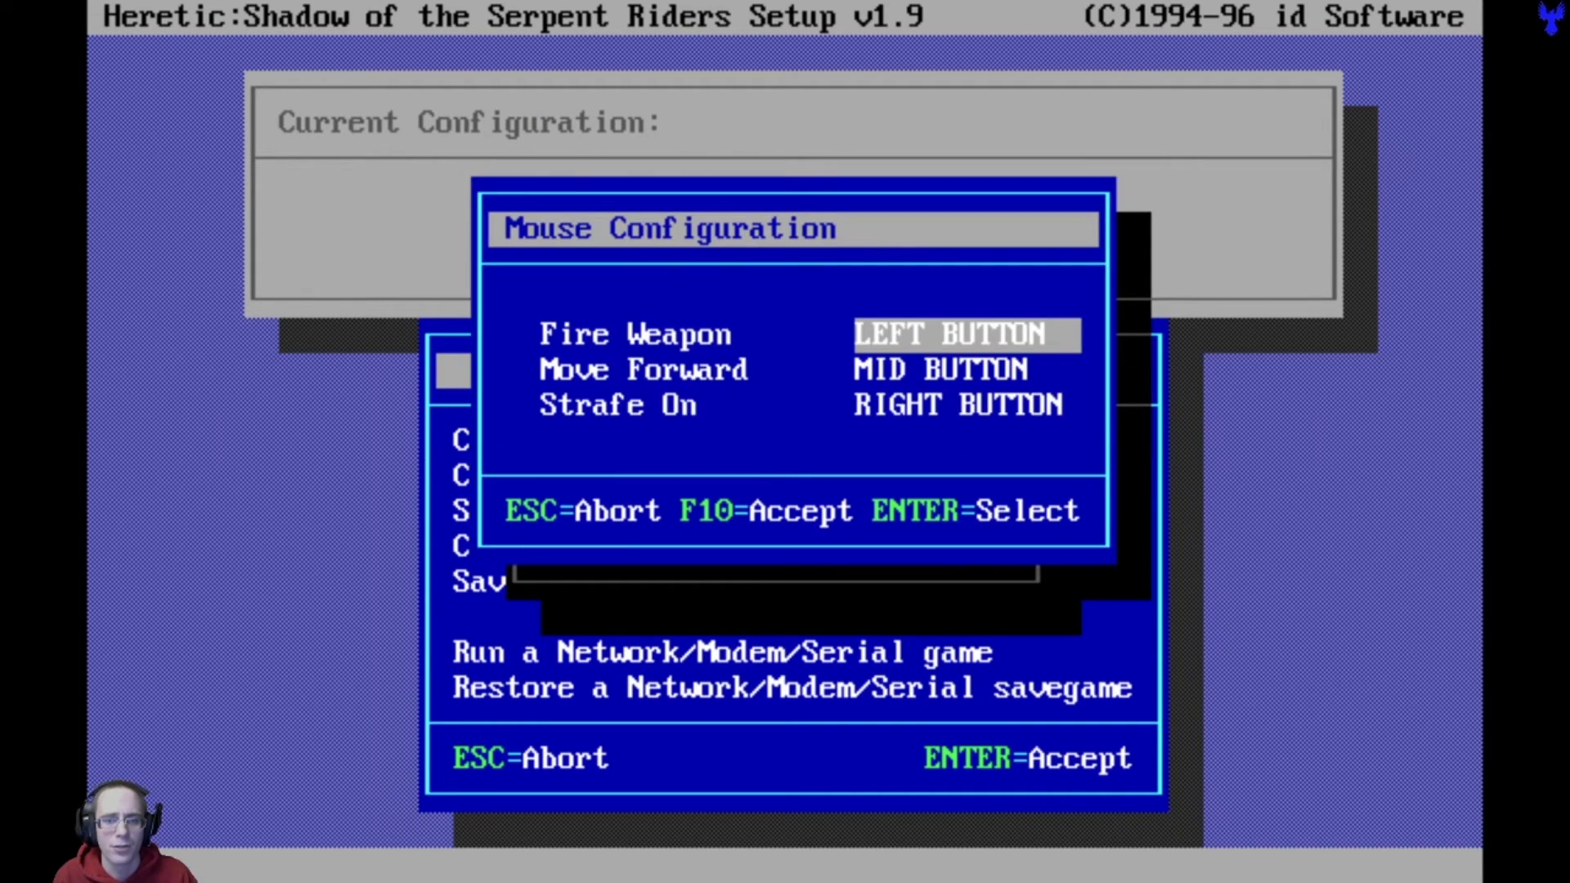
- Assign Move Forward to the right mouse button
key("Down")
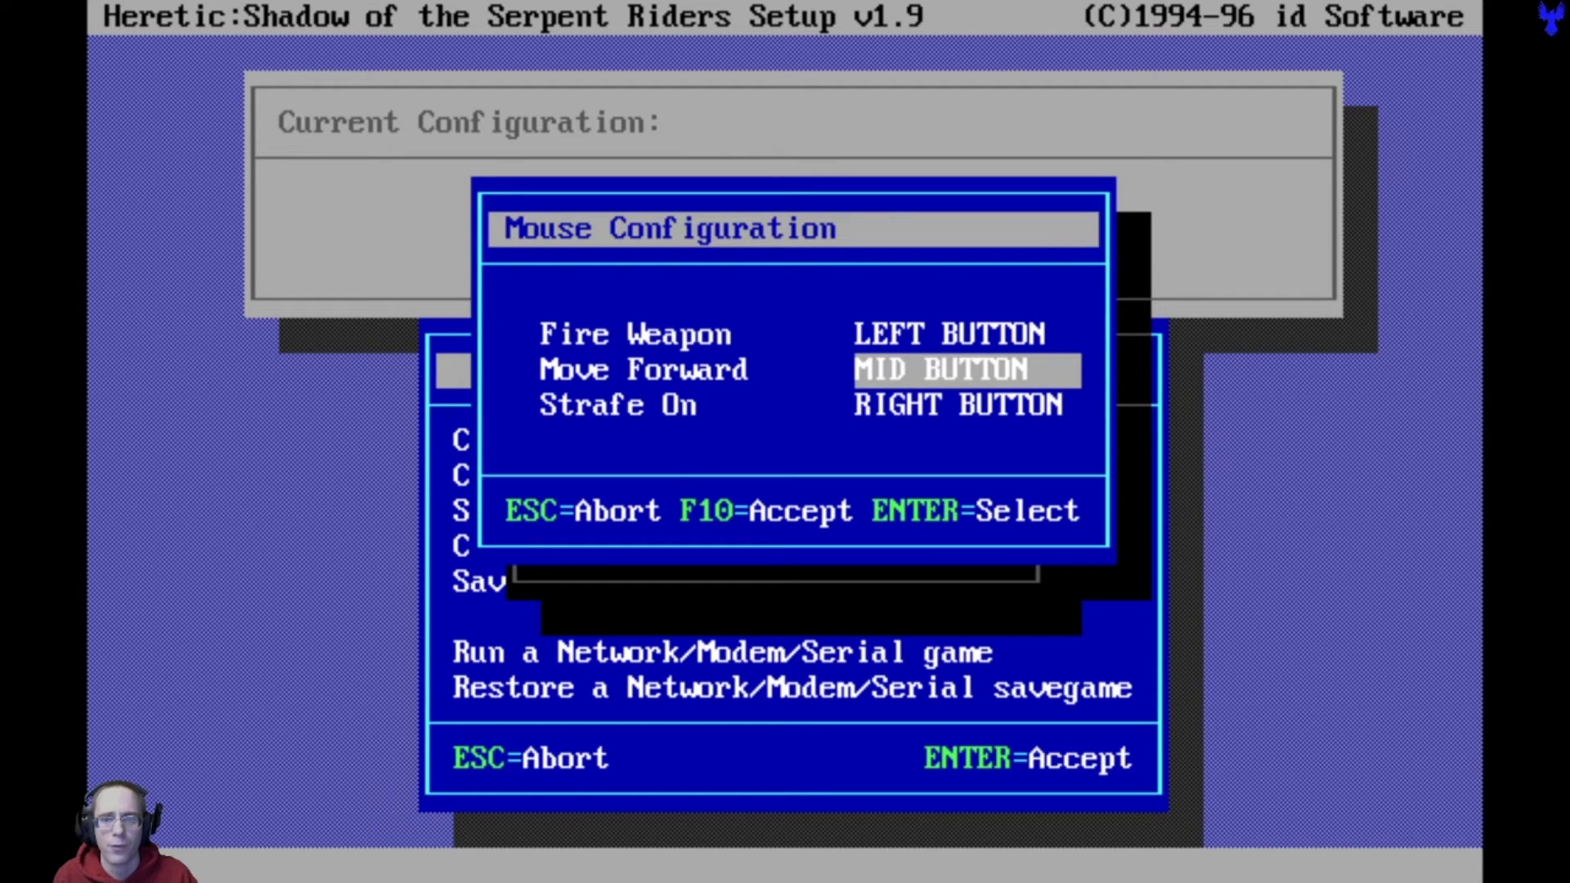
key("Return")
key("Escape")
key("Up")
key("Down")
key("Return")
key("Escape")
key("Up")
key("Return")
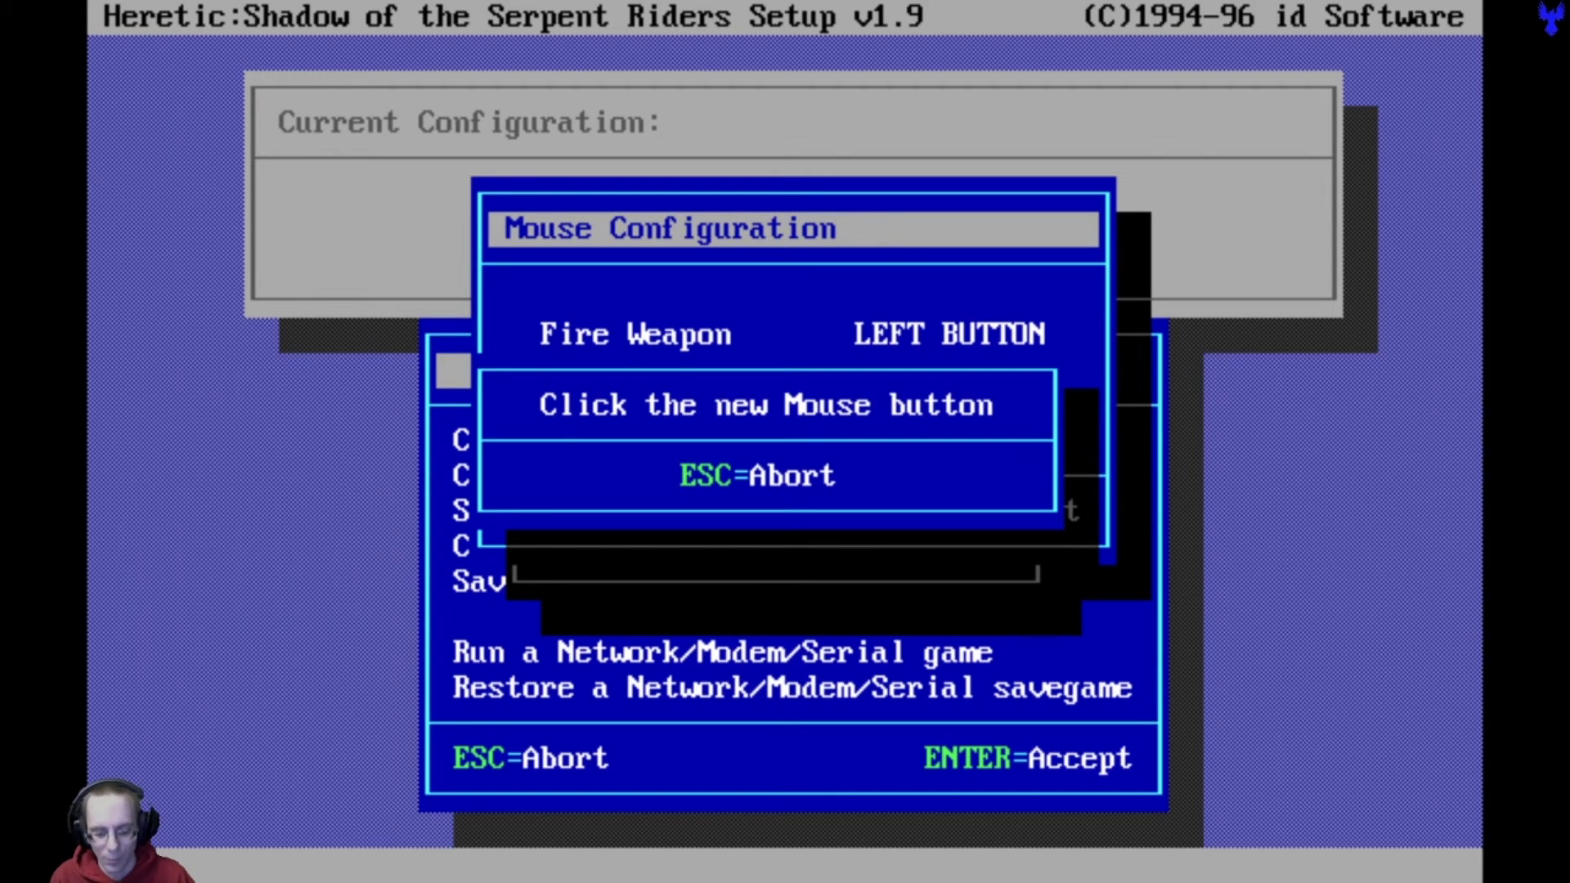
right_click(767, 405)
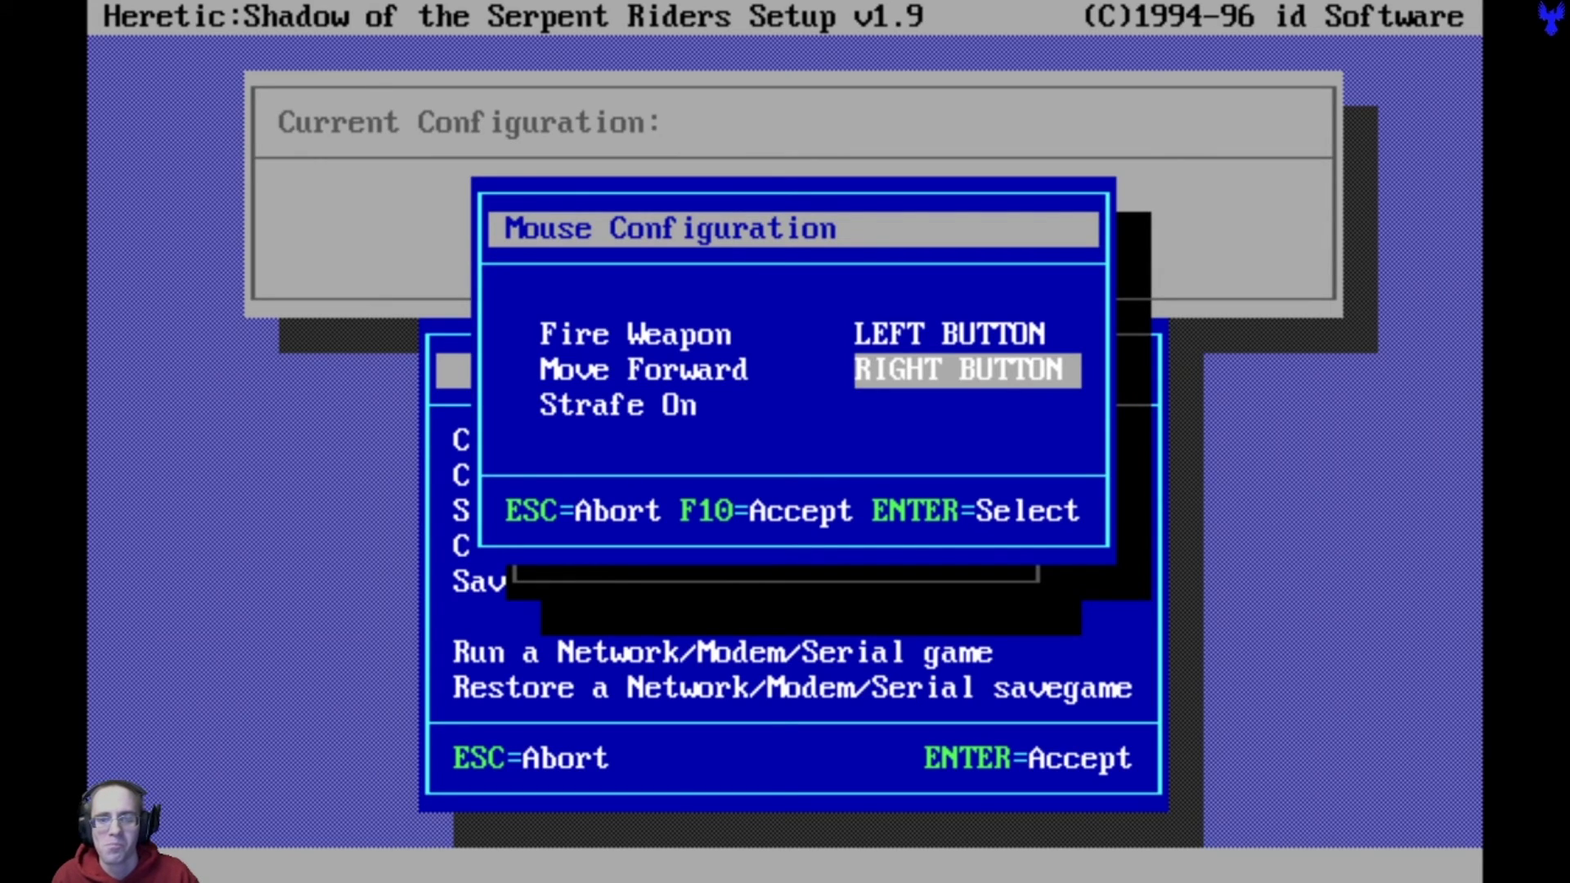
- Abort another reassignment of Move Forward and leave the mouse configuration without accepting its changes
key("Down")
key("Up")
key("Return")
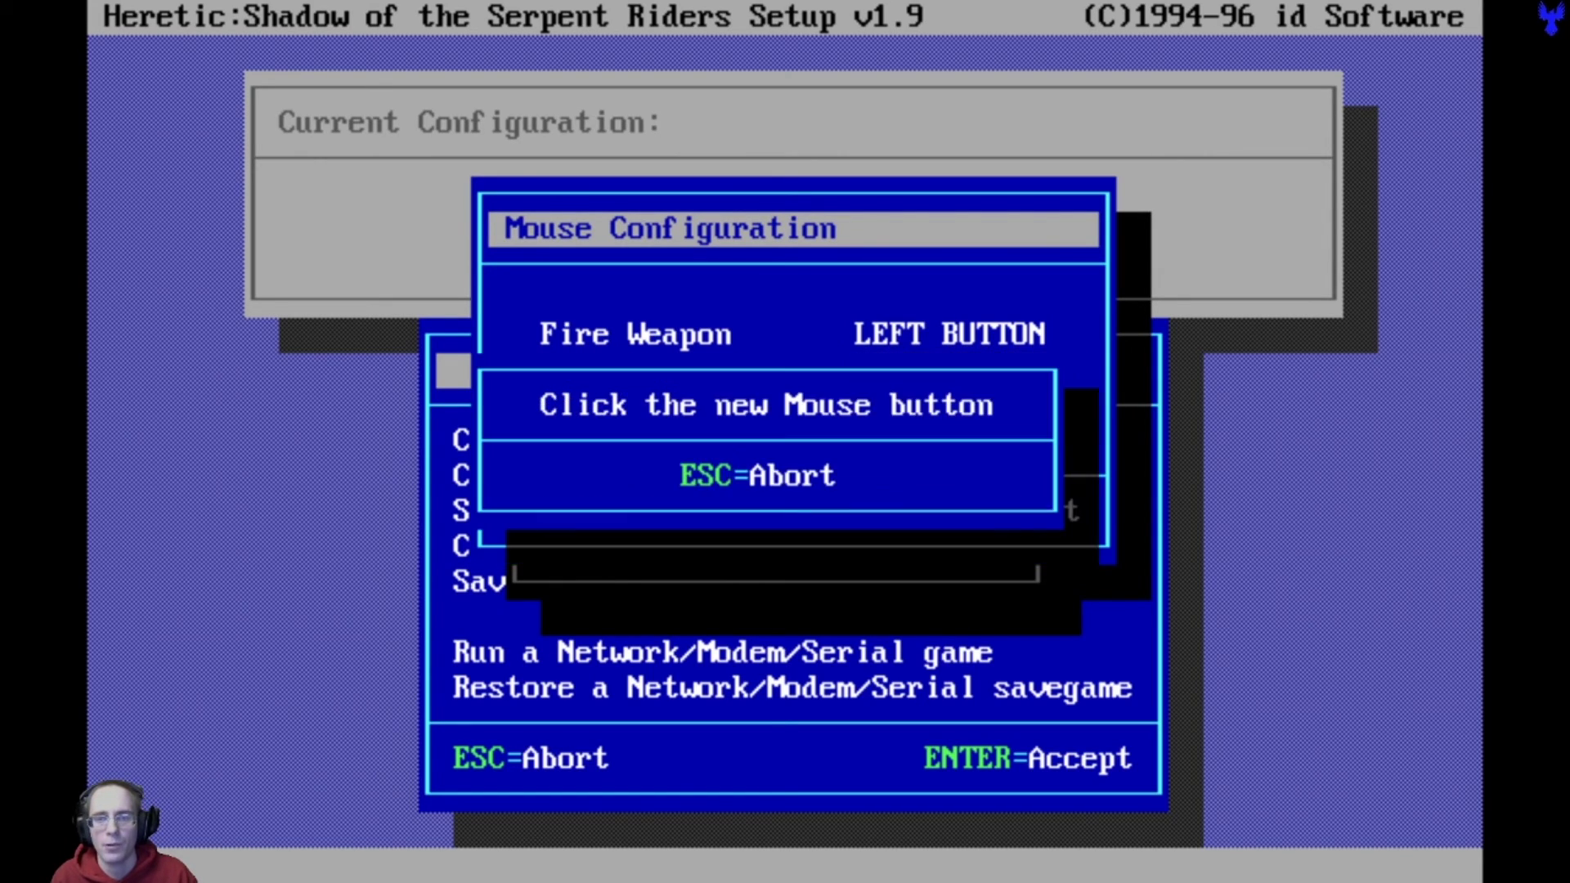
key("Escape")
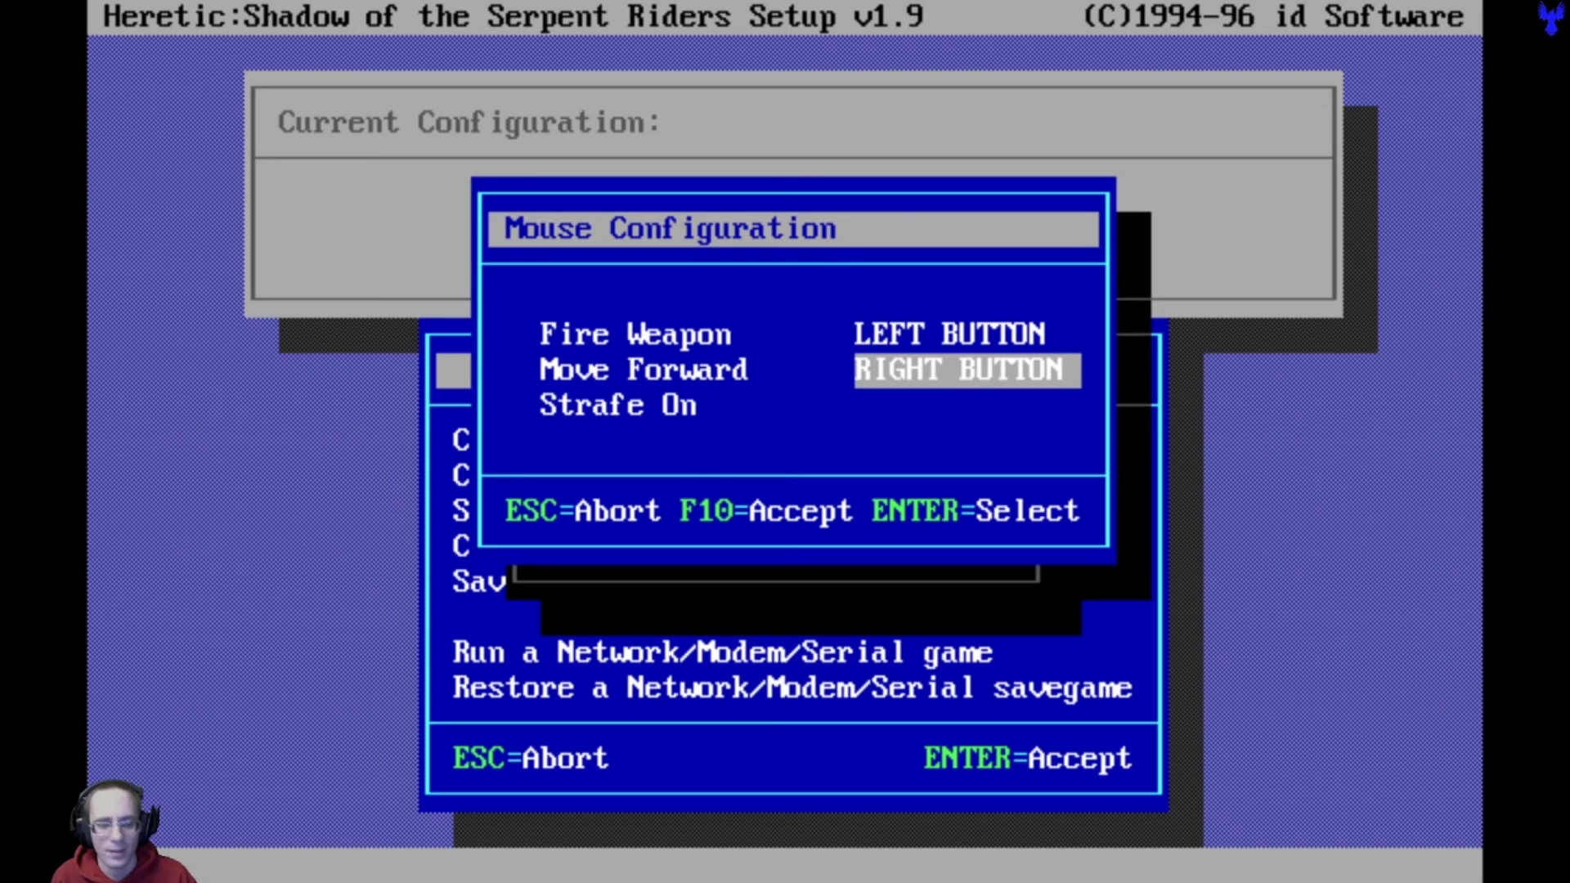
key("Escape")
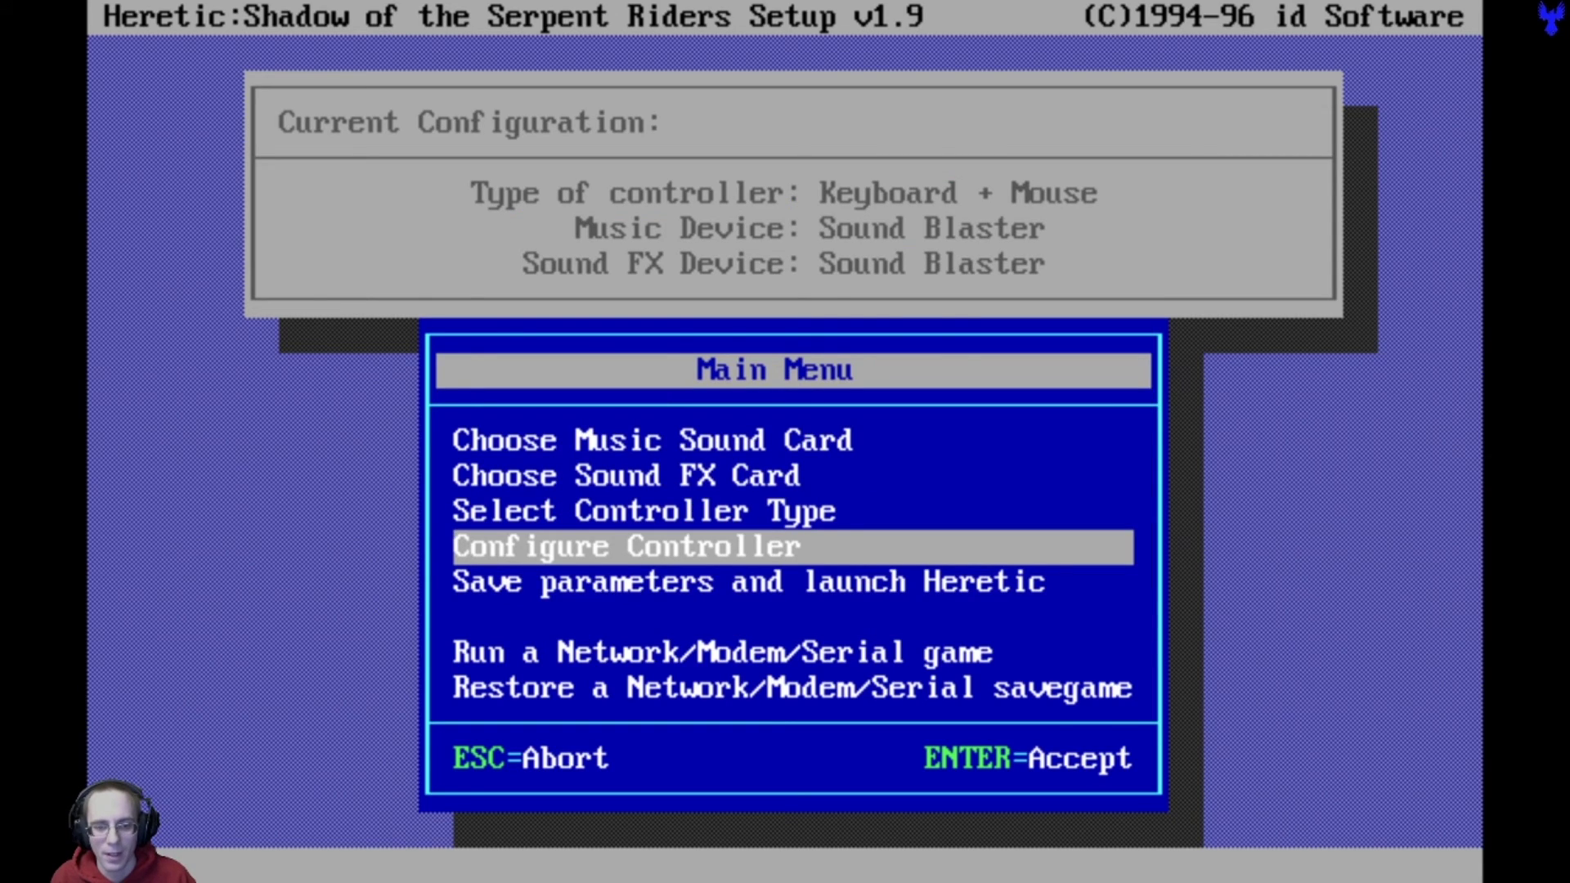
- Save the setup parameters and launch Heretic
key("Down")
key("Up")
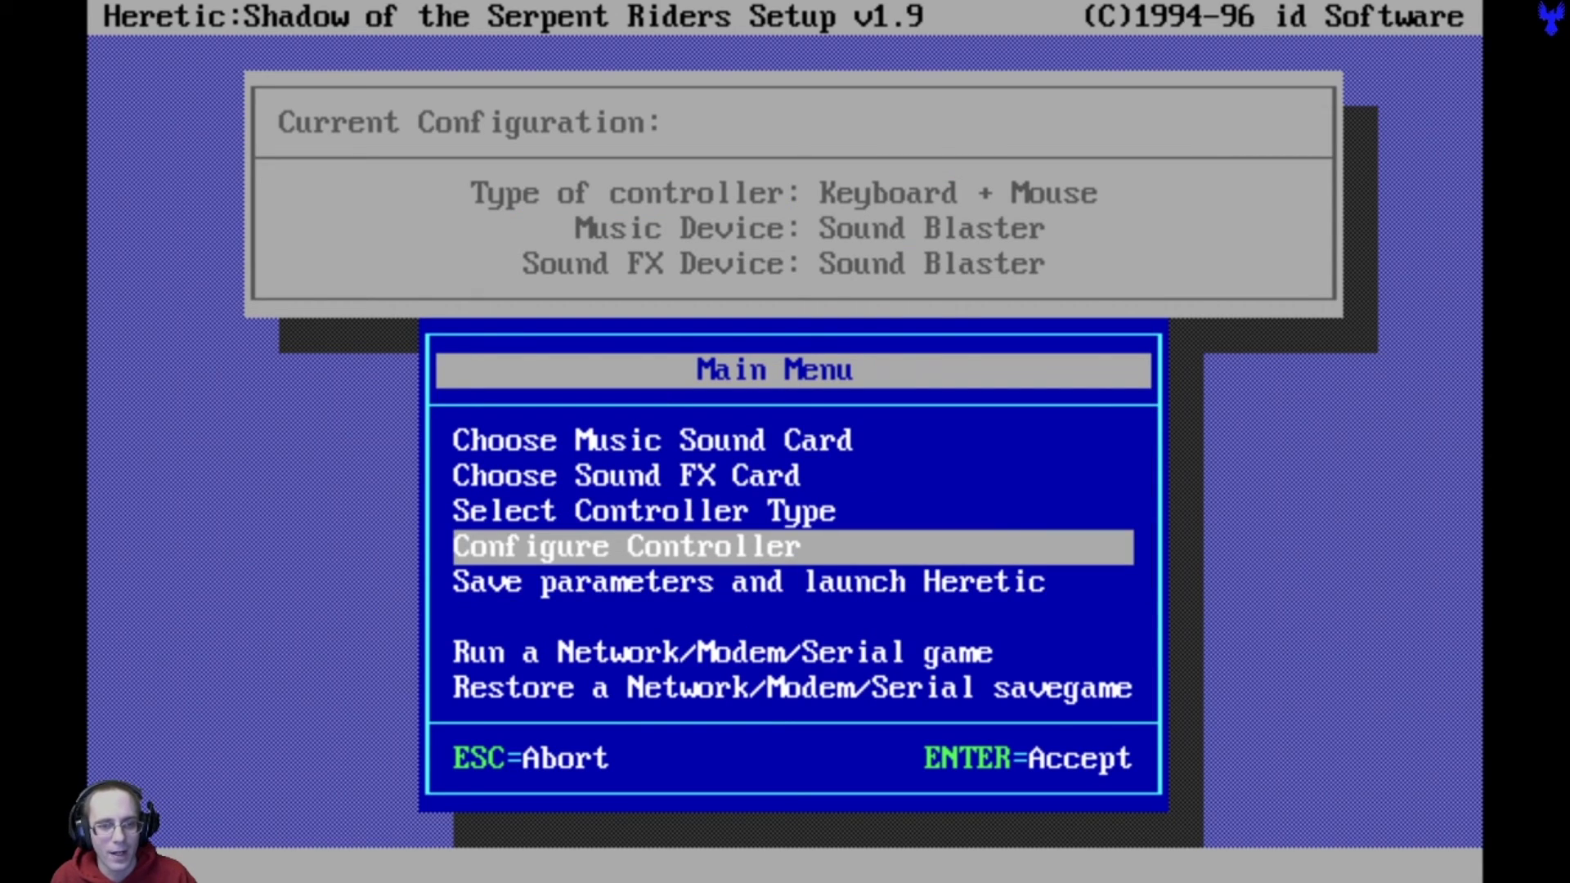
key("Up")
key("Up")
key("Down")
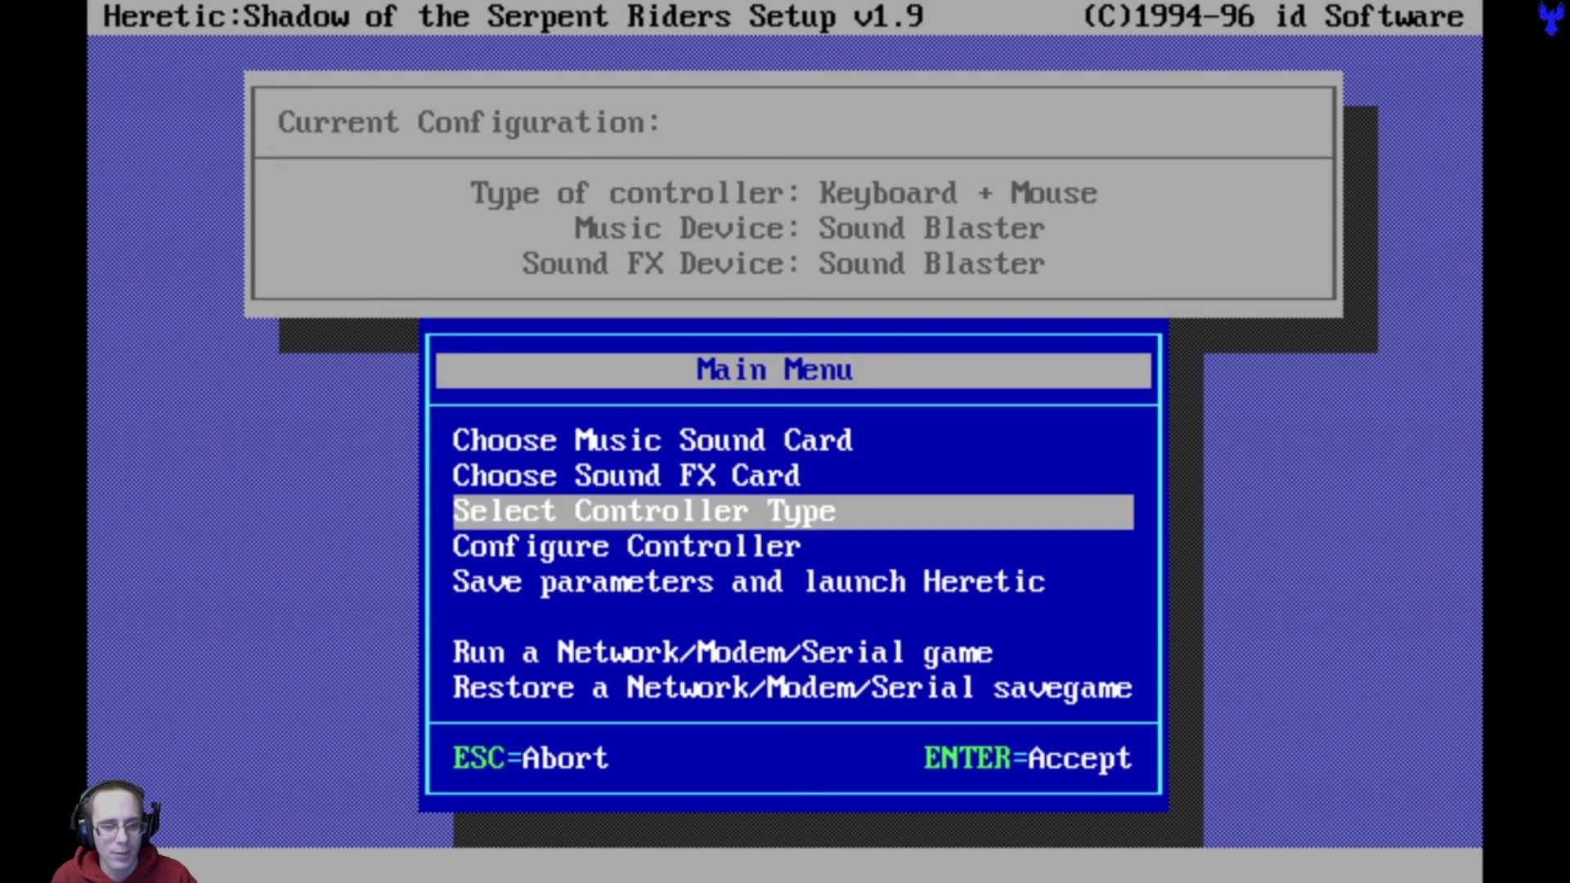
key("Down")
key("Down")
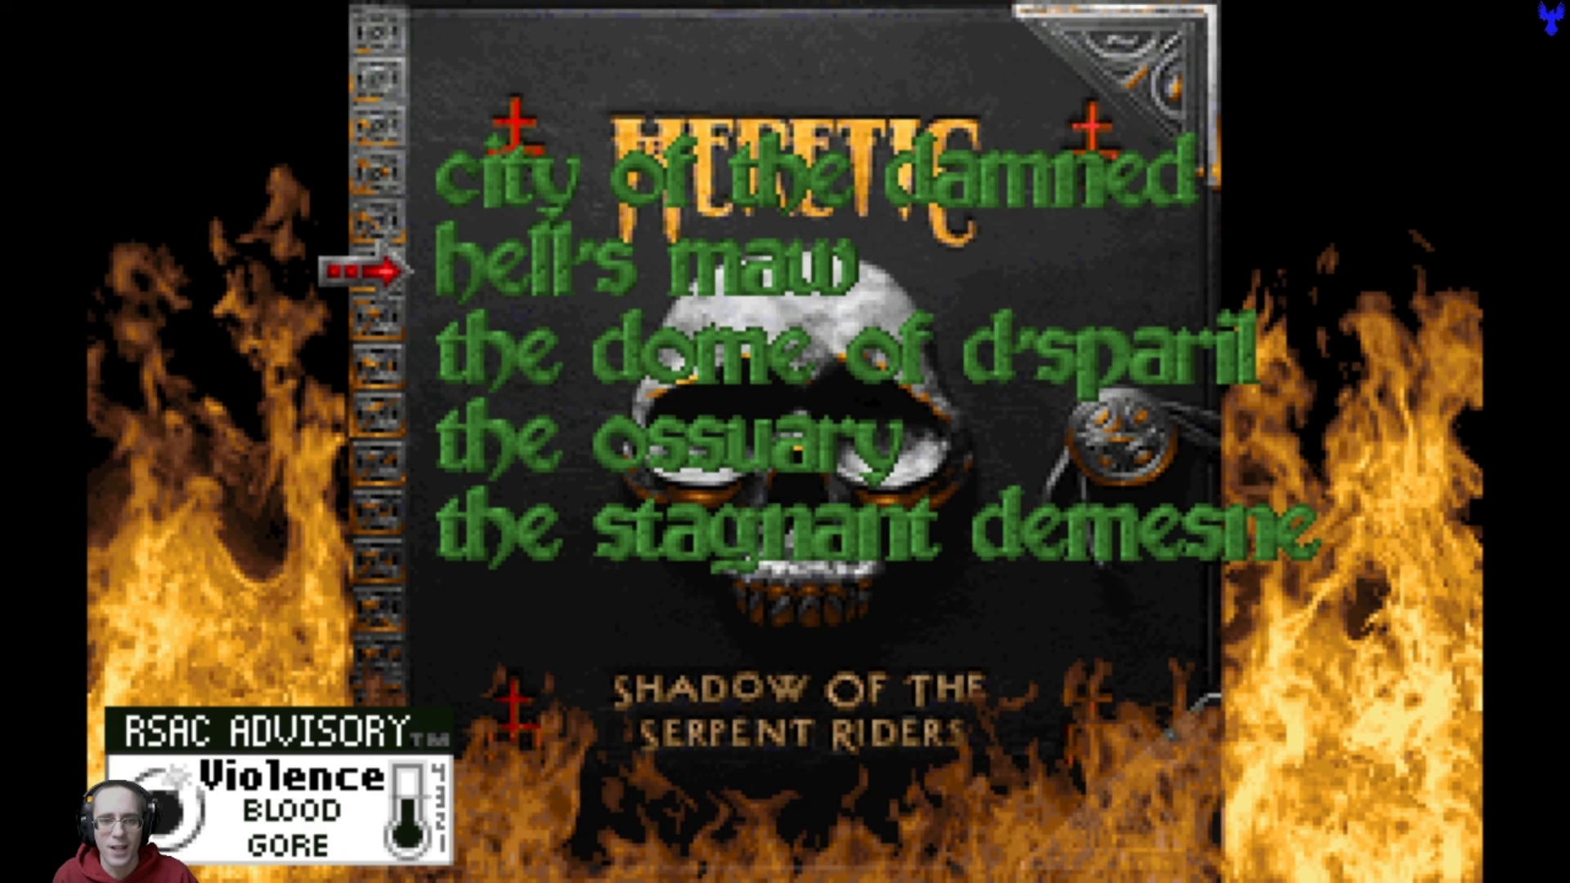
- Start a new game by choosing an episode and the "thou needeth a wet-nurse" difficulty
key("Up")
key("Up")
key("Up")
key("Up")
key("Return")
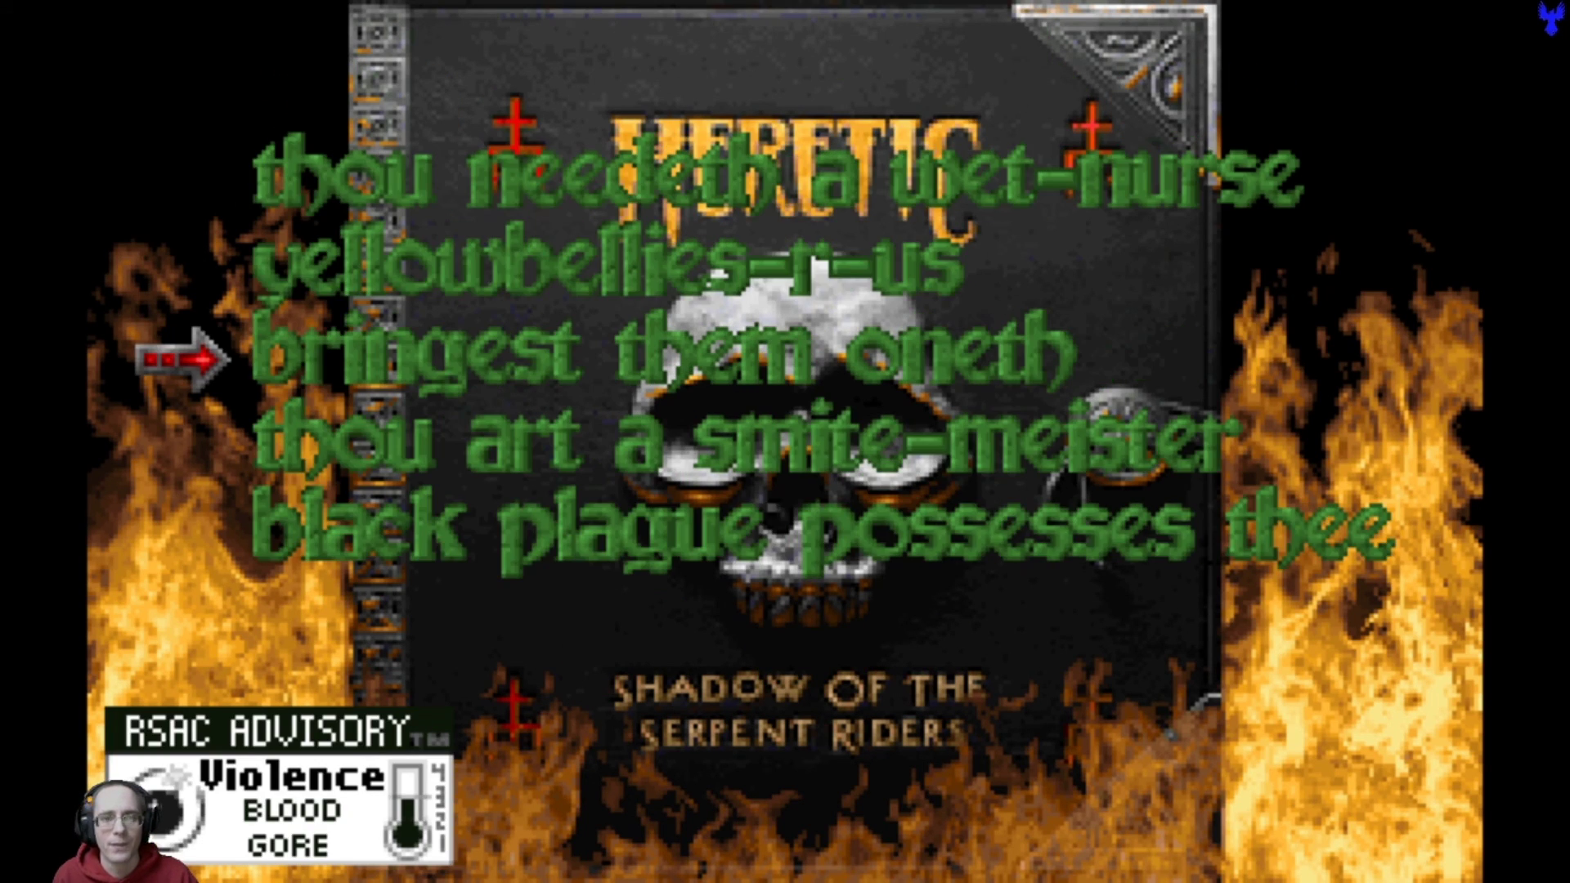
key("Up")
key("Up")
key("Return")
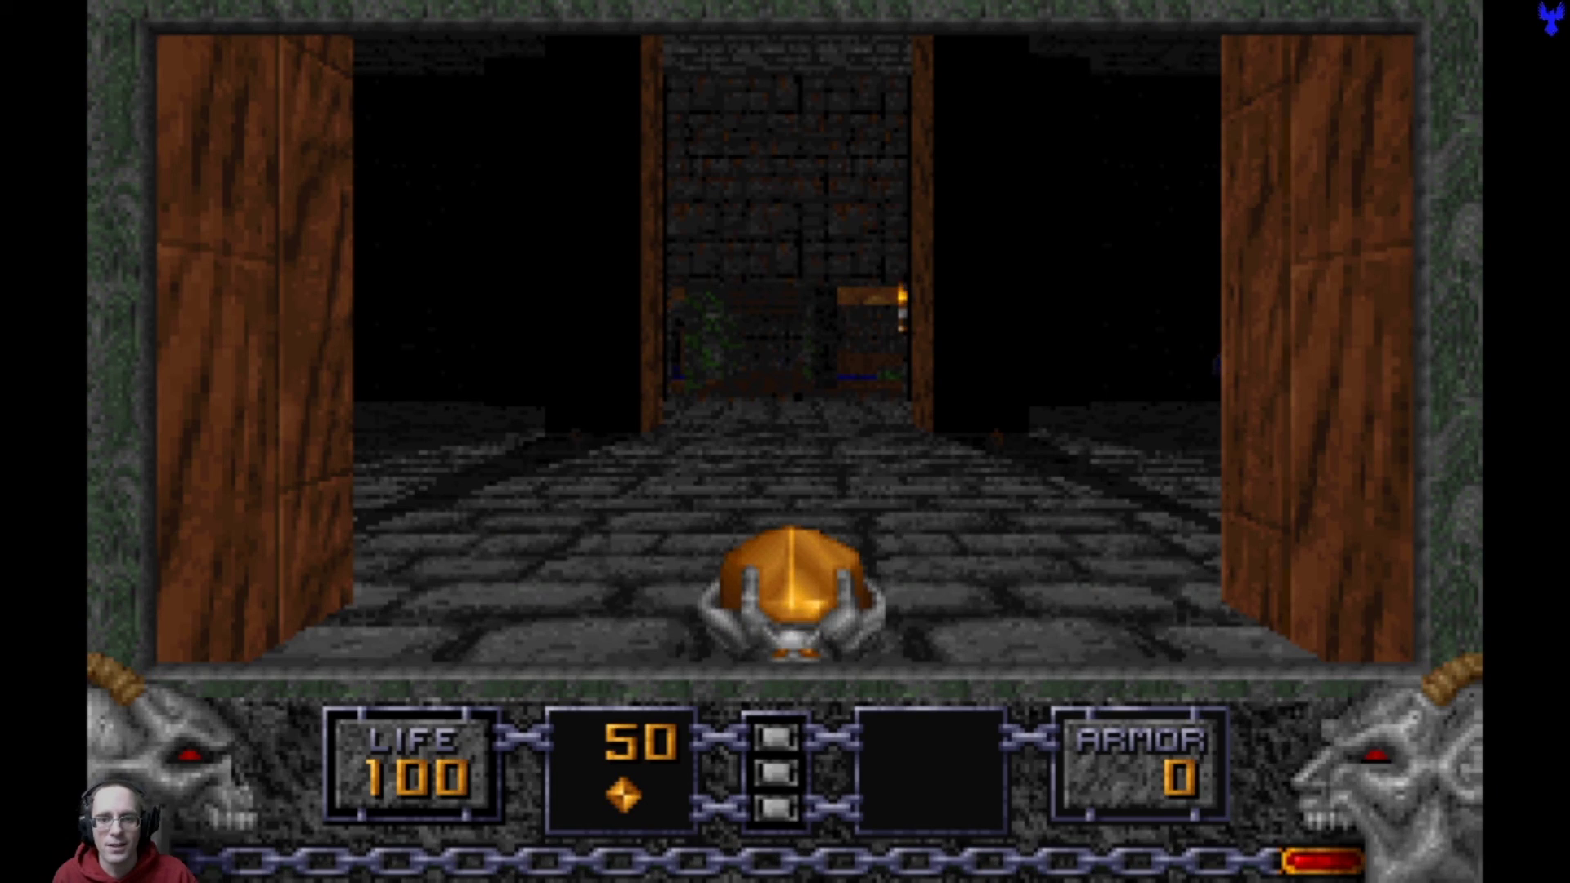
- Enlarge the game view to the full width while keeping the status bar shown
key("Up")
key("equal")
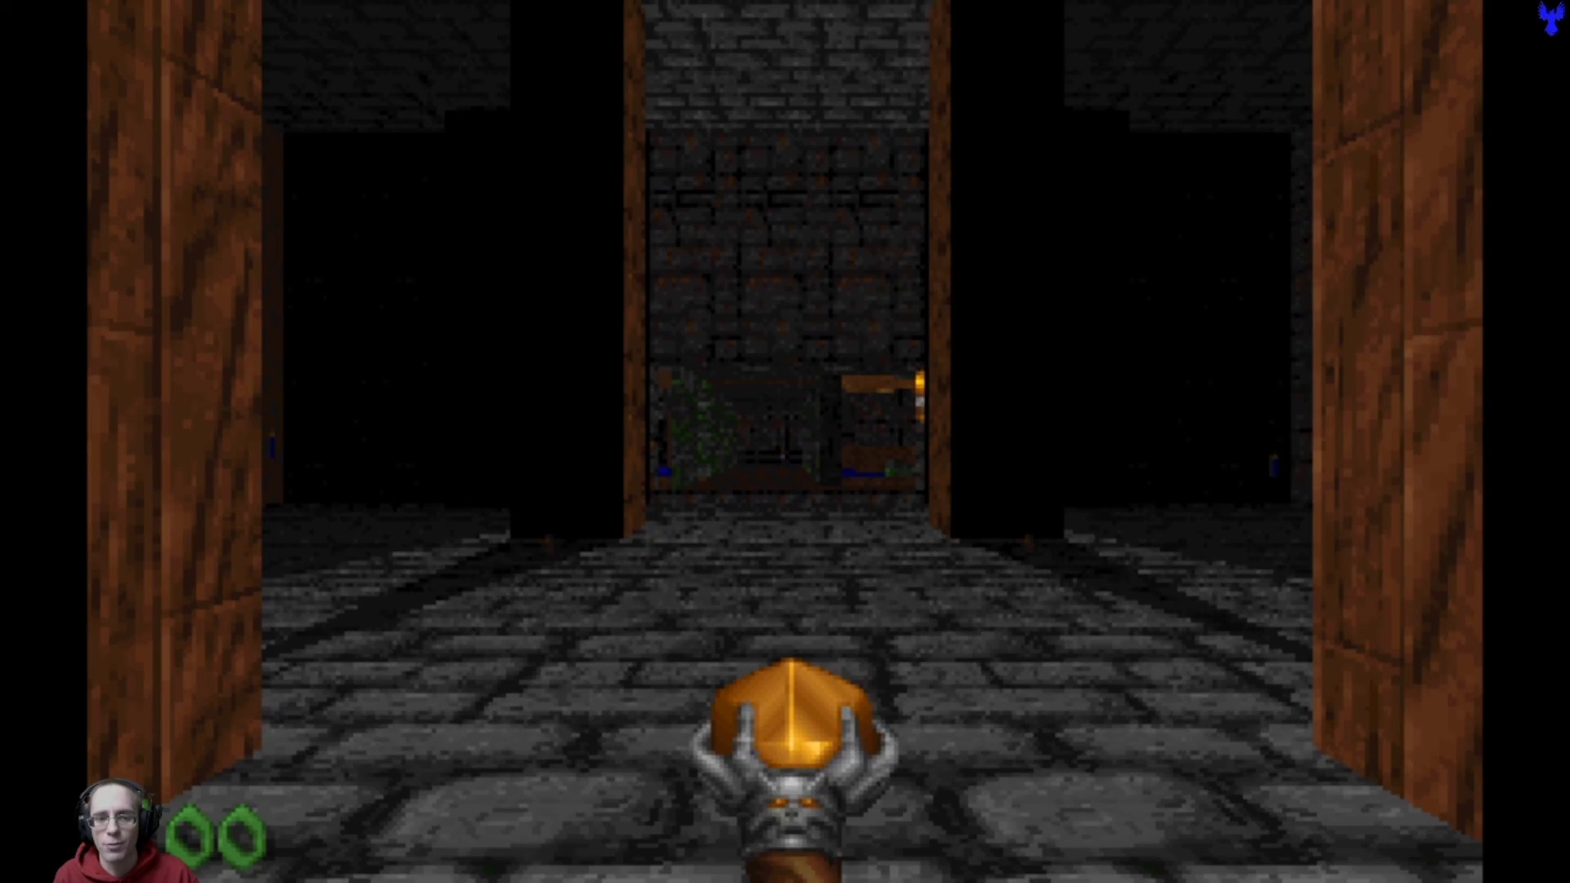
key("minus")
- Test the in-game controls by firing the weapon twice and turning the view left
key("ctrl")
key("ctrl")
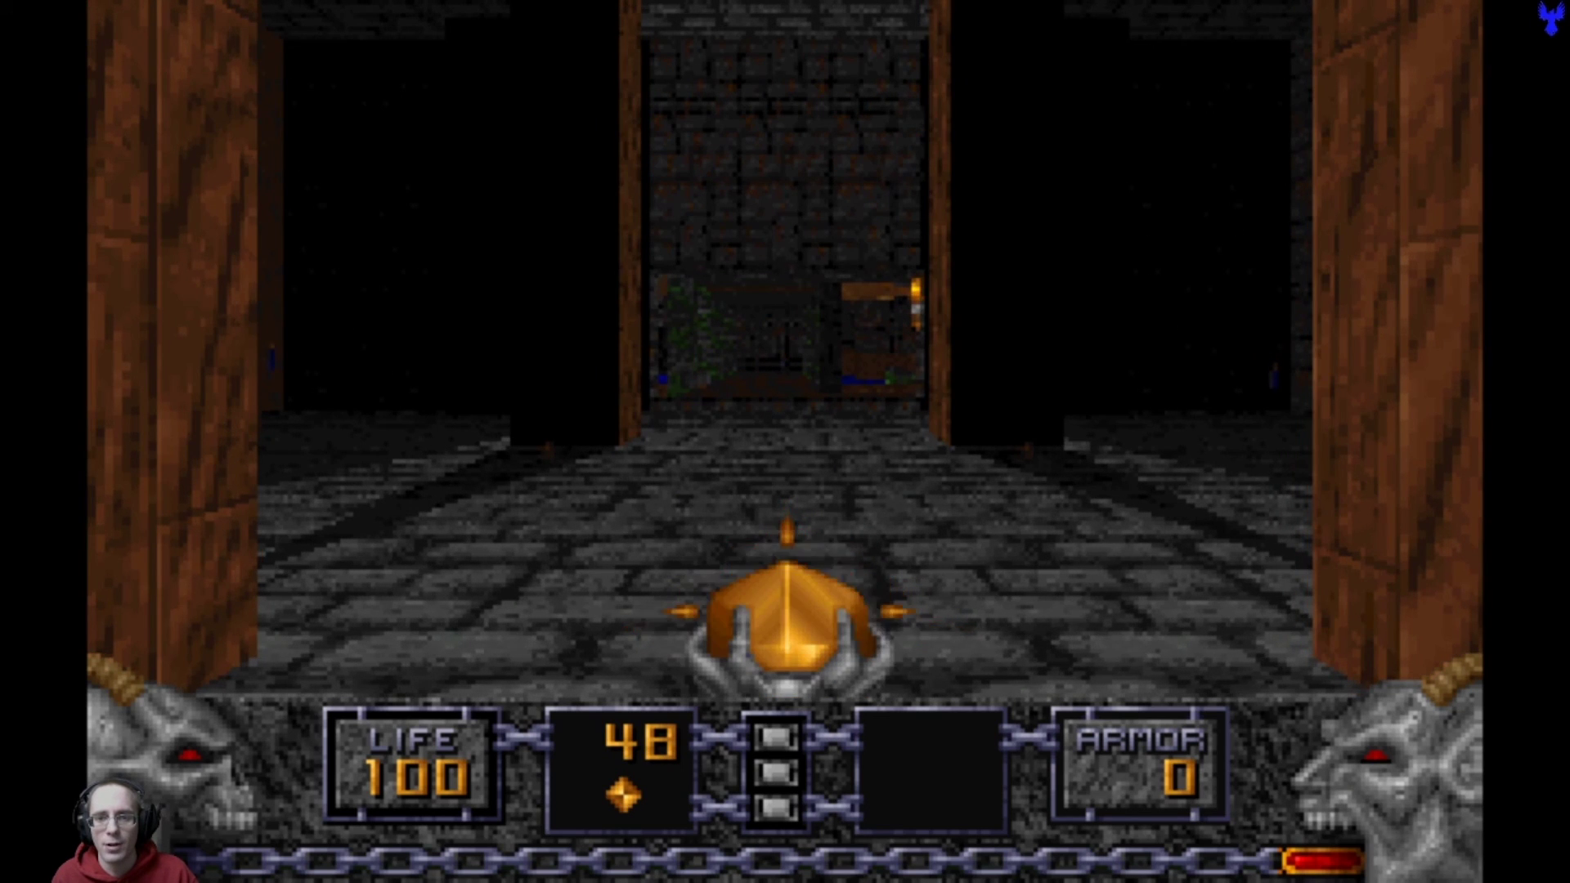
key("Left")
key("Left")
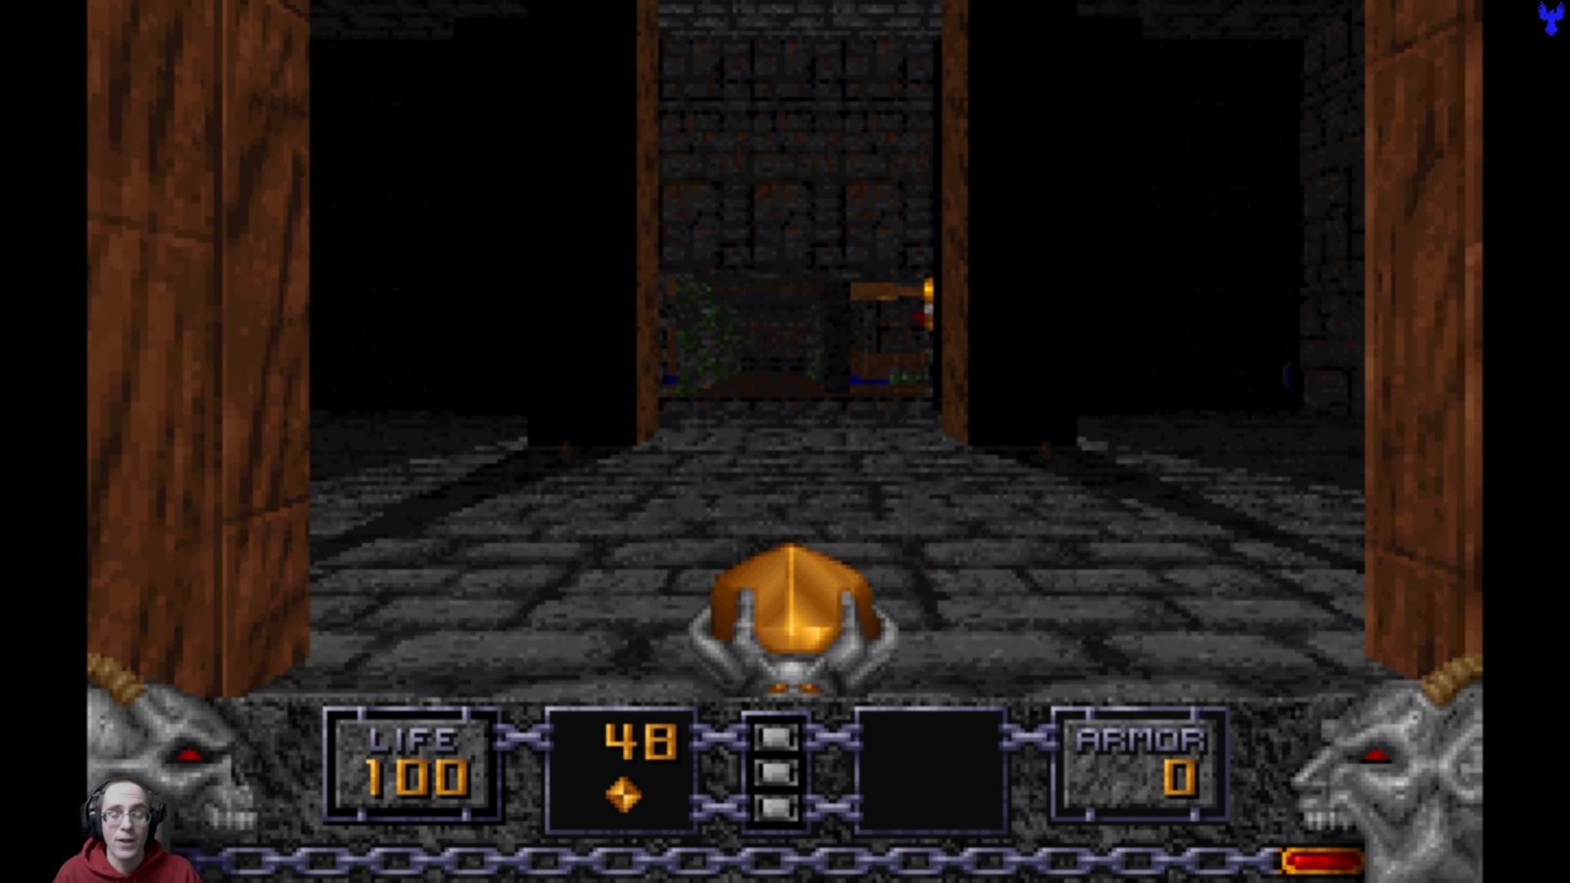